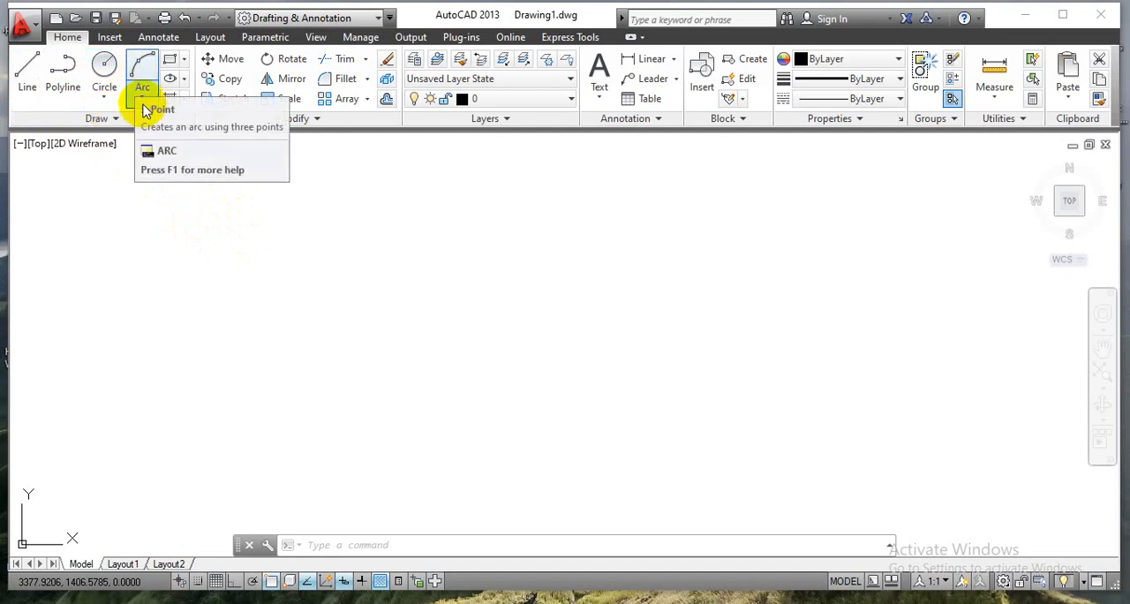
{"action": "left_click", "coordinate": [143, 99]}
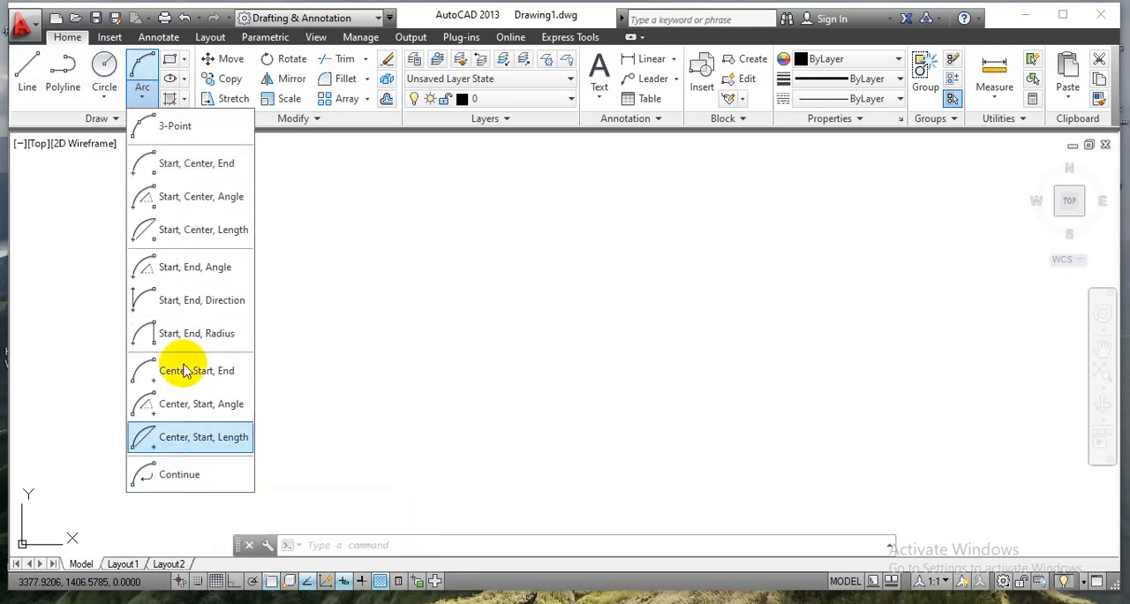
{"action": "left_click", "coordinate": [184, 64]}
{"action": "left_click", "coordinate": [186, 62]}
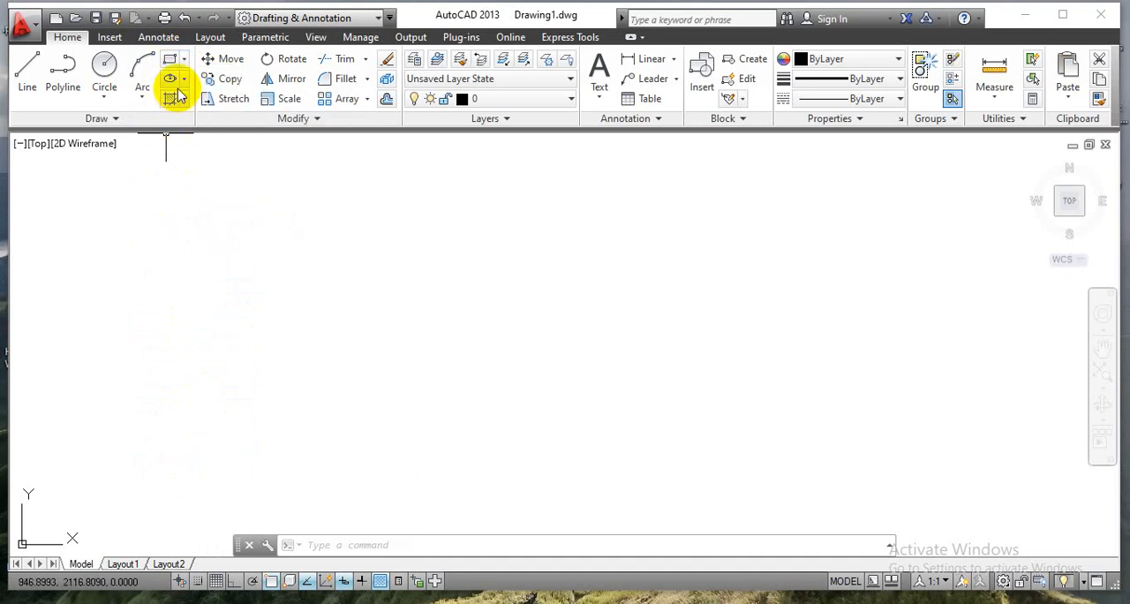
{"action": "left_click", "coordinate": [183, 81]}
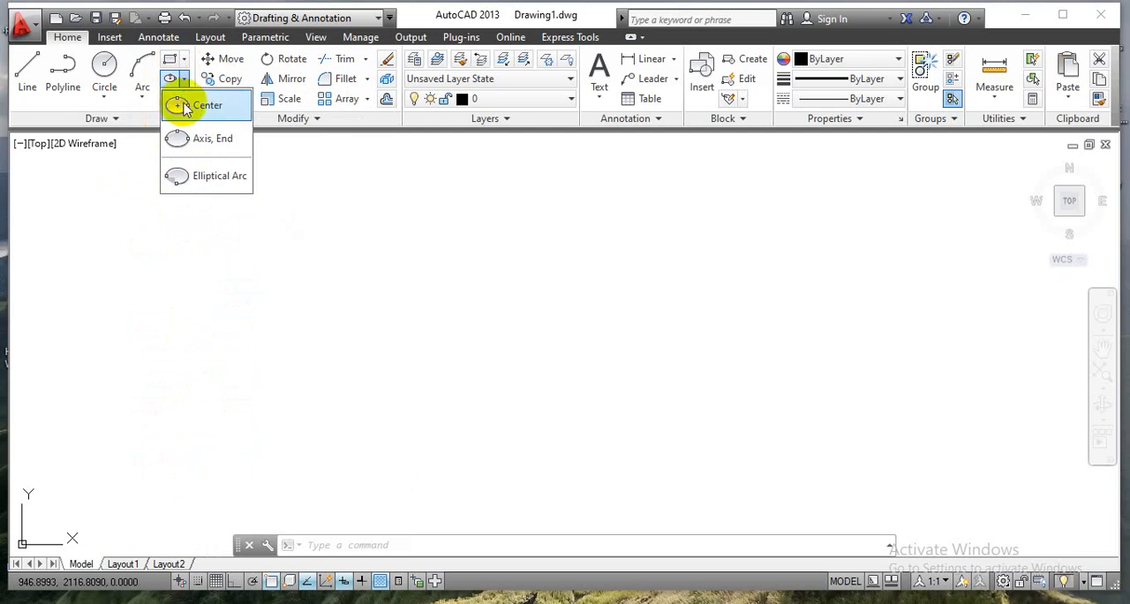
{"action": "left_click", "coordinate": [96, 196]}
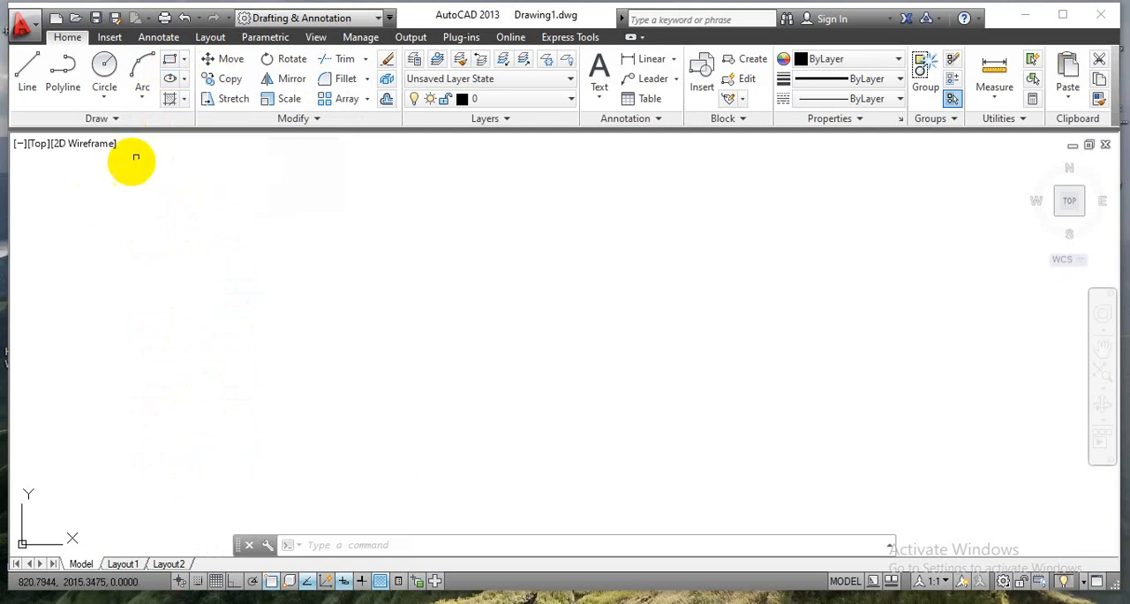
{"action": "left_click", "coordinate": [184, 99]}
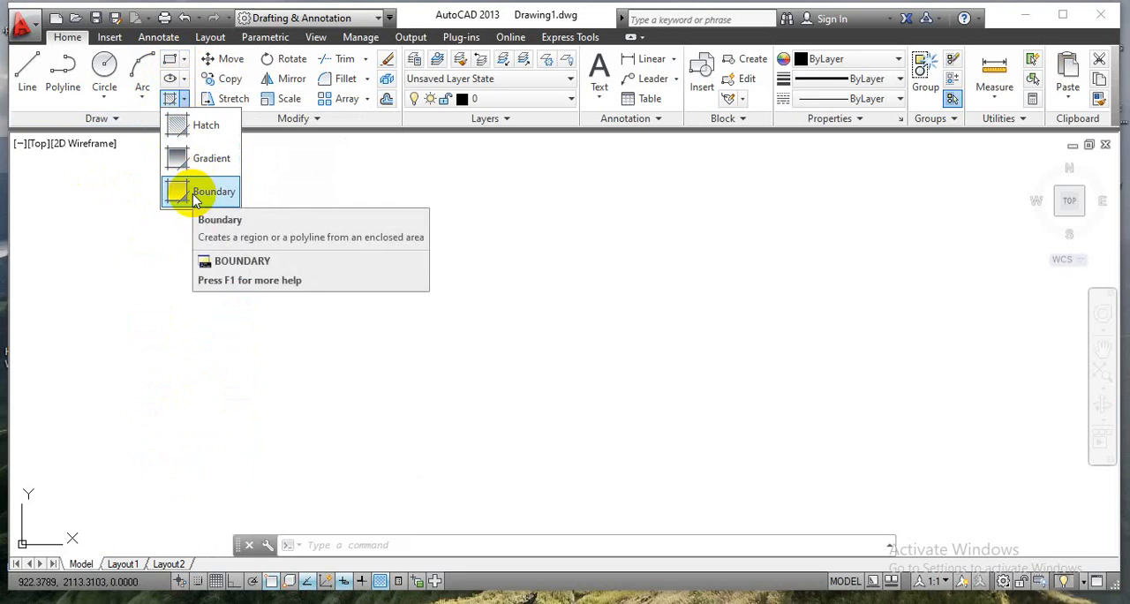
{"action": "left_click", "coordinate": [111, 195]}
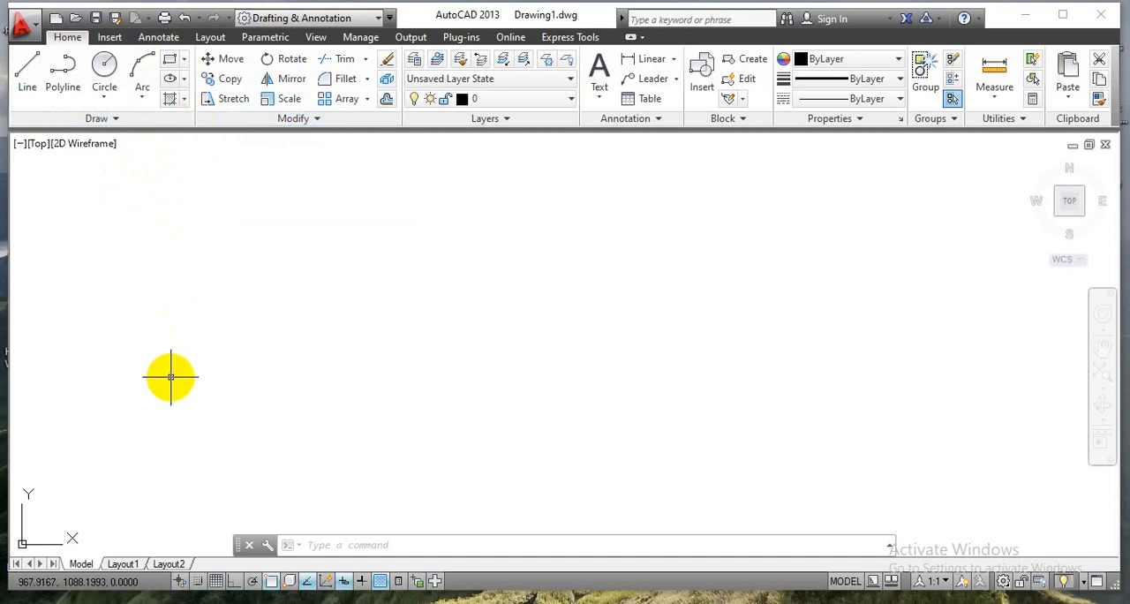
Configure the drawing units with a length precision of one decimal place (0.0).
{"action": "type", "text": "unit"}
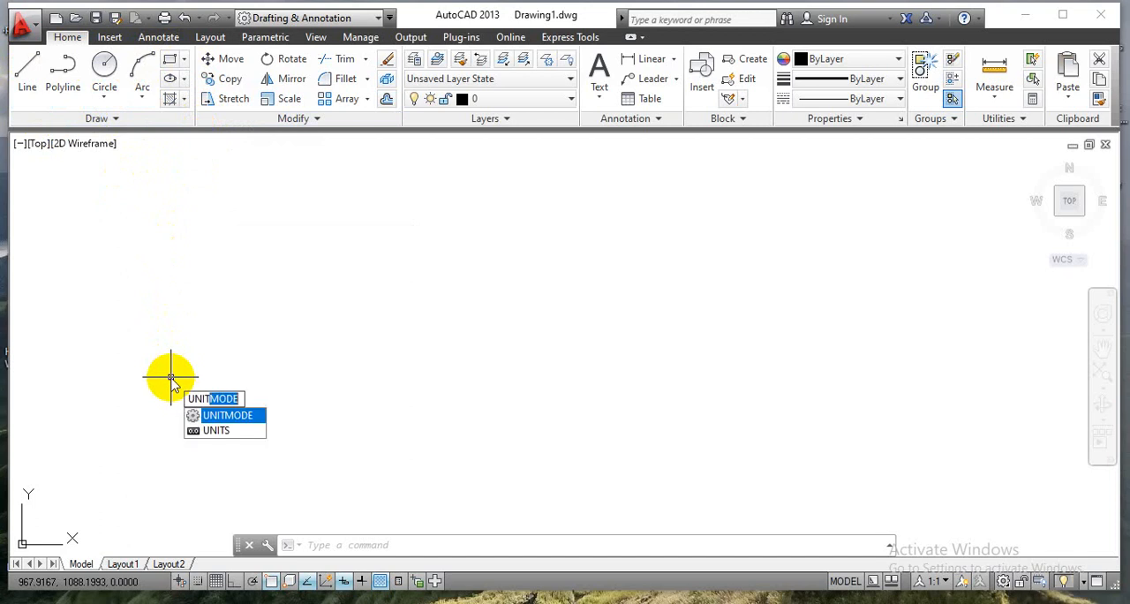
{"action": "type", "text": "s"}
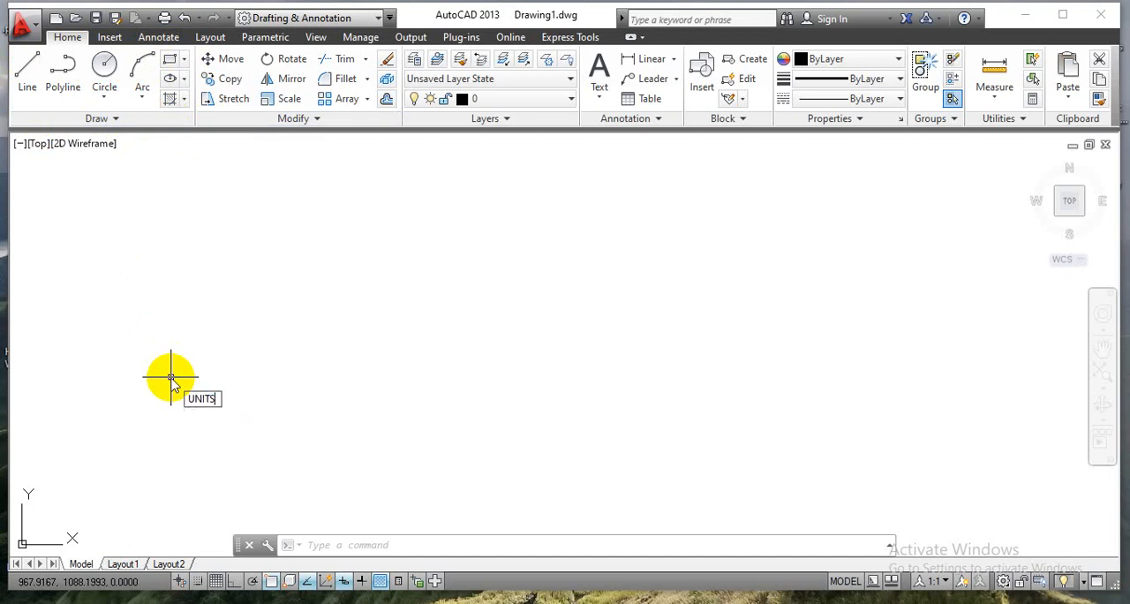
{"action": "key", "text": "Return"}
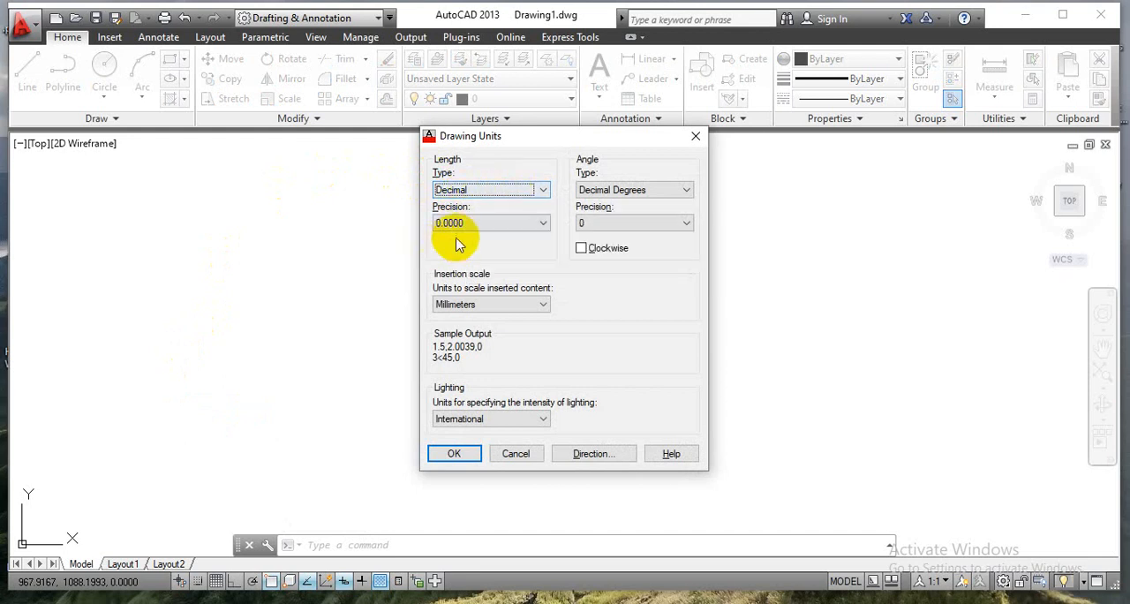
{"action": "left_click", "coordinate": [530, 226]}
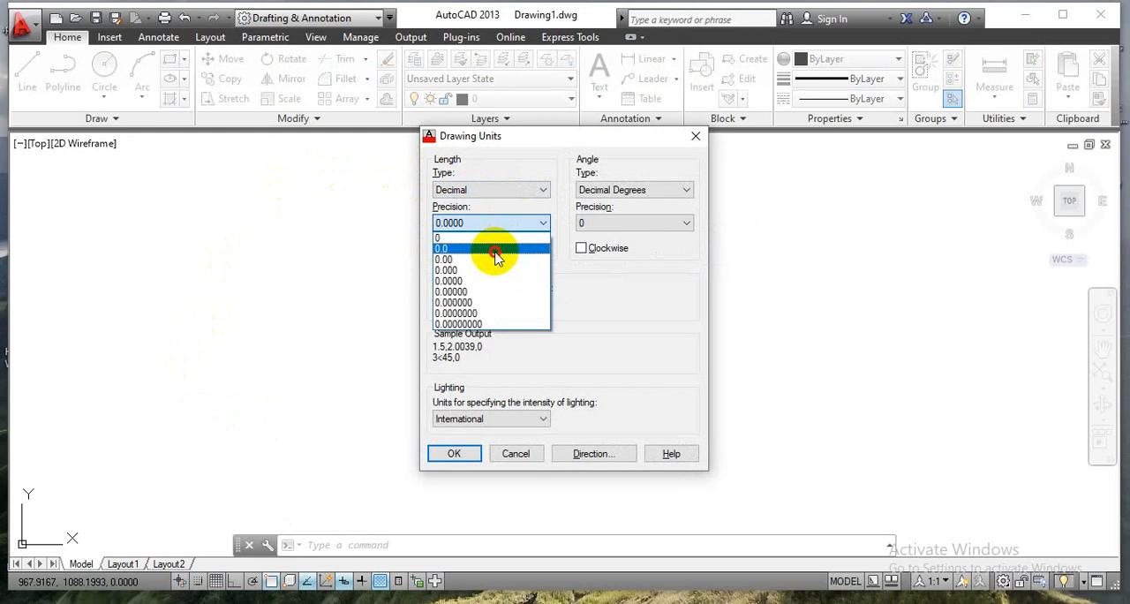
{"action": "left_click", "coordinate": [494, 250]}
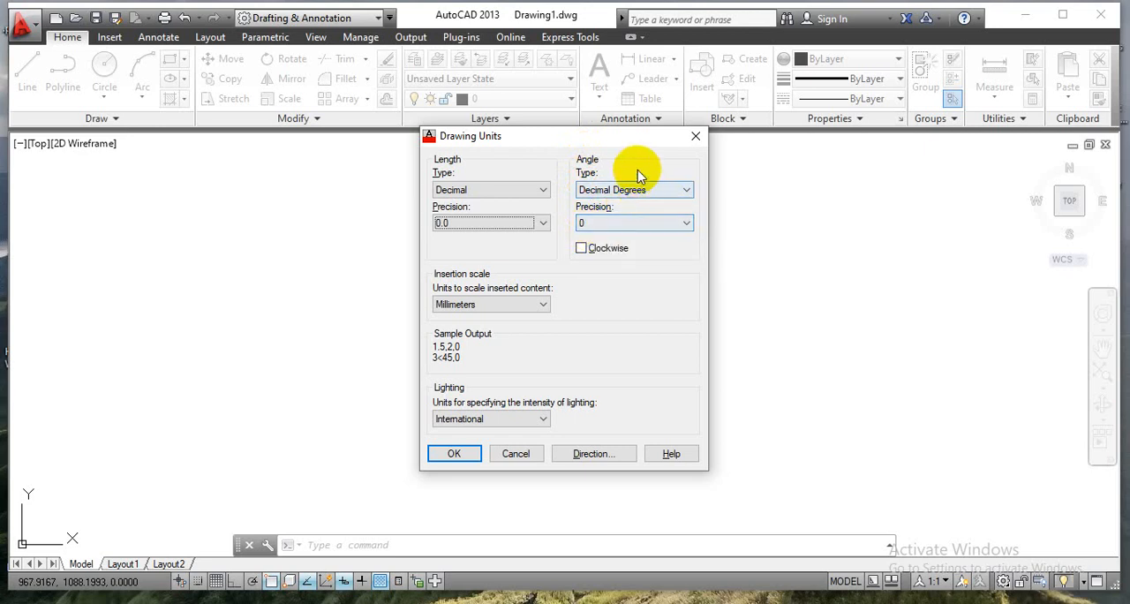
{"action": "left_click", "coordinate": [464, 459]}
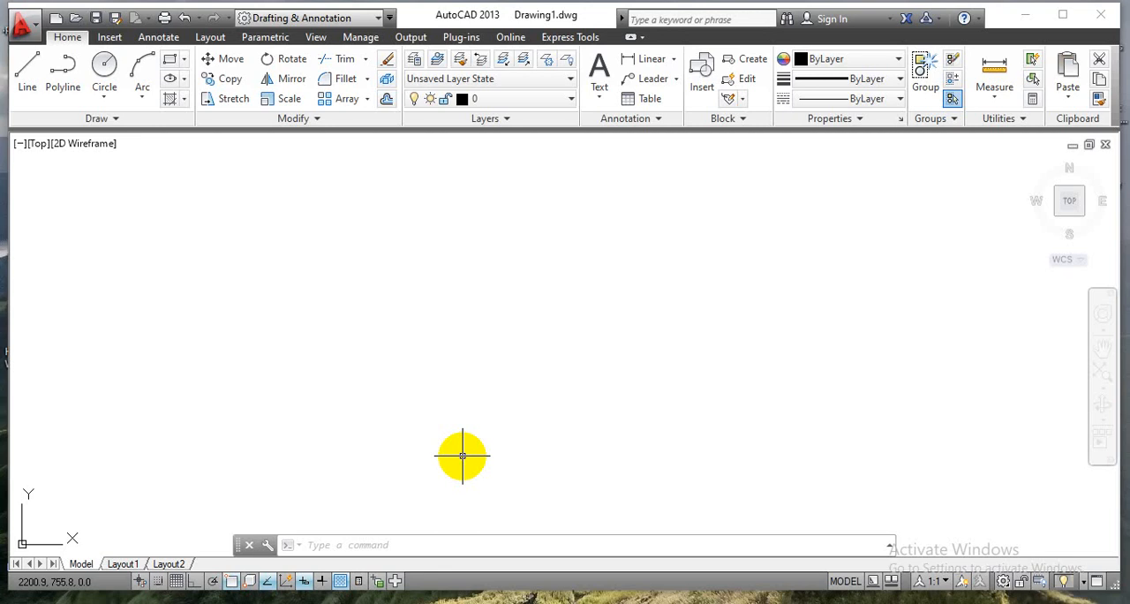
Look up the landscape ISO A3 (420.00 x 297.00 MM) paper size in the plot settings and close them without plotting.
{"action": "left_click", "coordinate": [167, 19]}
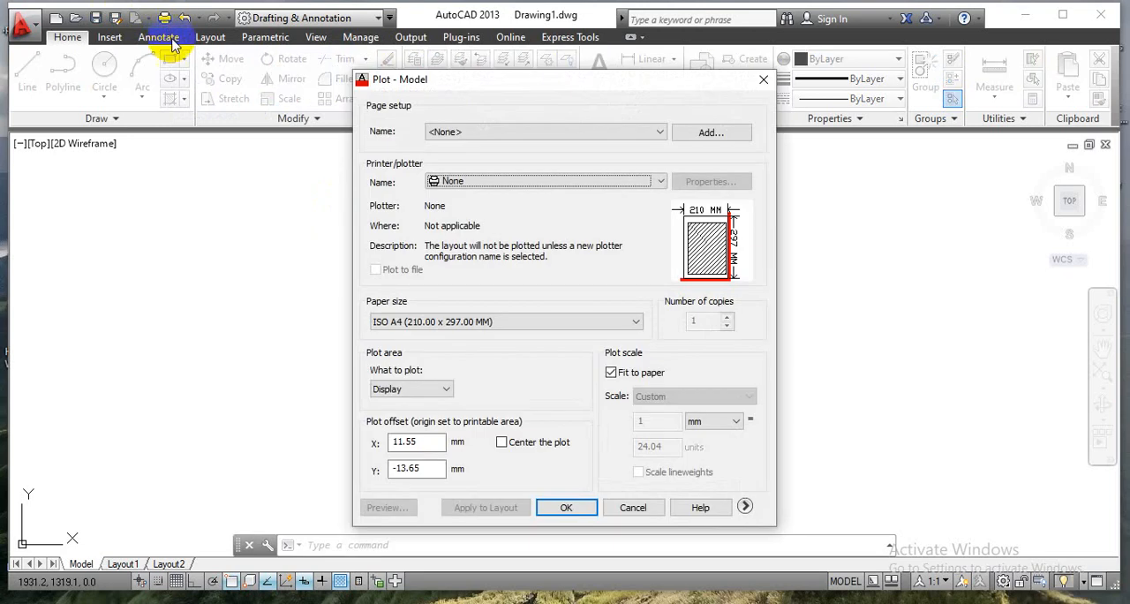
{"action": "left_click", "coordinate": [625, 334]}
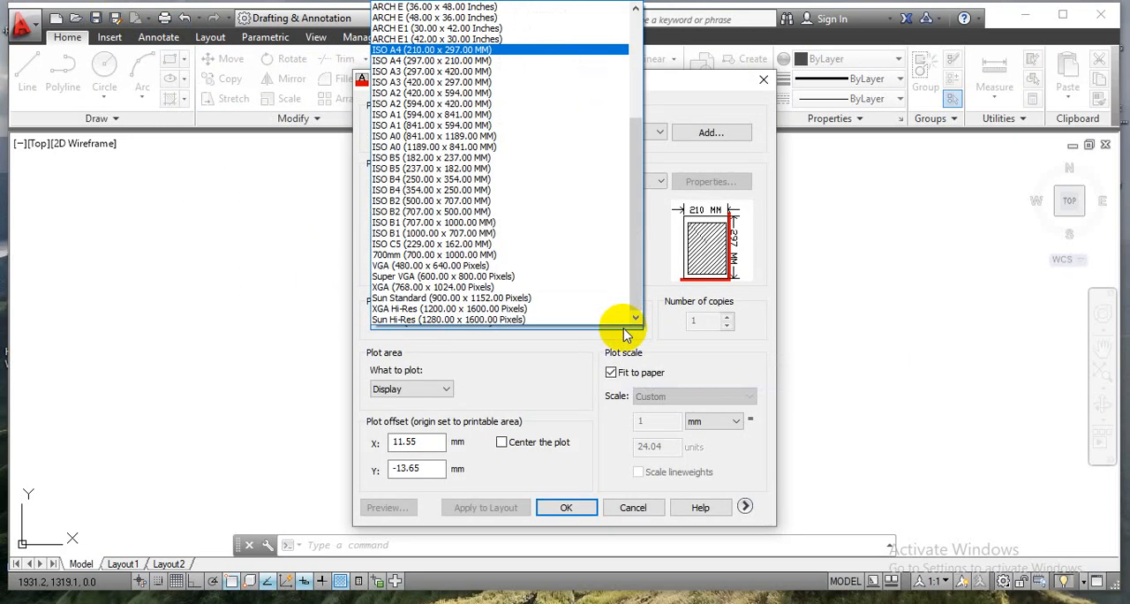
{"action": "left_click", "coordinate": [574, 82]}
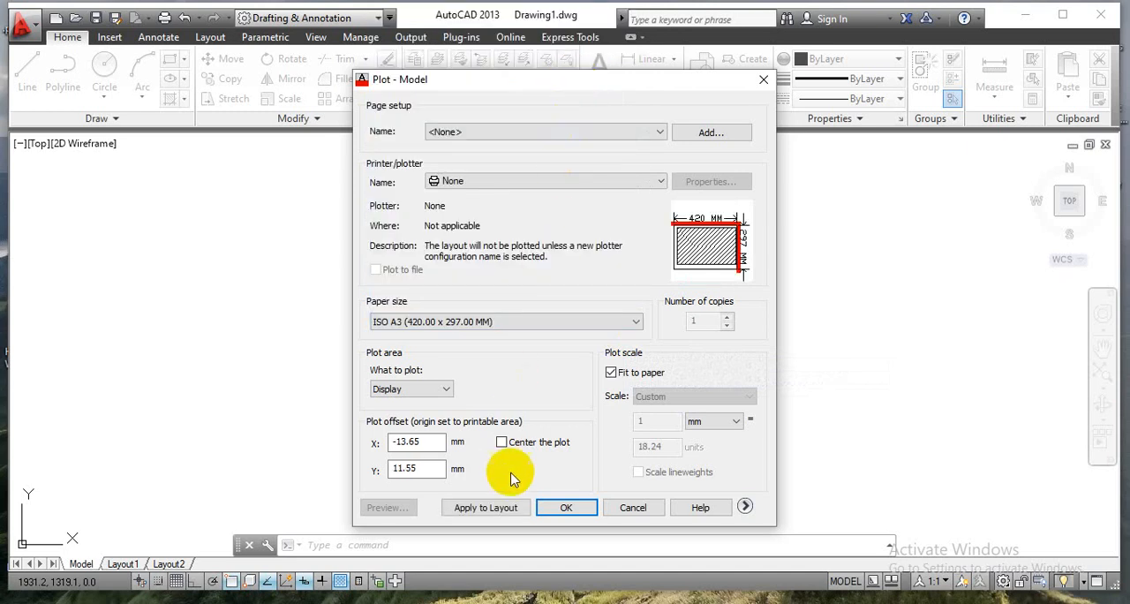
{"action": "left_click", "coordinate": [762, 82]}
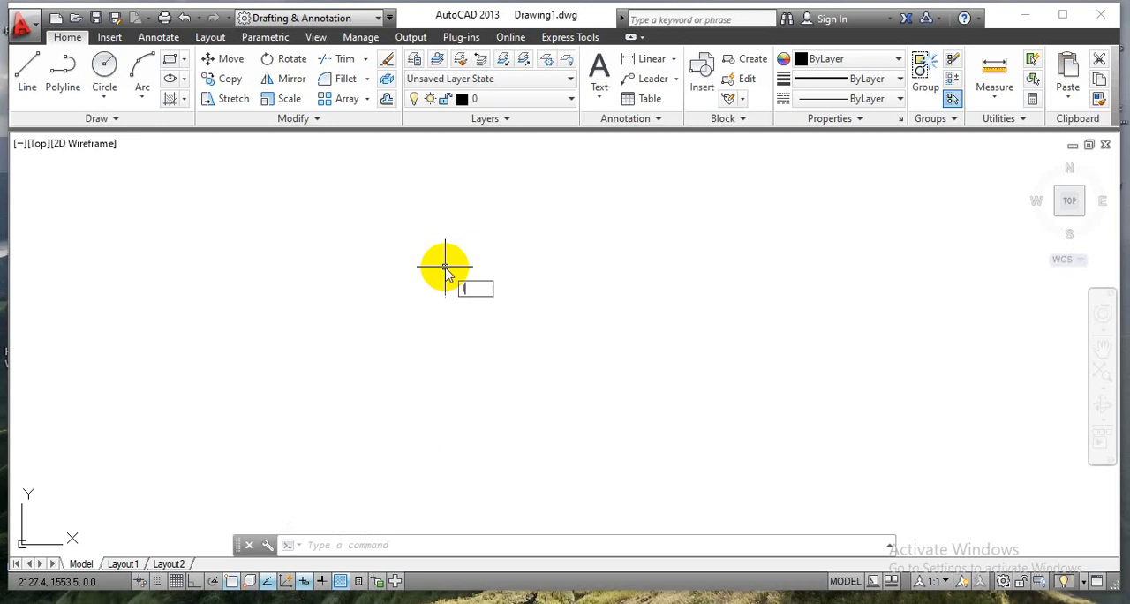
Set the model space limits with the lower left corner at 0,0 and the upper right corner at 420,297.
{"action": "type", "text": "LIMITs"}
{"action": "key", "text": "Return"}
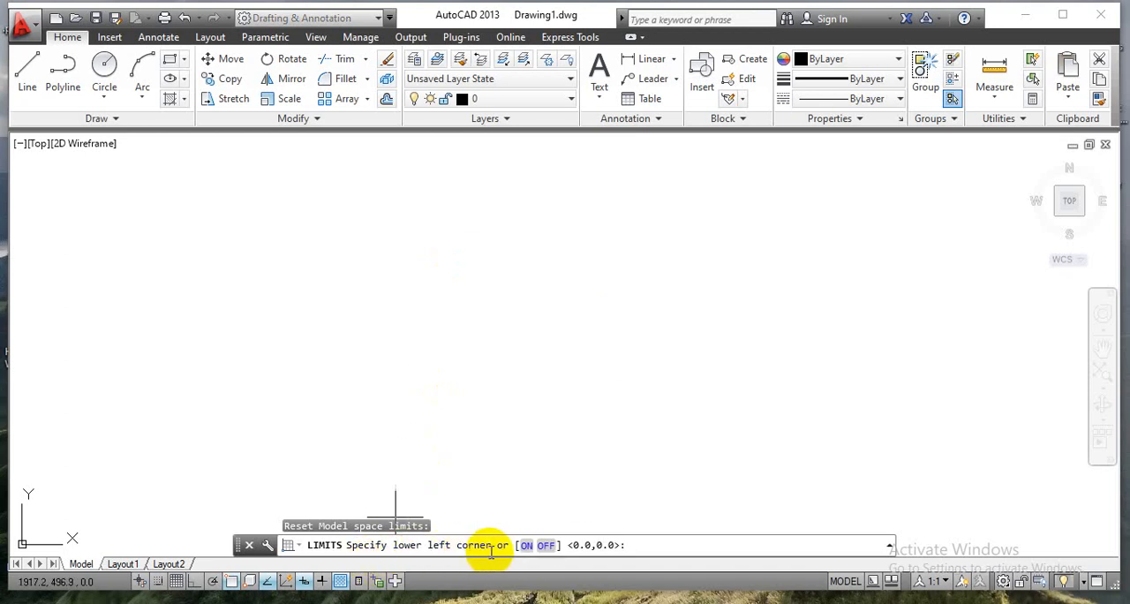
{"action": "left_click", "coordinate": [653, 548]}
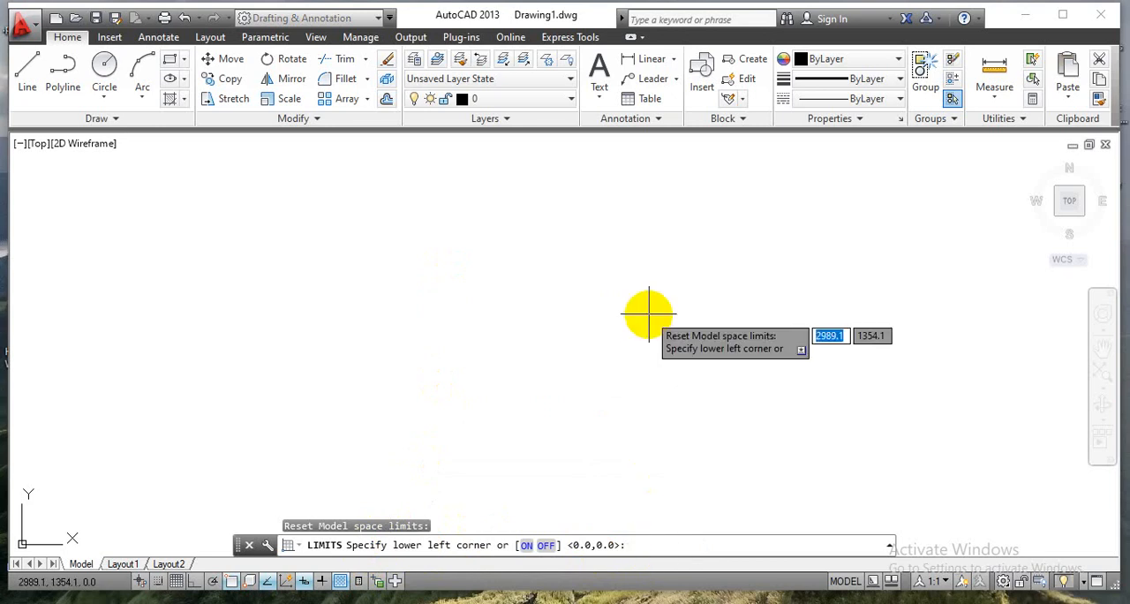
{"action": "type", "text": "0"}
{"action": "key", "text": "Tab"}
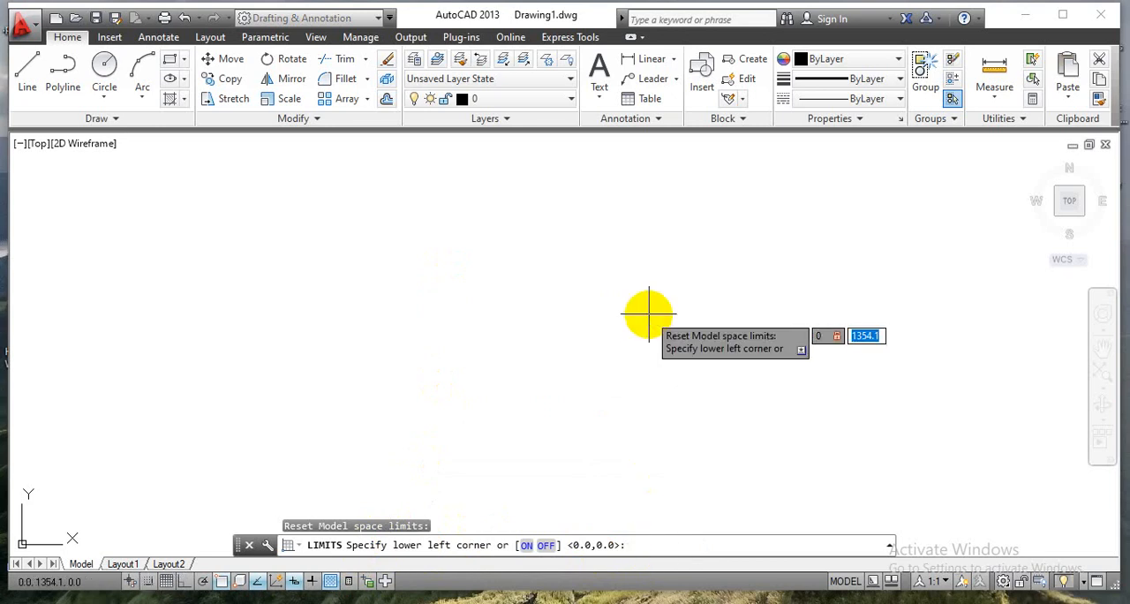
{"action": "type", "text": "0"}
{"action": "key", "text": "Return"}
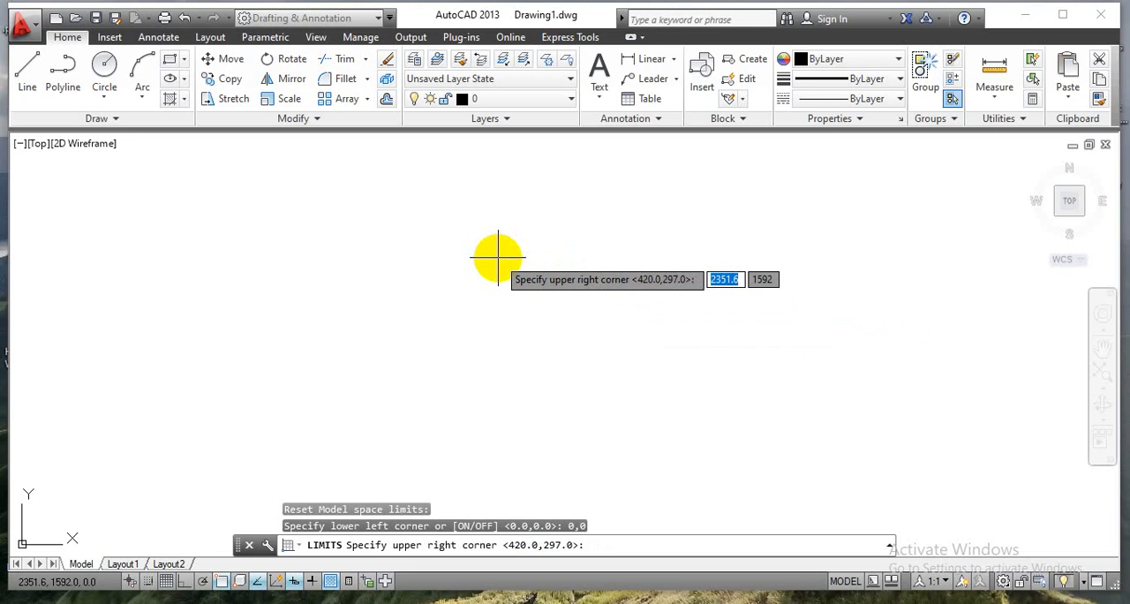
{"action": "type", "text": "420"}
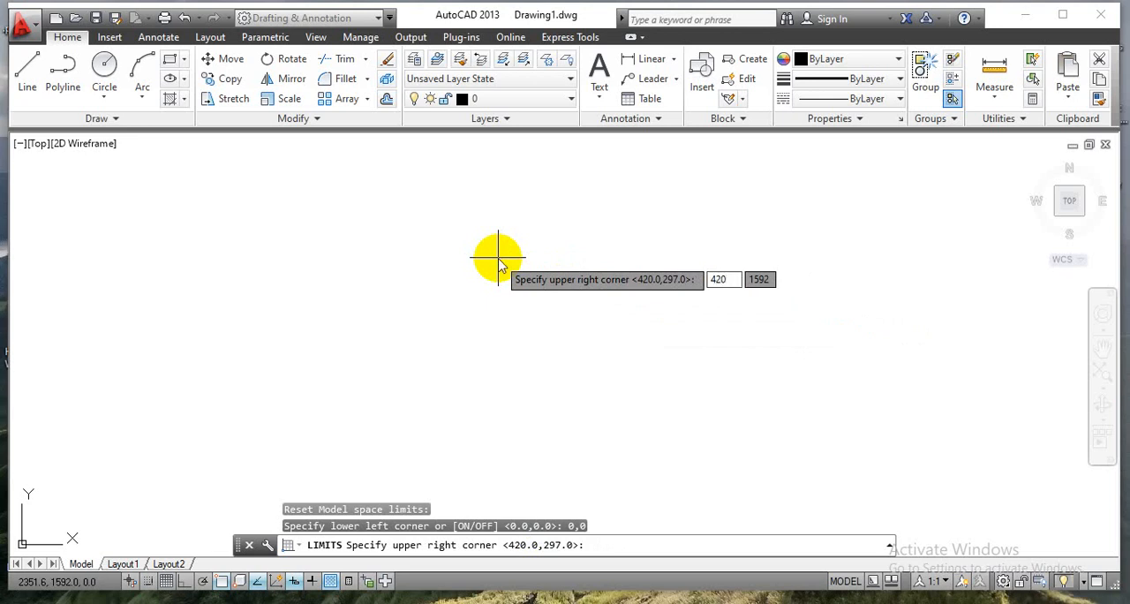
{"action": "key", "text": "Tab"}
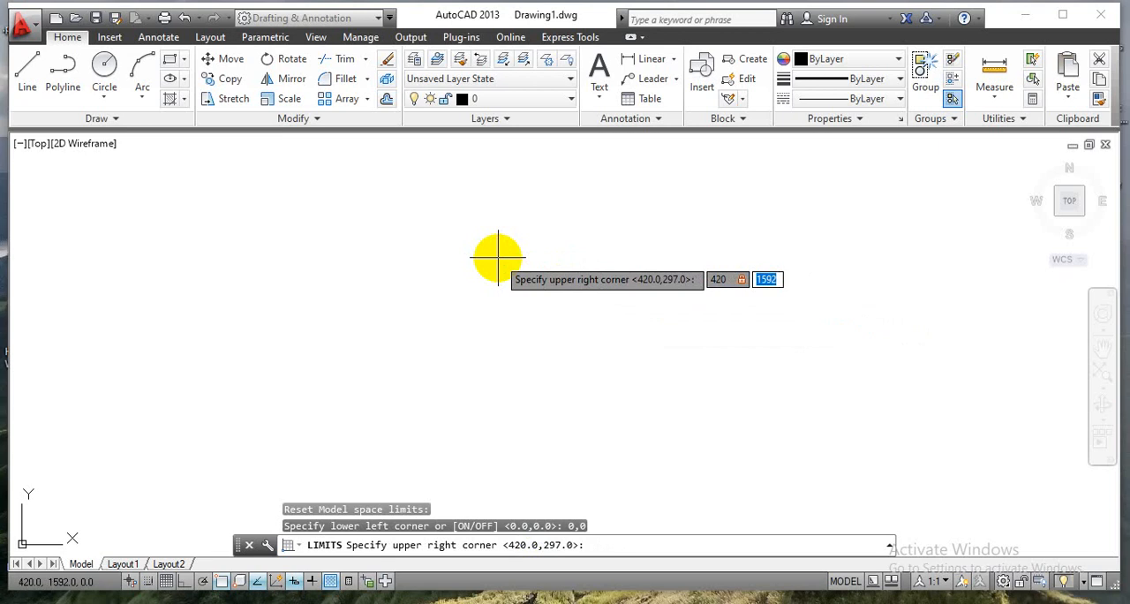
{"action": "type", "text": "297"}
{"action": "key", "text": "Return"}
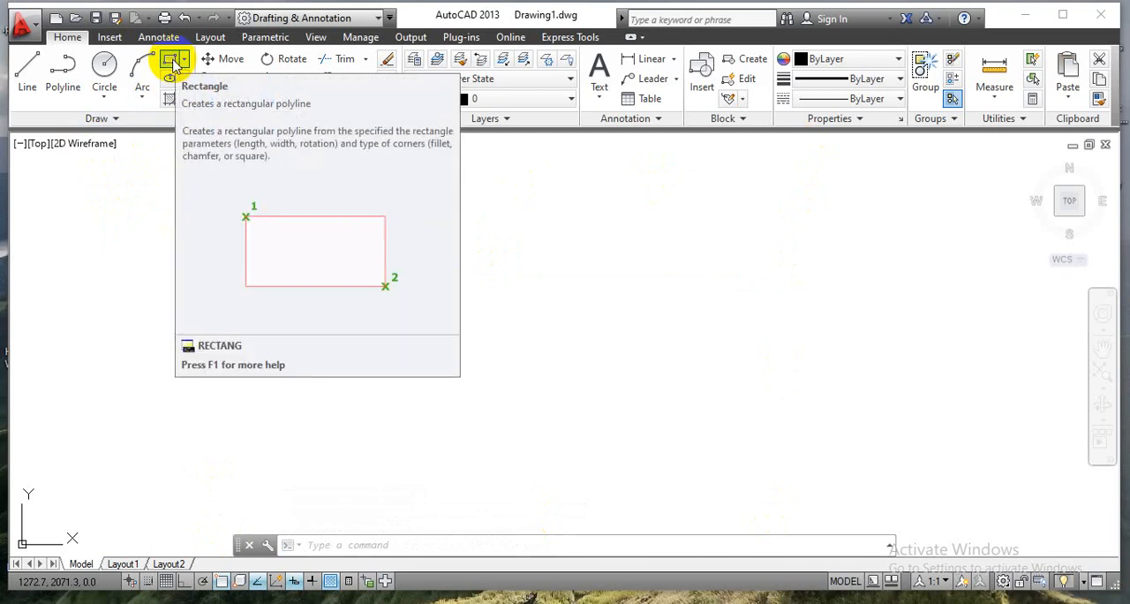
Draw the sheet outline as a rectangle from corner 0,0 to corner 420,297.
{"action": "left_click", "coordinate": [172, 63]}
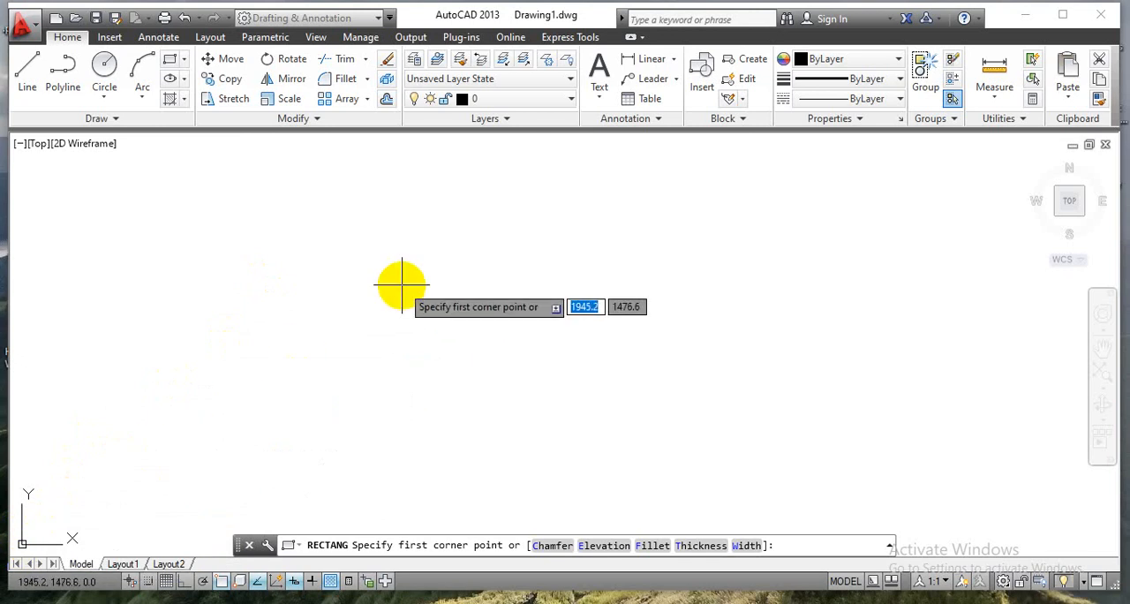
{"action": "type", "text": "0"}
{"action": "key", "text": "Tab"}
{"action": "type", "text": "0"}
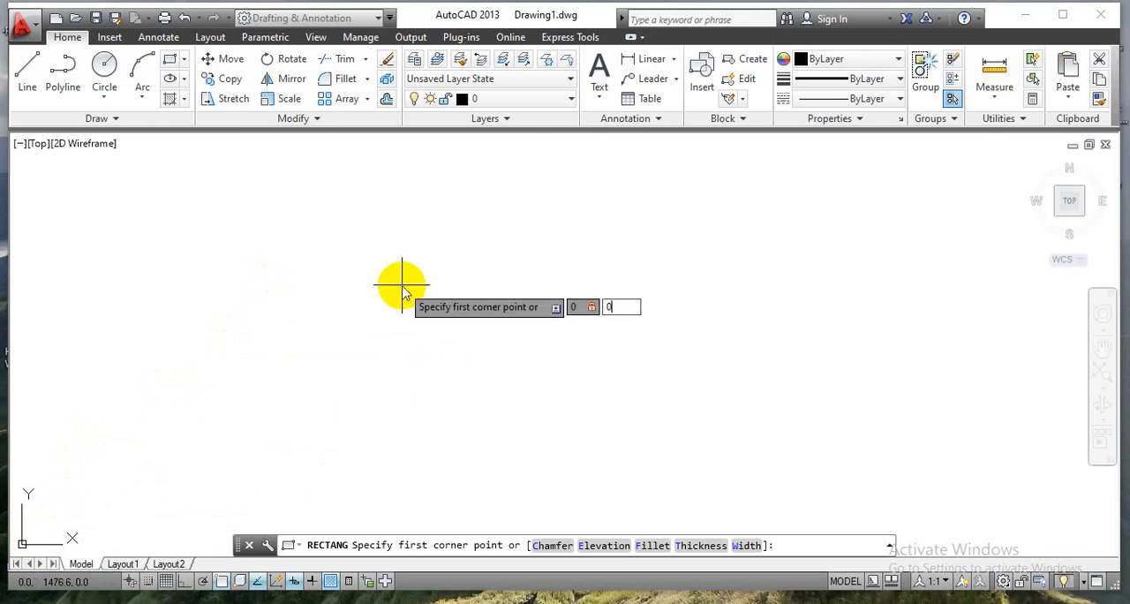
{"action": "key", "text": "Return"}
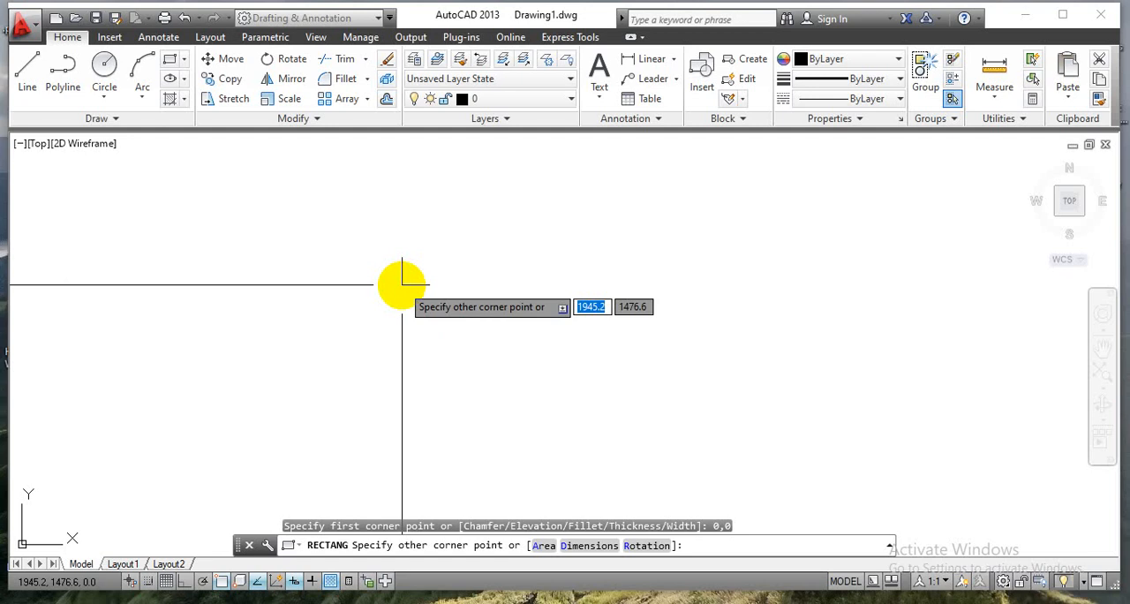
{"action": "type", "text": "420"}
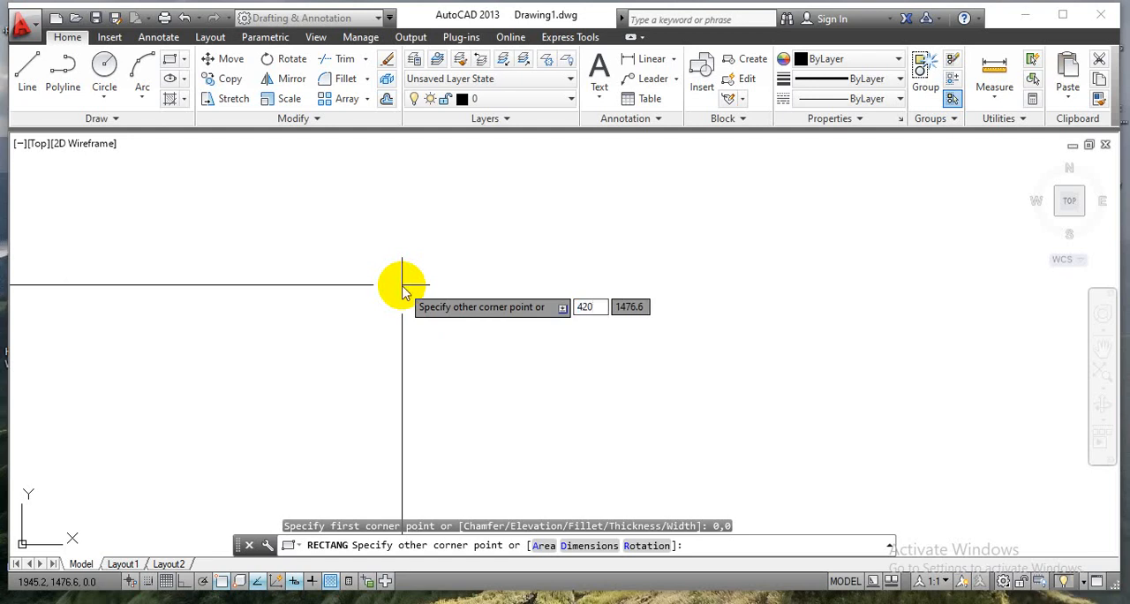
{"action": "key", "text": "Tab"}
{"action": "type", "text": "297"}
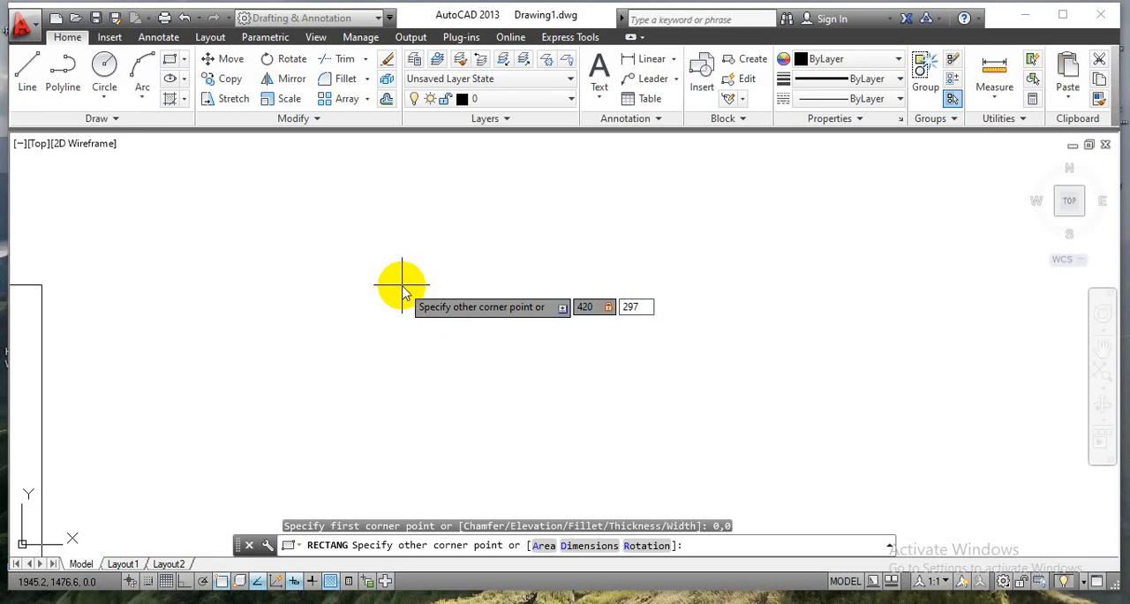
{"action": "key", "text": "Return"}
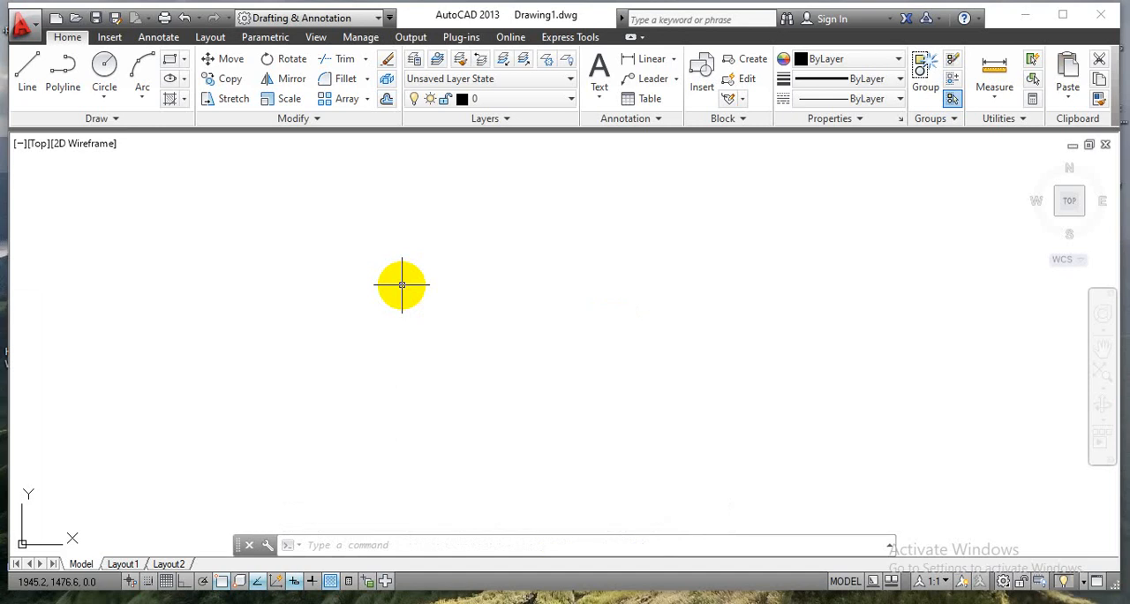
Zoom to All to view the whole sheet rectangle and inspect its upper corners.
{"action": "type", "text": "ZOOM"}
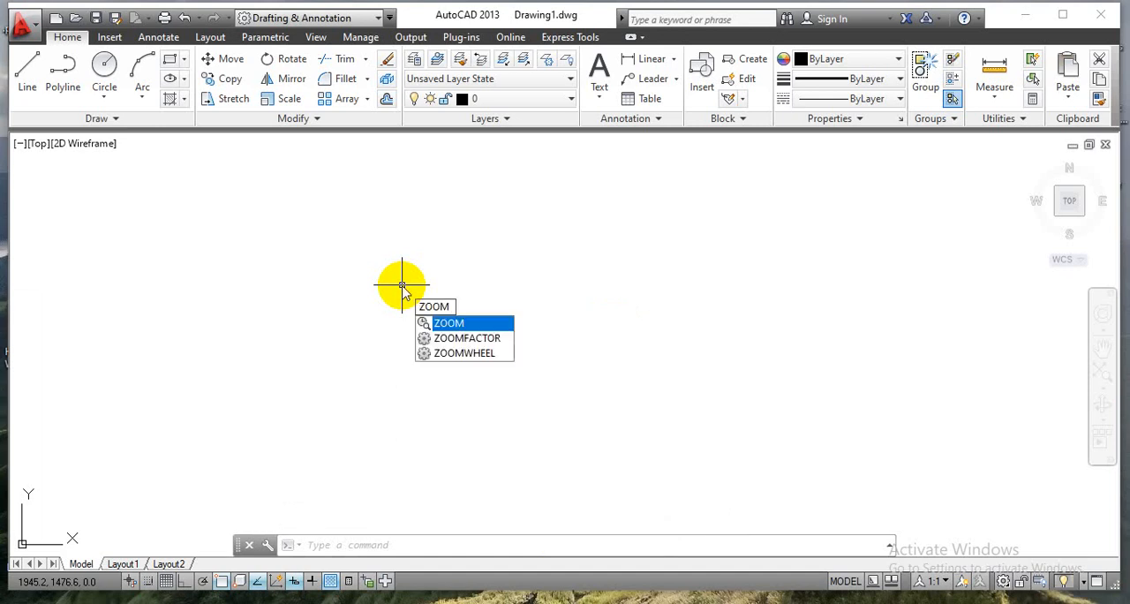
{"action": "key", "text": "Return"}
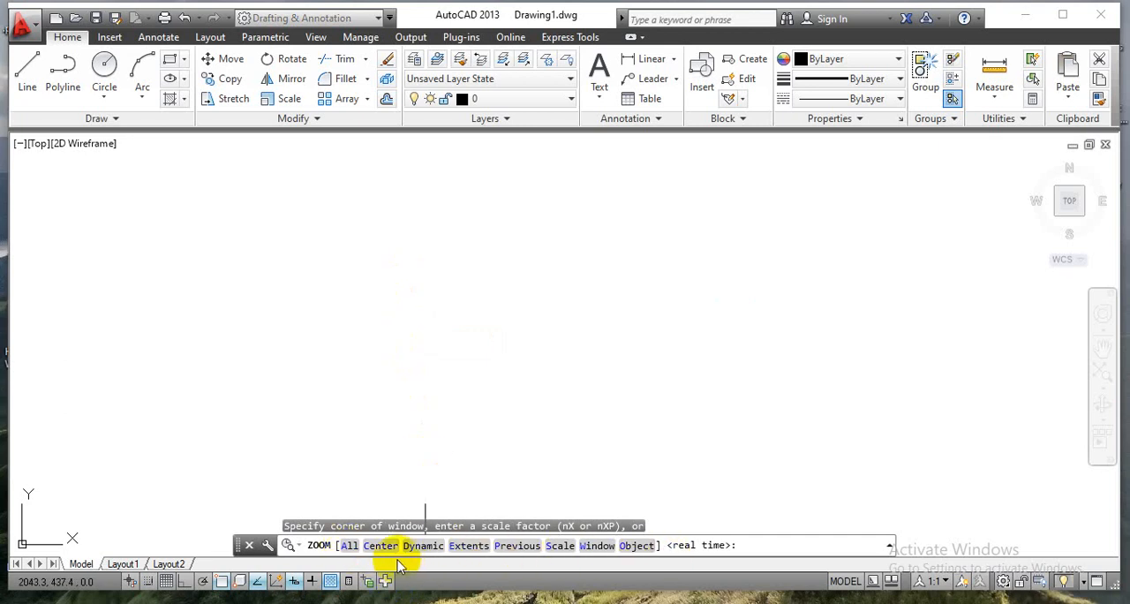
{"action": "left_click", "coordinate": [347, 546]}
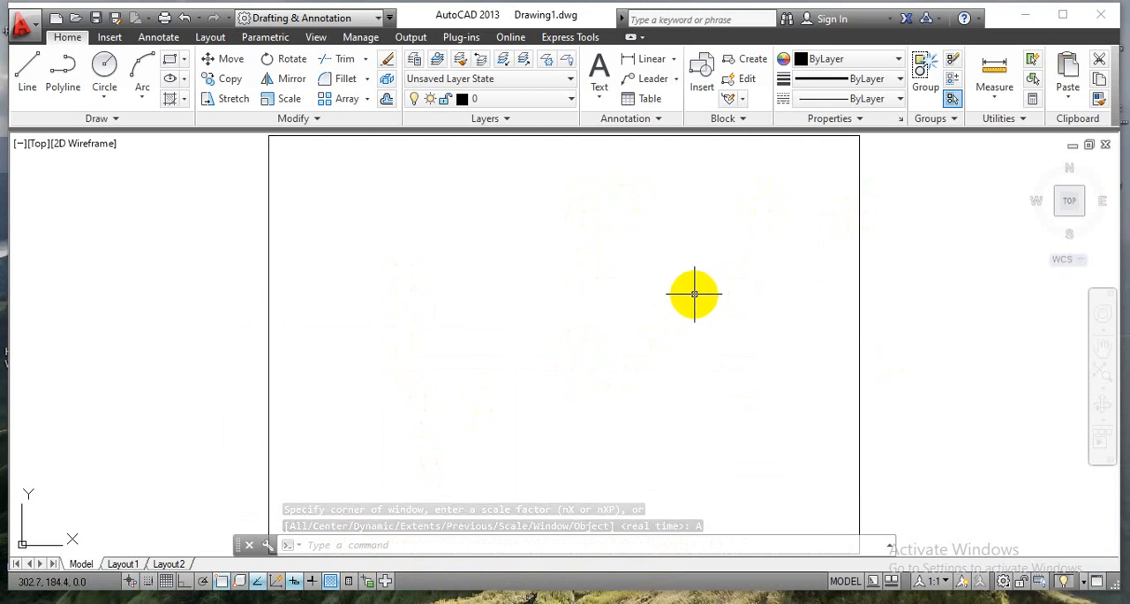
{"action": "scroll", "coordinate": [694, 294], "scroll_direction": "down", "scroll_amount": 1}
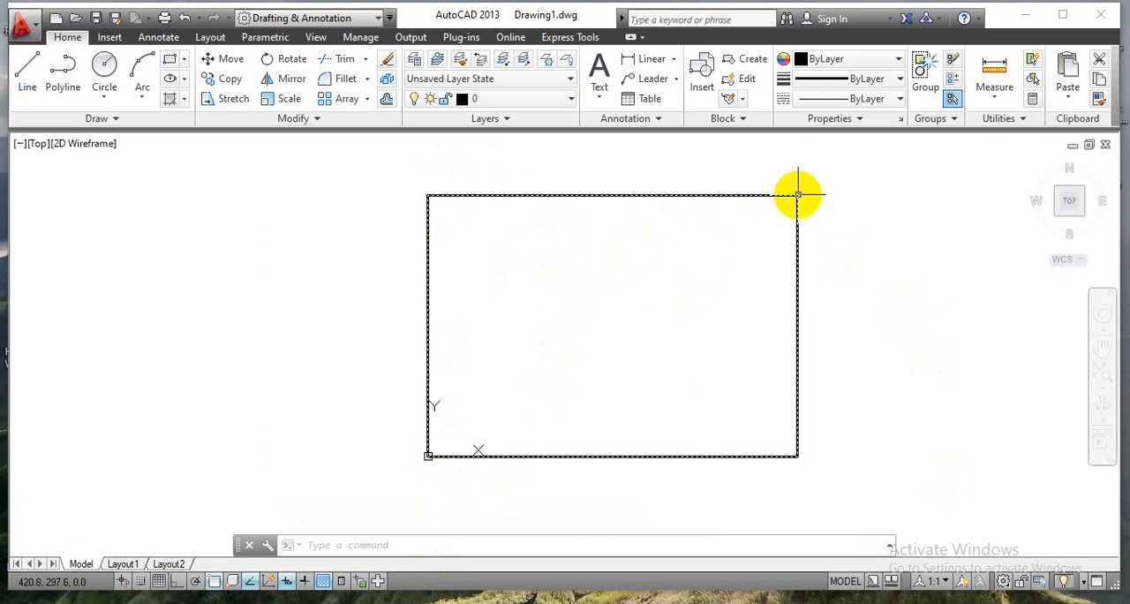
{"action": "mouse_move", "coordinate": [798, 193]}
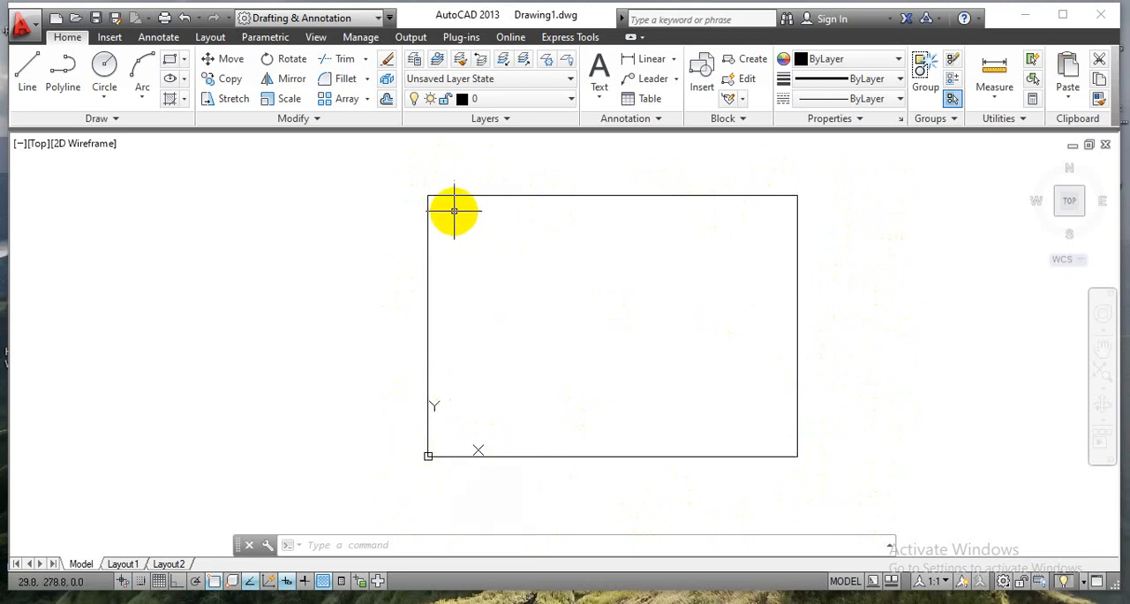
{"action": "scroll", "coordinate": [452, 209], "scroll_direction": "up", "scroll_amount": 5}
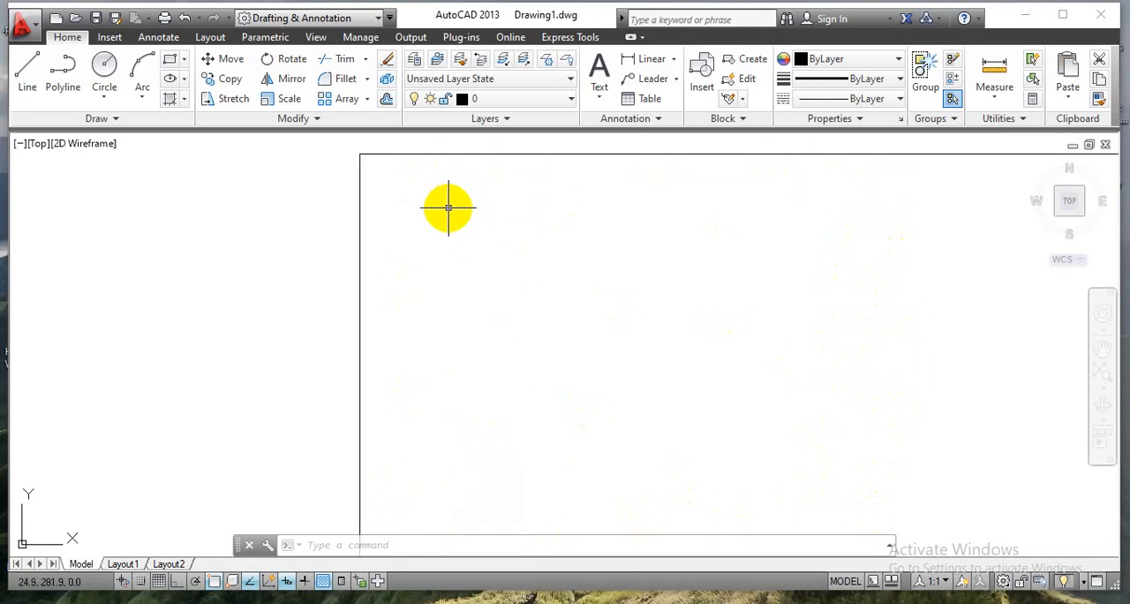
{"action": "middle_click_drag", "start_coordinate": [597, 224], "coordinate": [416, 239]}
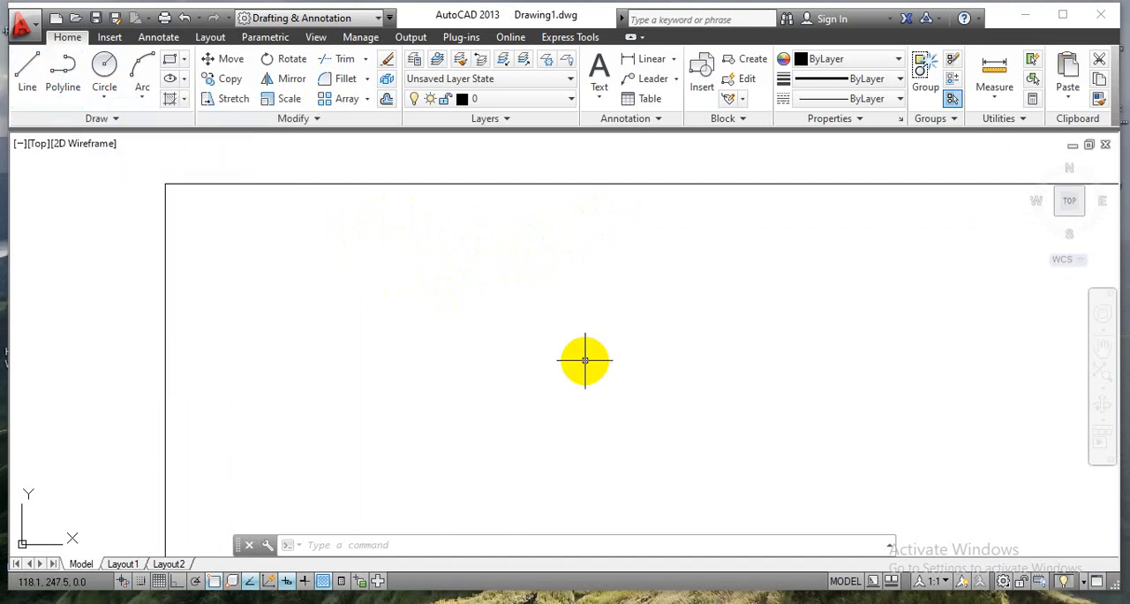
{"action": "type", "text": "LINE"}
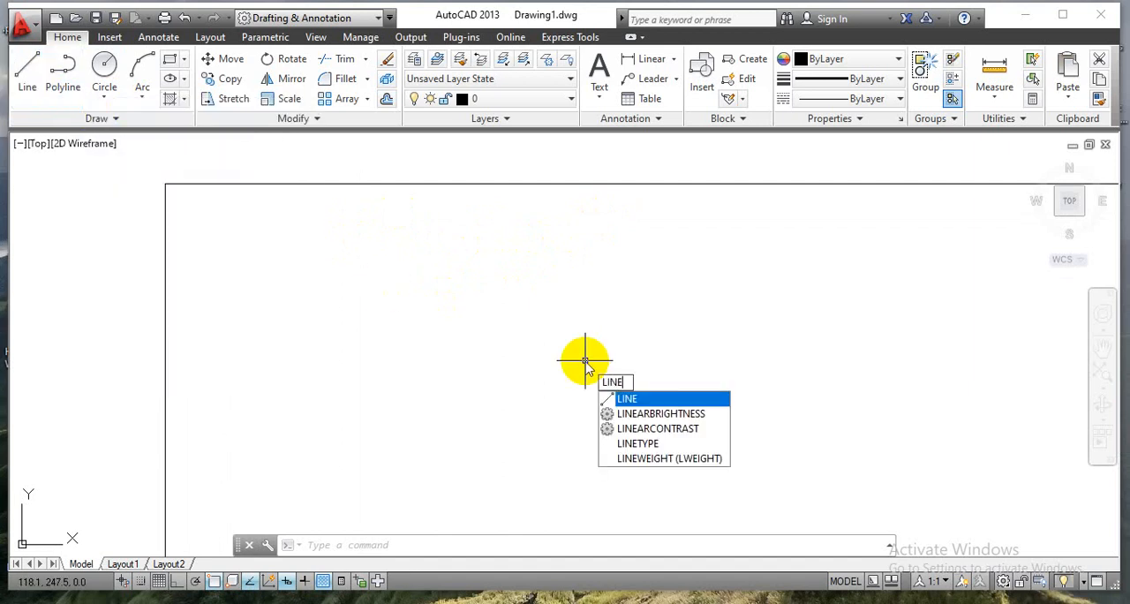
{"action": "key", "text": "Return"}
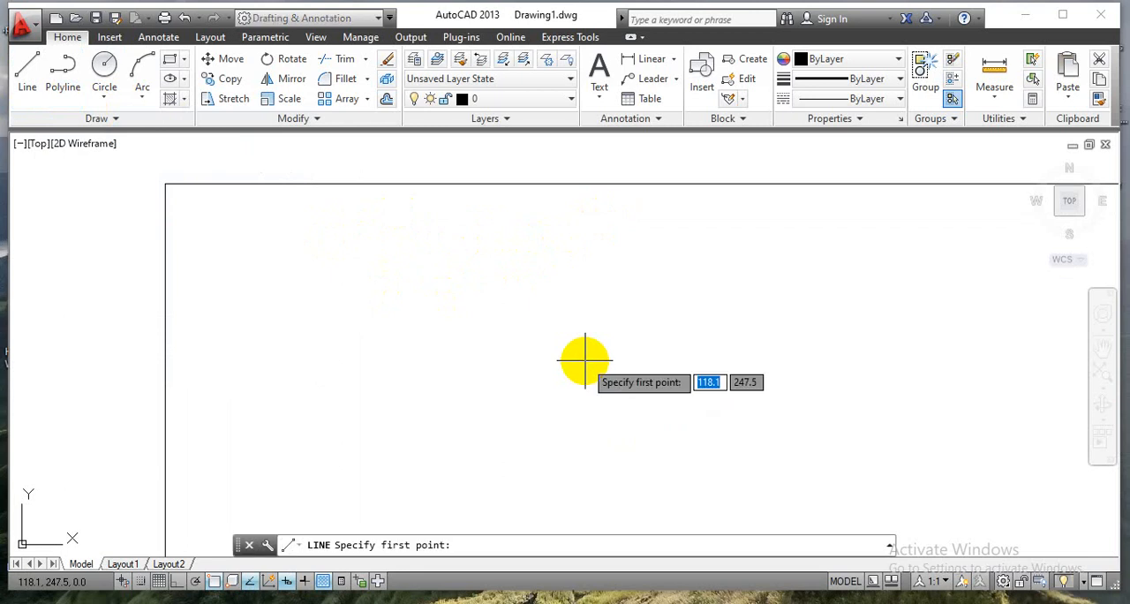
{"action": "key", "text": "Escape"}
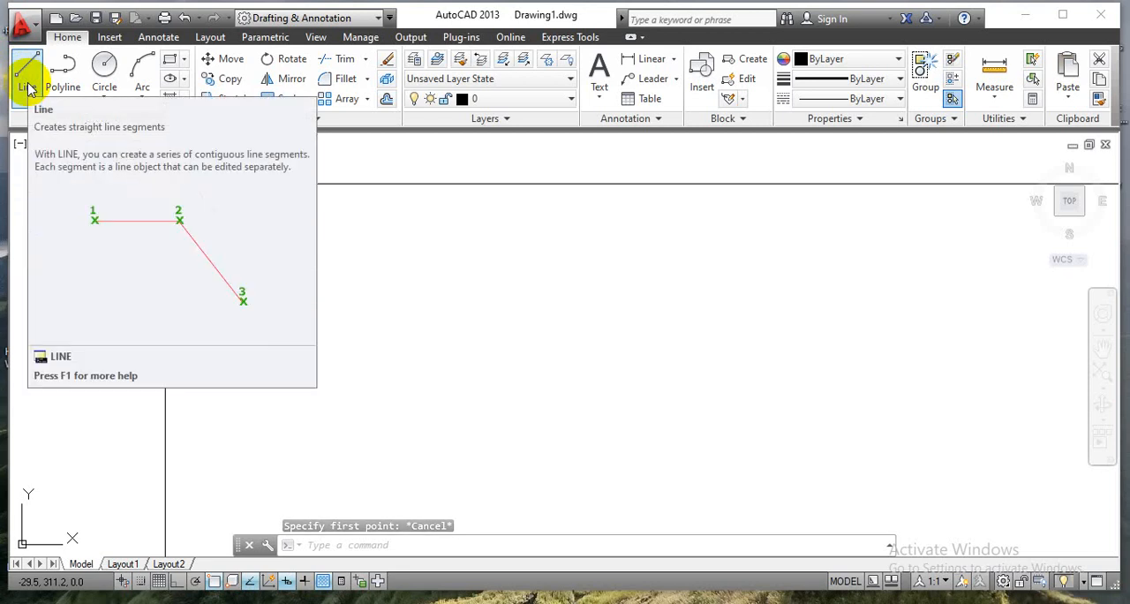
Draw a horizontal line 100 mm long at 0° just inside the sheet's upper left corner.
{"action": "left_click", "coordinate": [27, 88]}
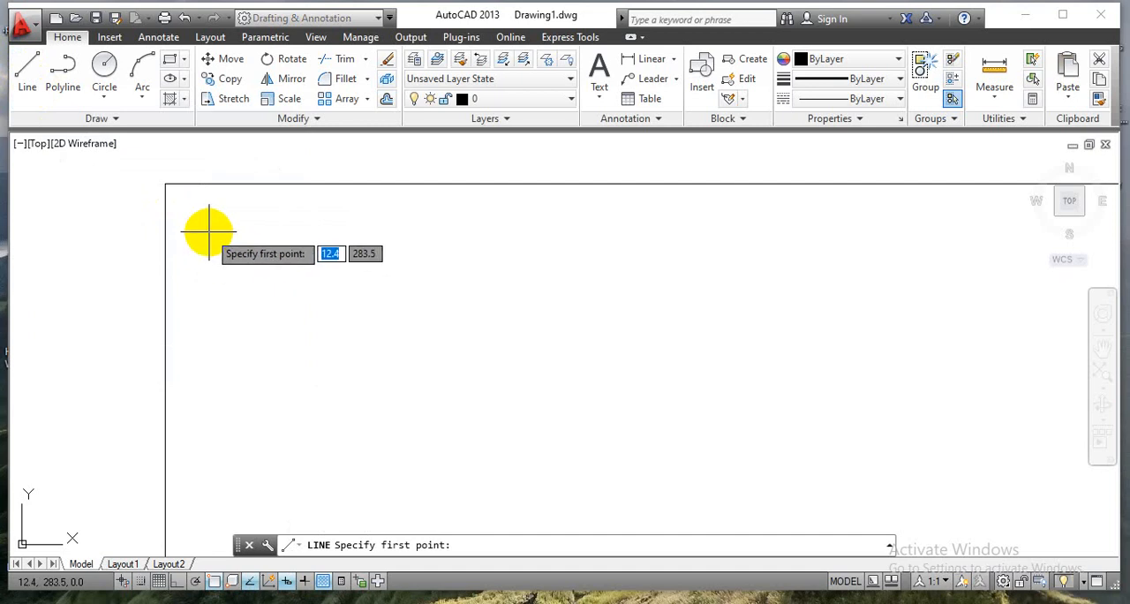
{"action": "left_click", "coordinate": [210, 231]}
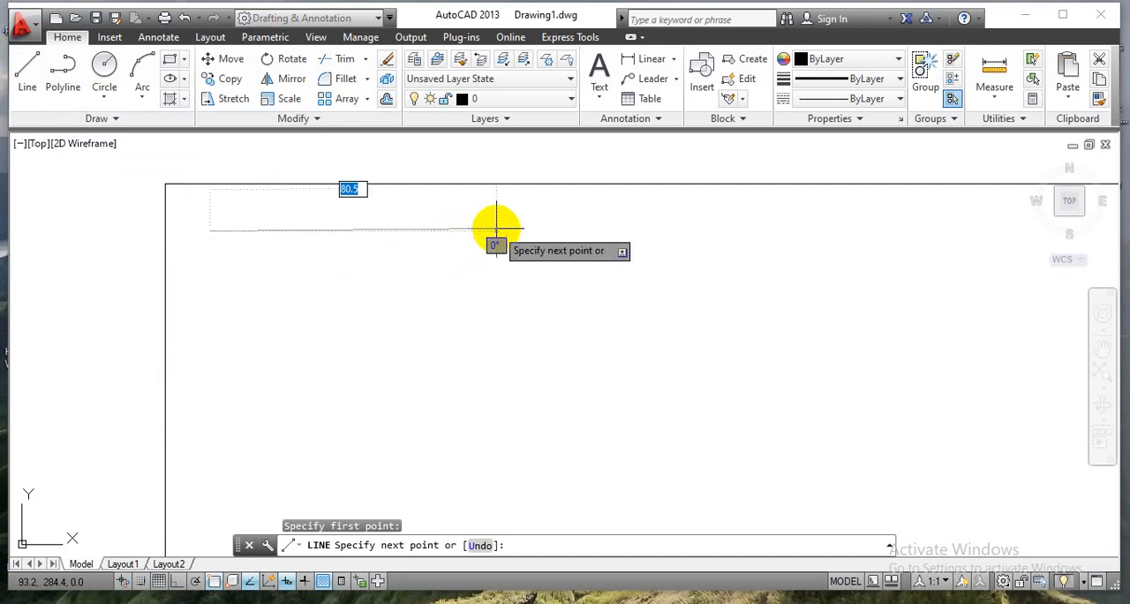
{"action": "type", "text": "100"}
{"action": "key", "text": "Tab"}
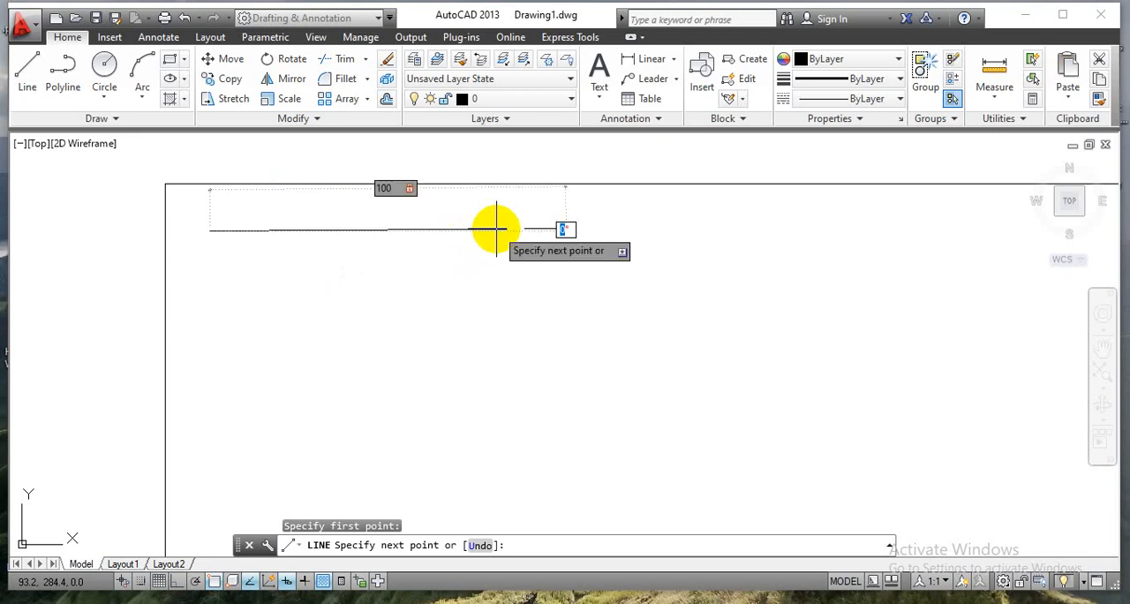
{"action": "type", "text": "0"}
{"action": "key", "text": "Return"}
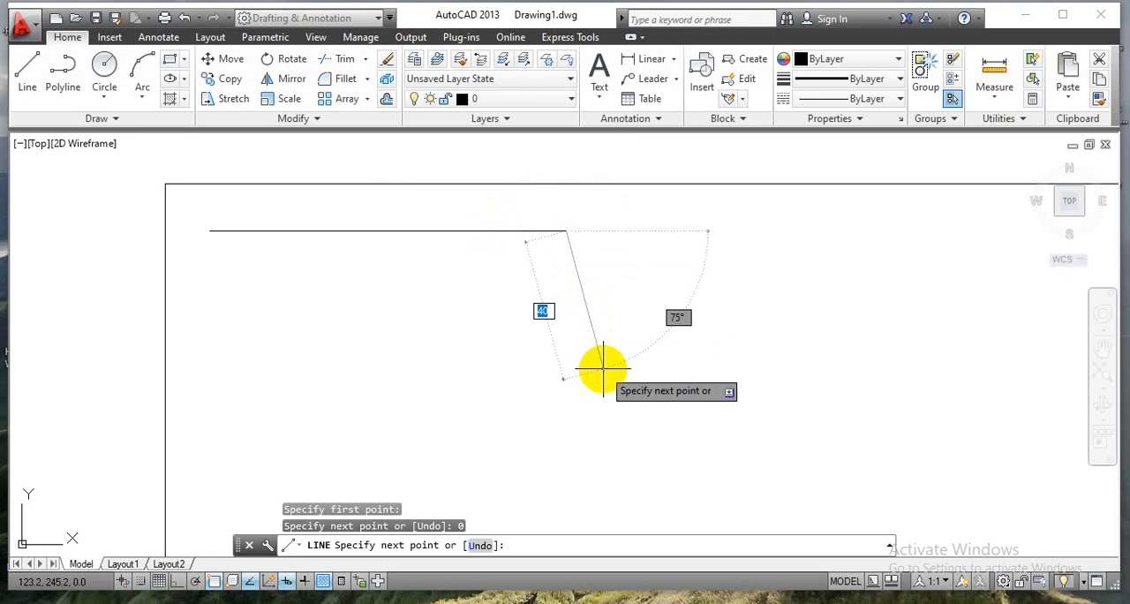
{"action": "key", "text": "Return"}
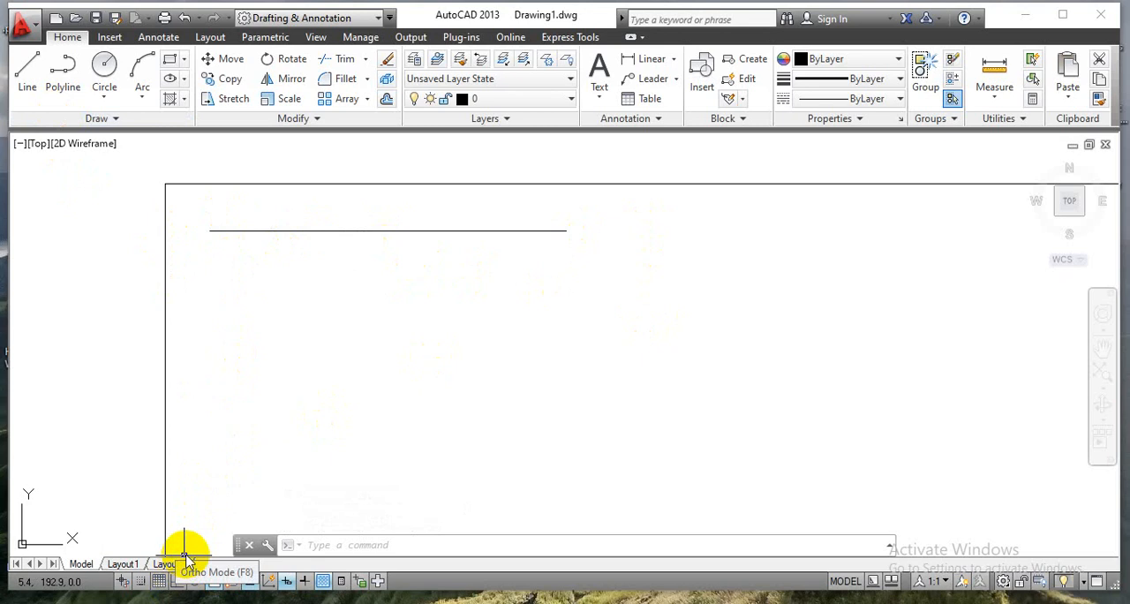
With Ortho mode on, draw a square-wave chain of eleven connected line segments, about 111 mm wide, below the 100 mm line.
{"action": "left_click", "coordinate": [177, 582]}
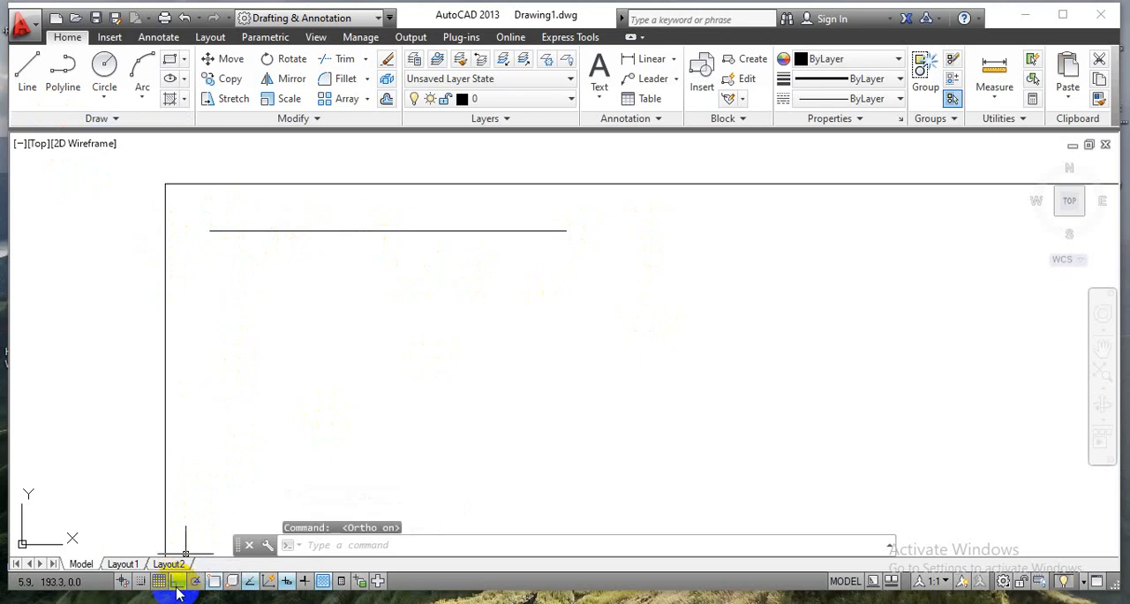
{"action": "left_click", "coordinate": [26, 70]}
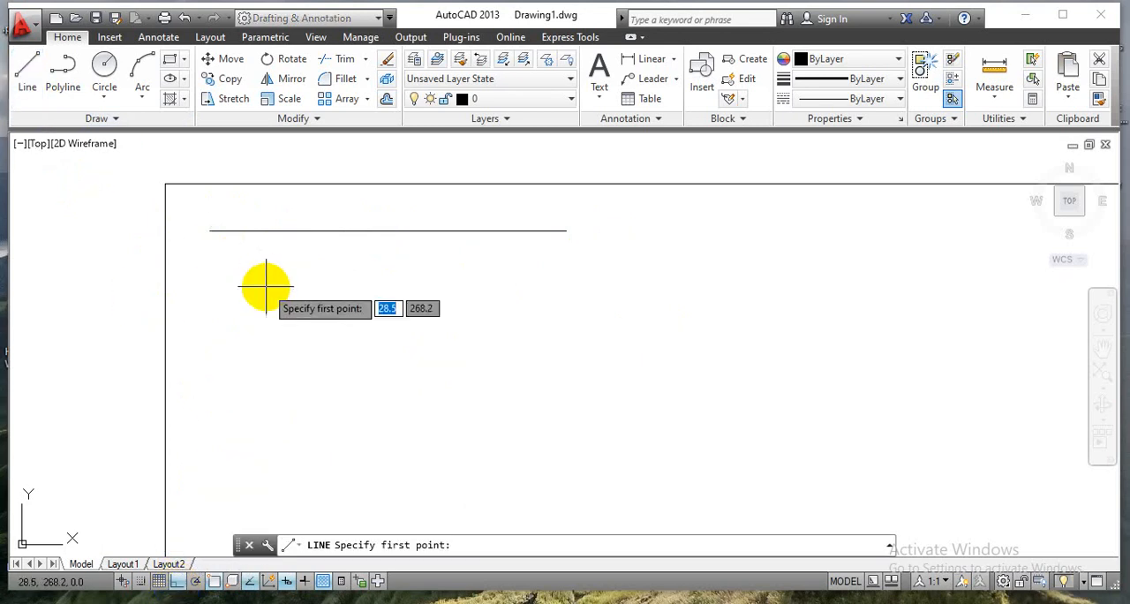
{"action": "left_click", "coordinate": [212, 292]}
{"action": "left_click", "coordinate": [266, 294]}
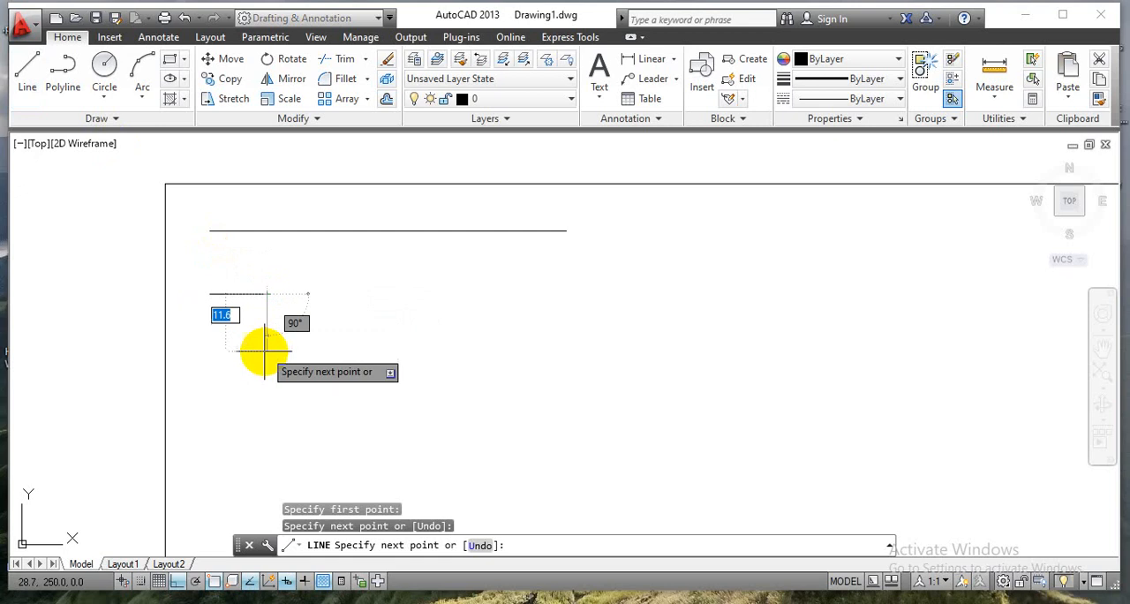
{"action": "left_click", "coordinate": [267, 352]}
{"action": "left_click", "coordinate": [342, 353]}
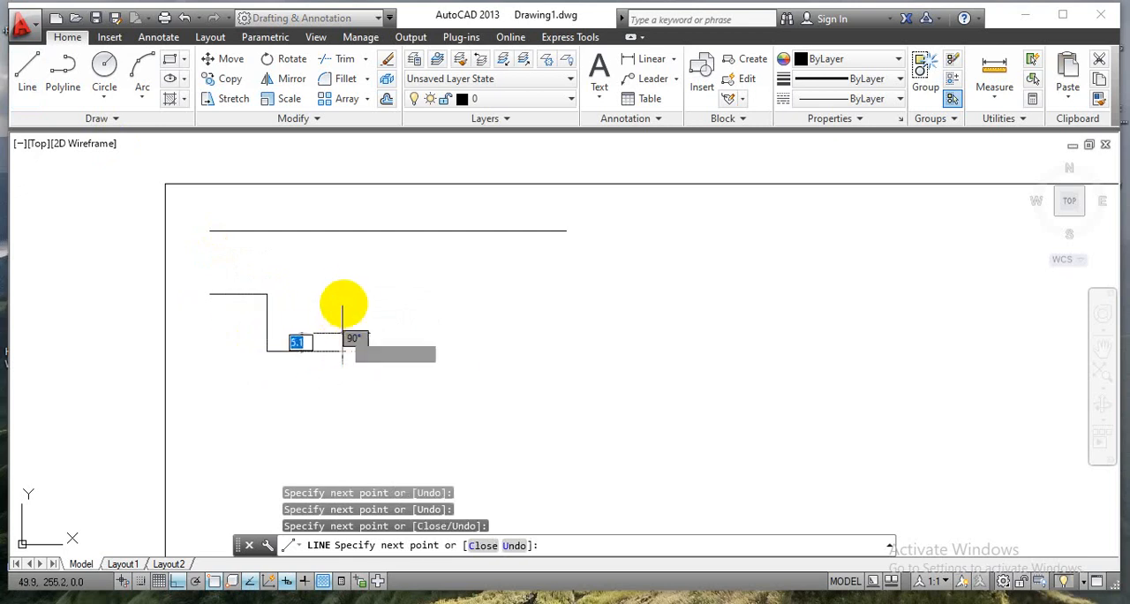
{"action": "left_click", "coordinate": [342, 287]}
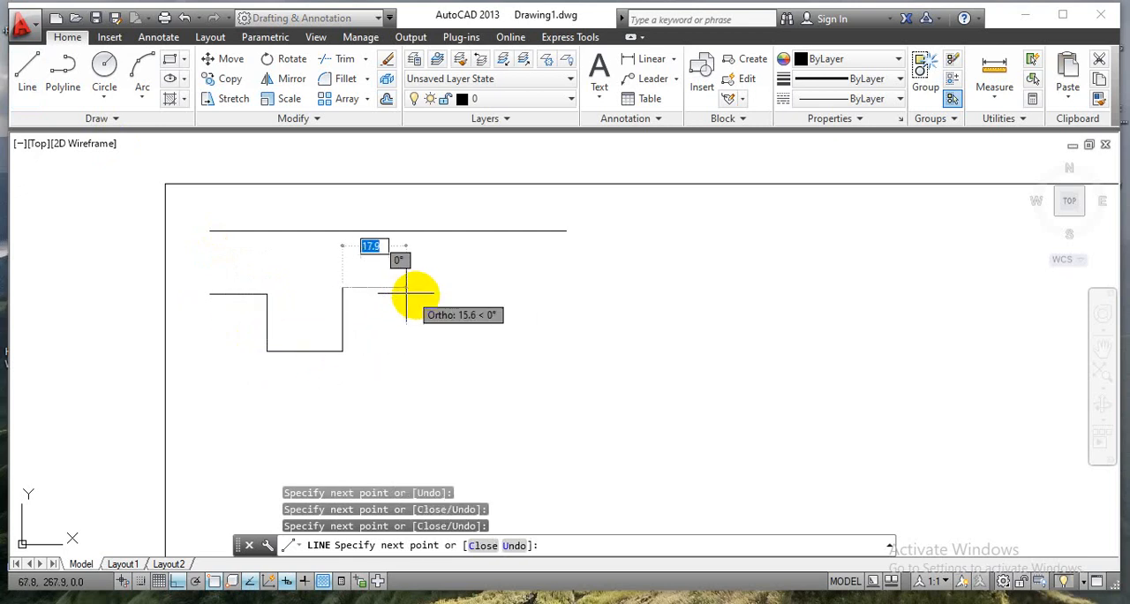
{"action": "left_click", "coordinate": [416, 287]}
{"action": "left_click", "coordinate": [416, 358]}
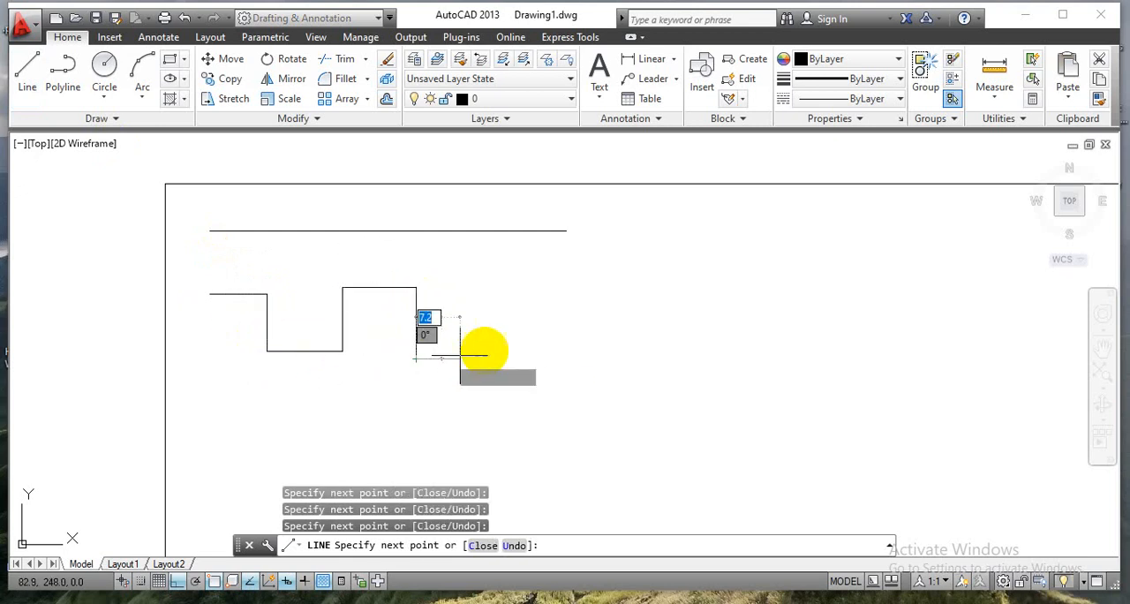
{"action": "left_click", "coordinate": [492, 359]}
{"action": "left_click", "coordinate": [492, 288]}
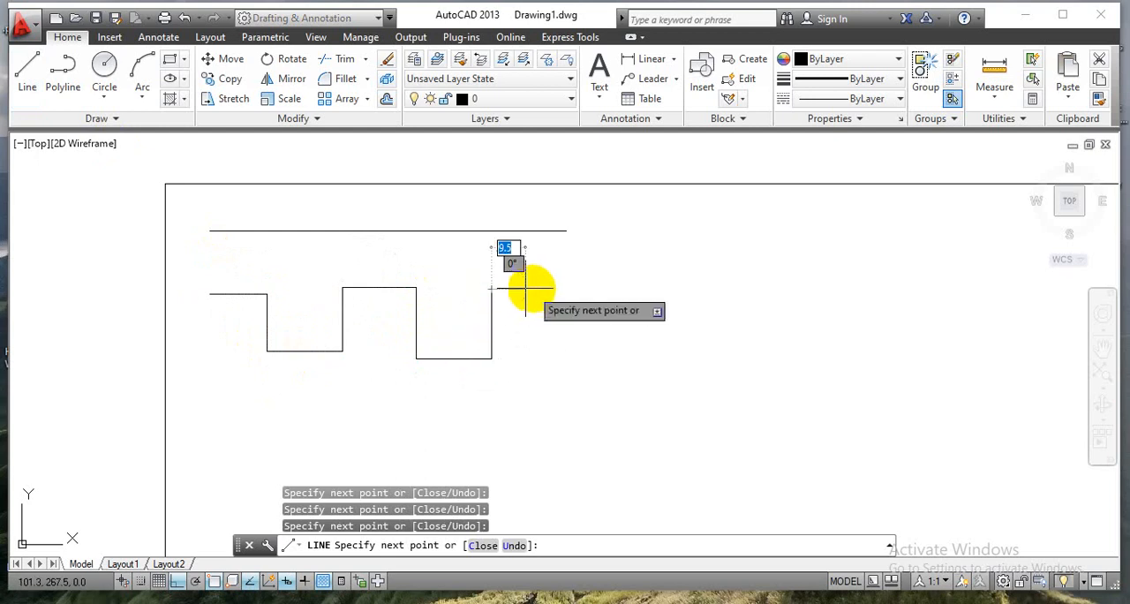
{"action": "left_click", "coordinate": [549, 289]}
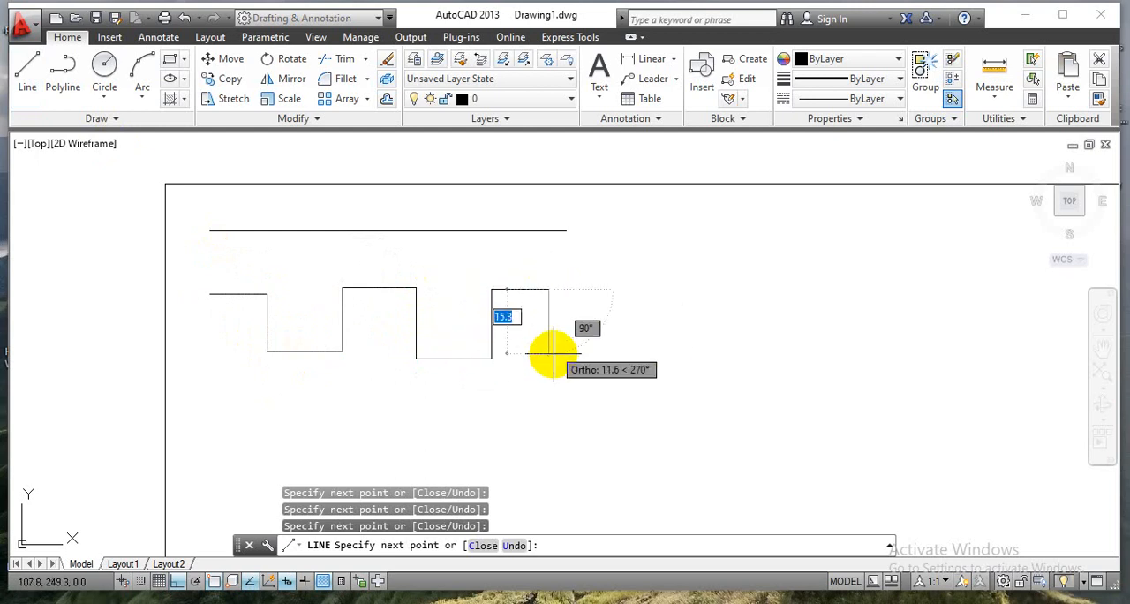
{"action": "left_click", "coordinate": [549, 354]}
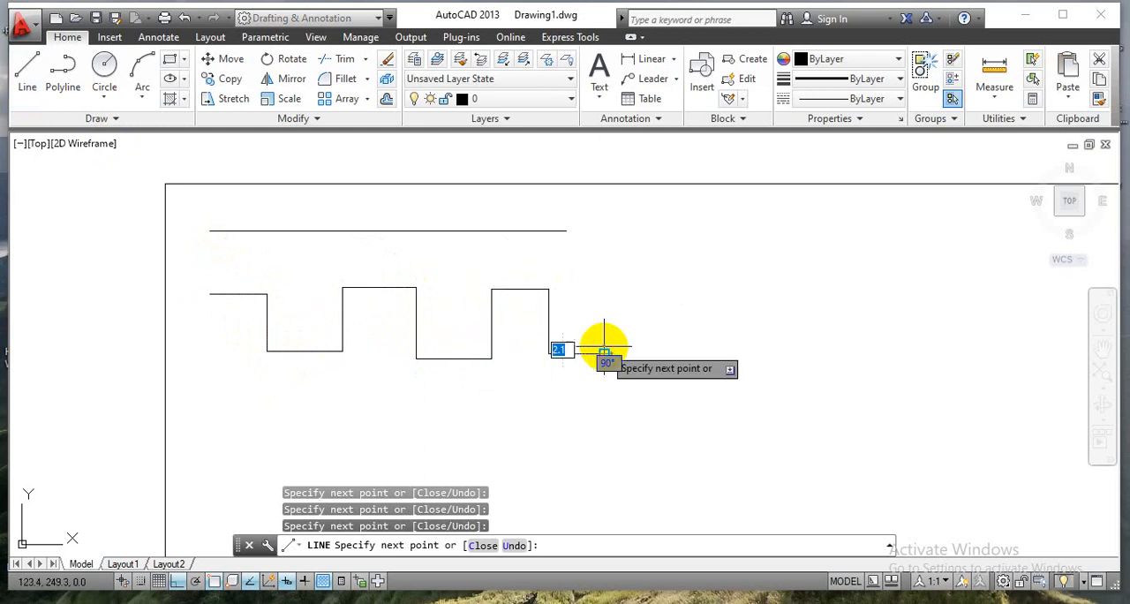
{"action": "left_click", "coordinate": [604, 353]}
{"action": "key", "text": "Escape"}
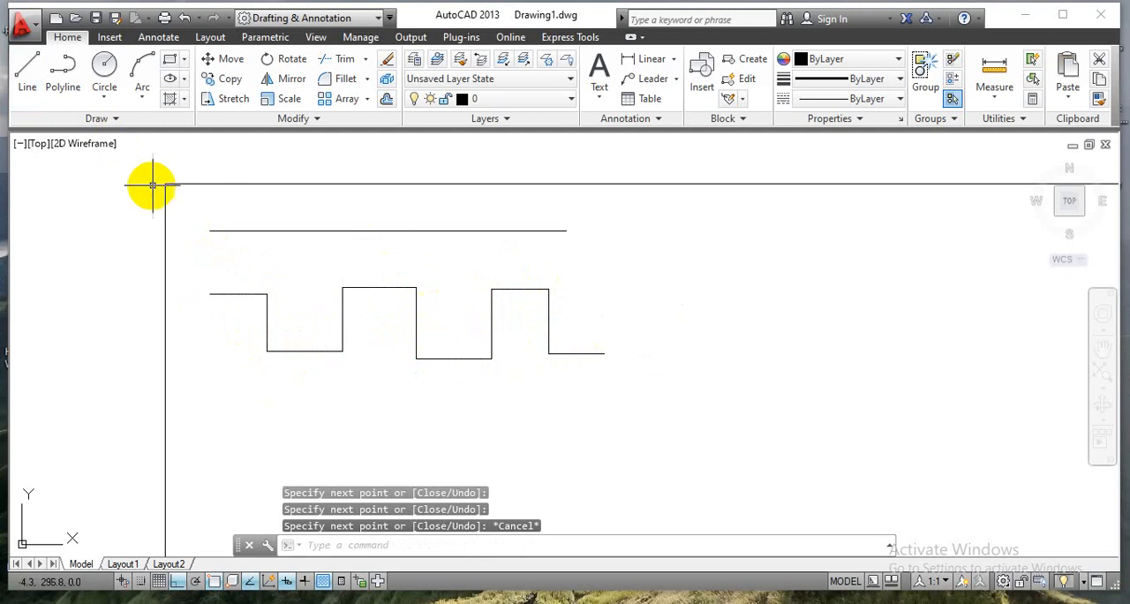
With Ortho mode off, draw a zigzag of eight connected line segments, about 120 mm wide, below the square-wave chain.
{"action": "left_click", "coordinate": [176, 581]}
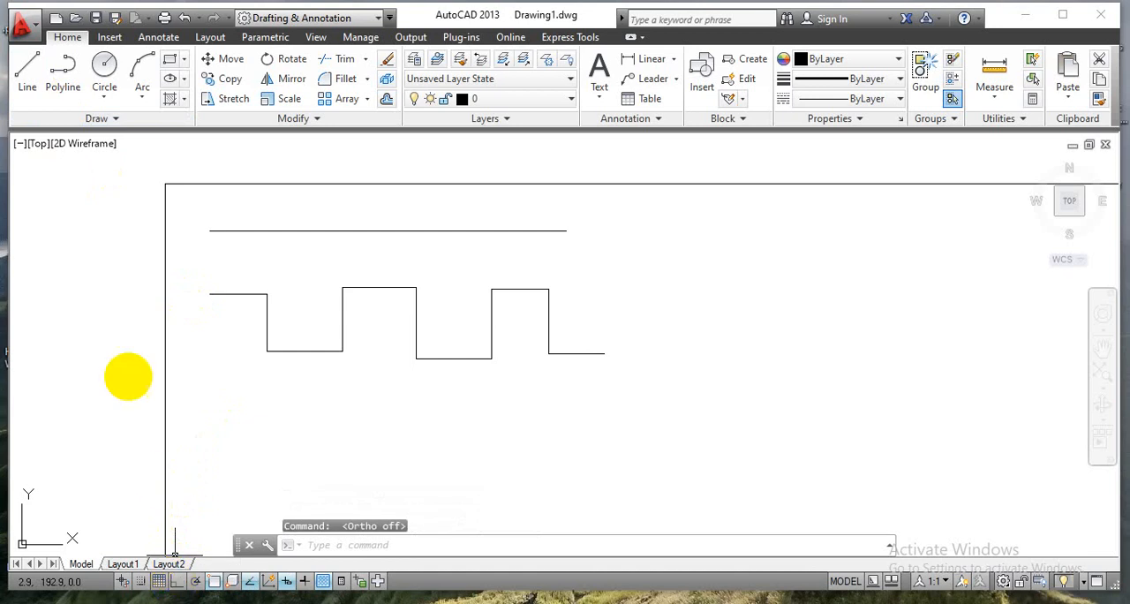
{"action": "left_click", "coordinate": [20, 78]}
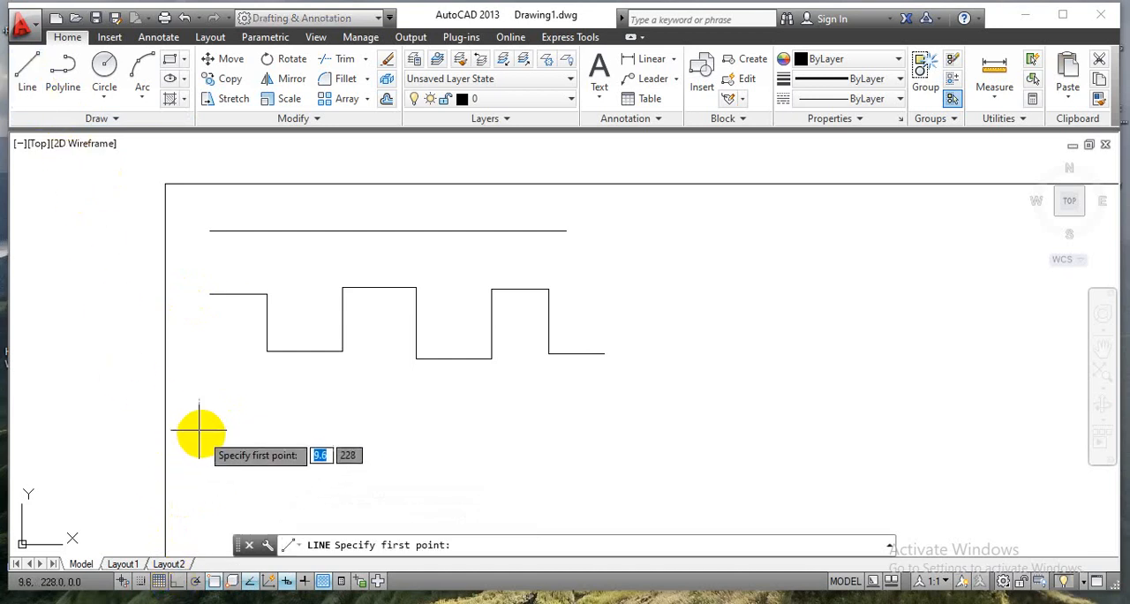
{"action": "left_click", "coordinate": [203, 433]}
{"action": "left_click", "coordinate": [267, 380]}
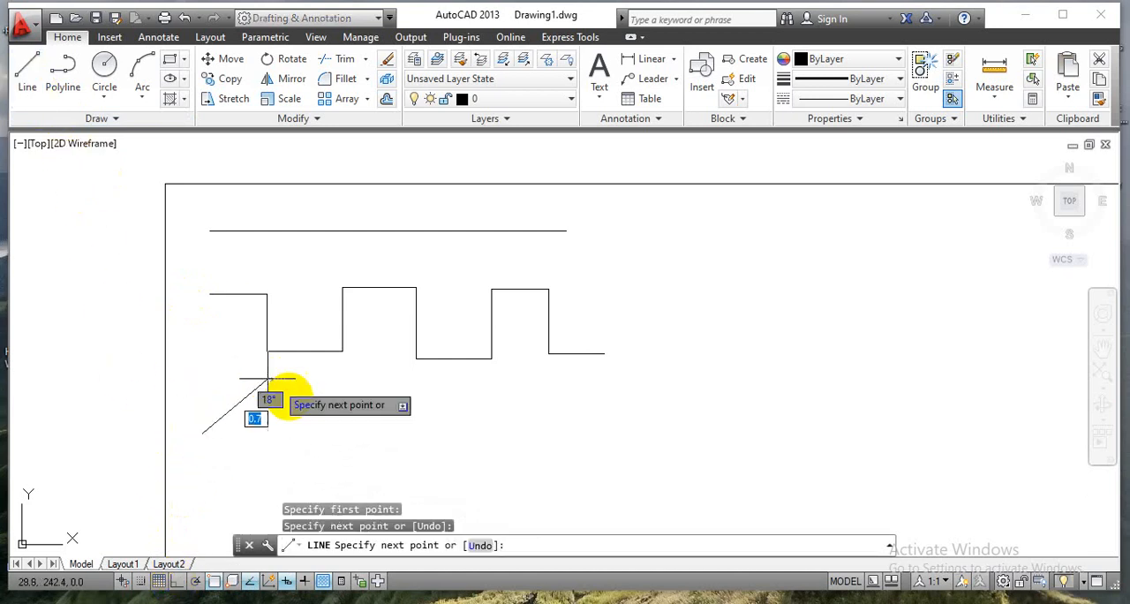
{"action": "left_click", "coordinate": [327, 436]}
{"action": "left_click", "coordinate": [390, 390]}
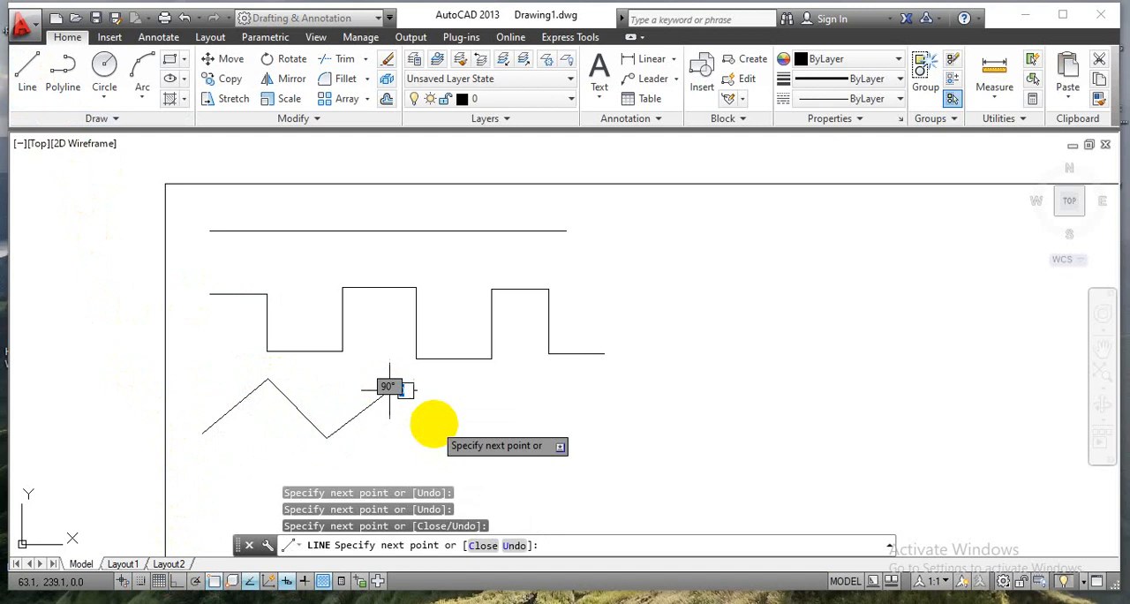
{"action": "left_click", "coordinate": [435, 424]}
{"action": "left_click", "coordinate": [483, 388]}
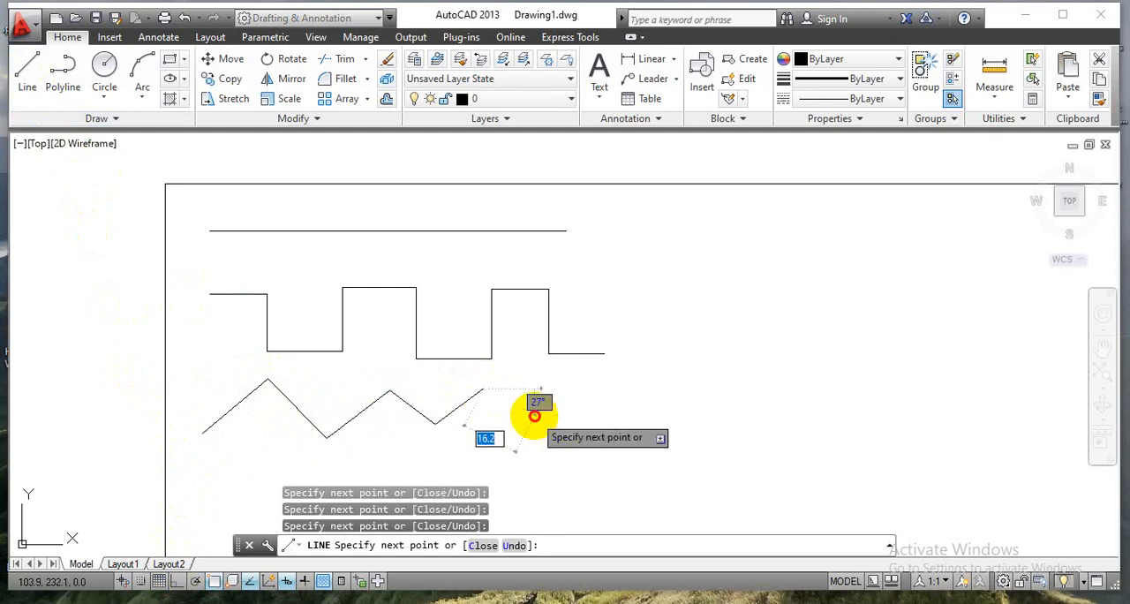
{"action": "left_click", "coordinate": [535, 414]}
{"action": "left_click", "coordinate": [579, 374]}
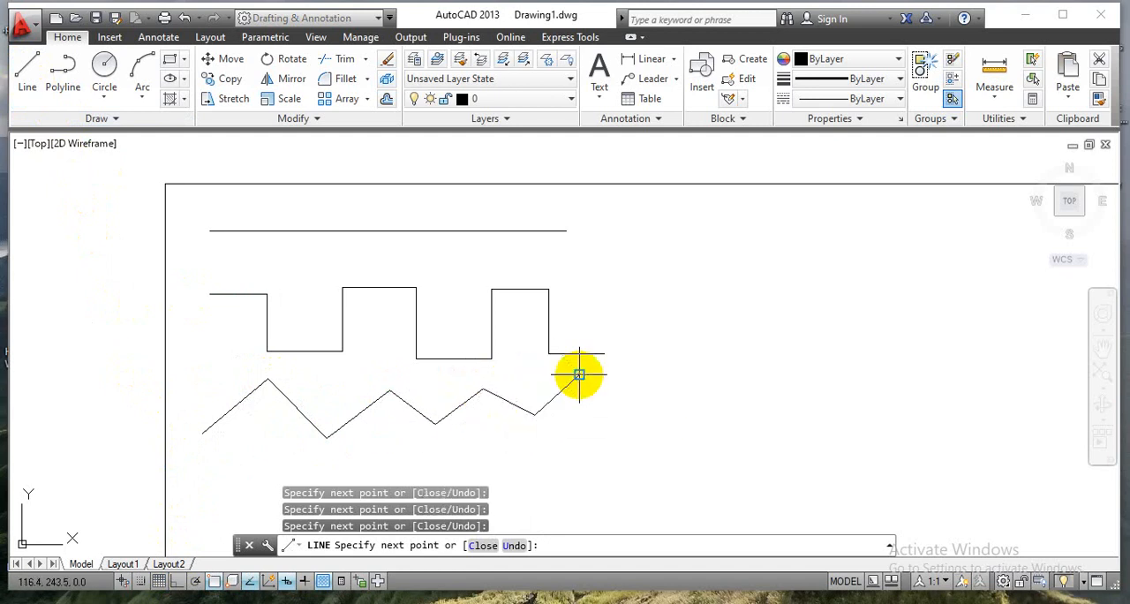
{"action": "left_click", "coordinate": [628, 414]}
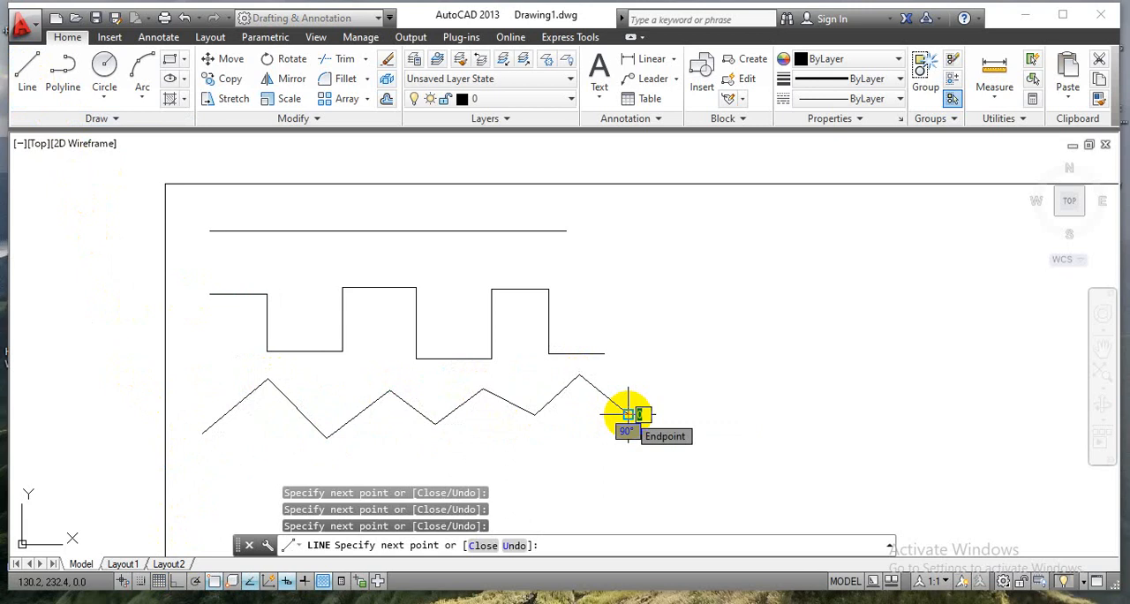
{"action": "key", "text": "Escape"}
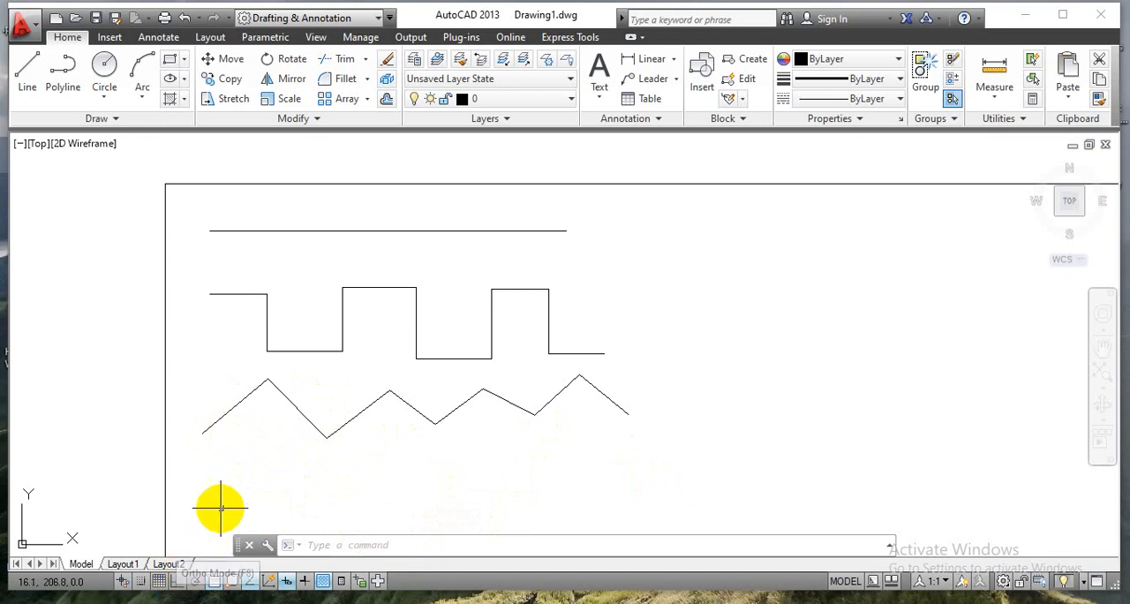
With Ortho mode on, draw a square-wave polyline of eleven segments, about 108 mm wide, below the zigzag.
{"action": "left_click", "coordinate": [62, 83]}
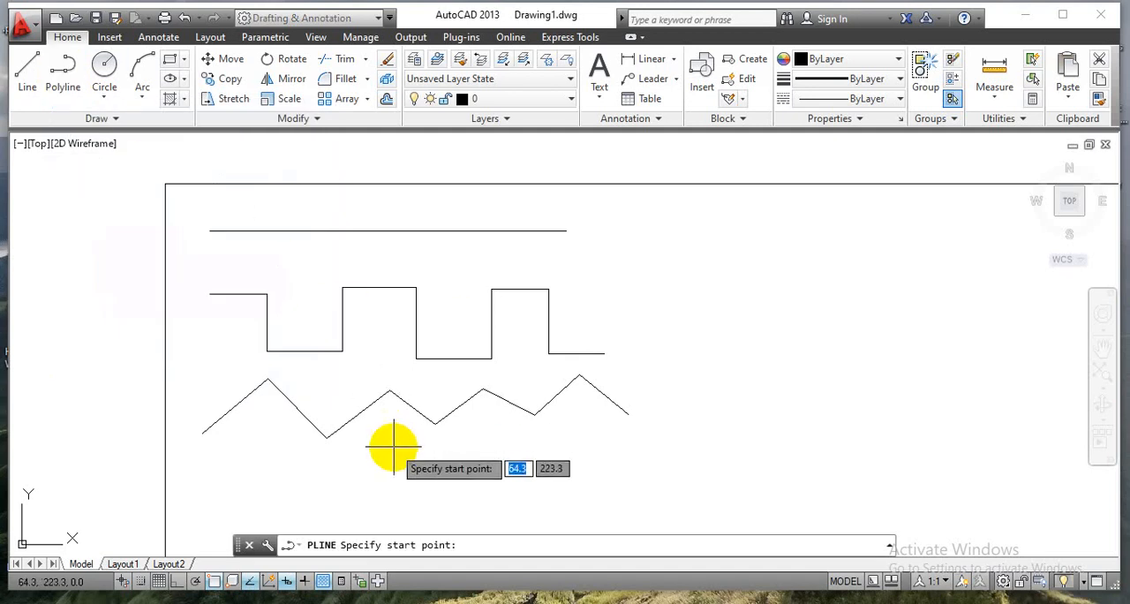
{"action": "scroll", "coordinate": [394, 451], "scroll_direction": "down", "scroll_amount": 3}
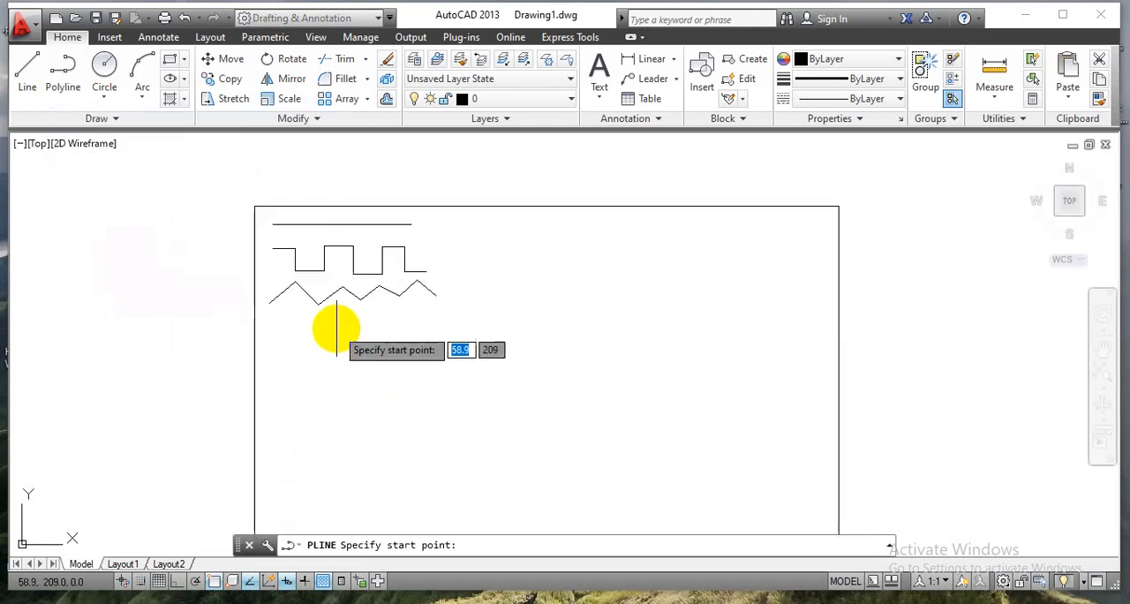
{"action": "scroll", "coordinate": [337, 329], "scroll_direction": "up", "scroll_amount": 3}
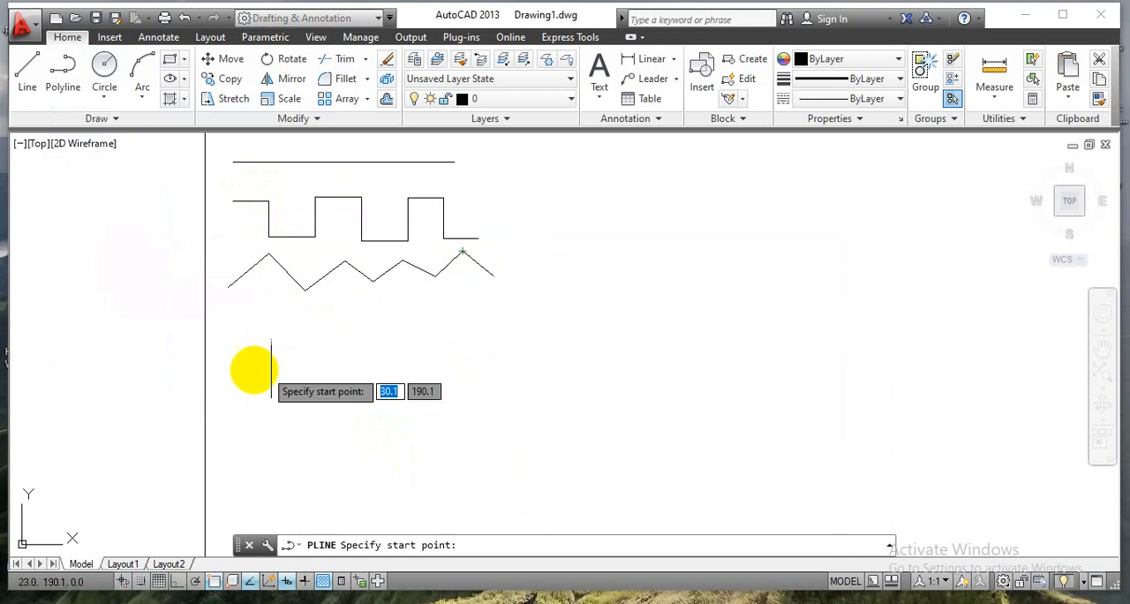
{"action": "left_click", "coordinate": [241, 331]}
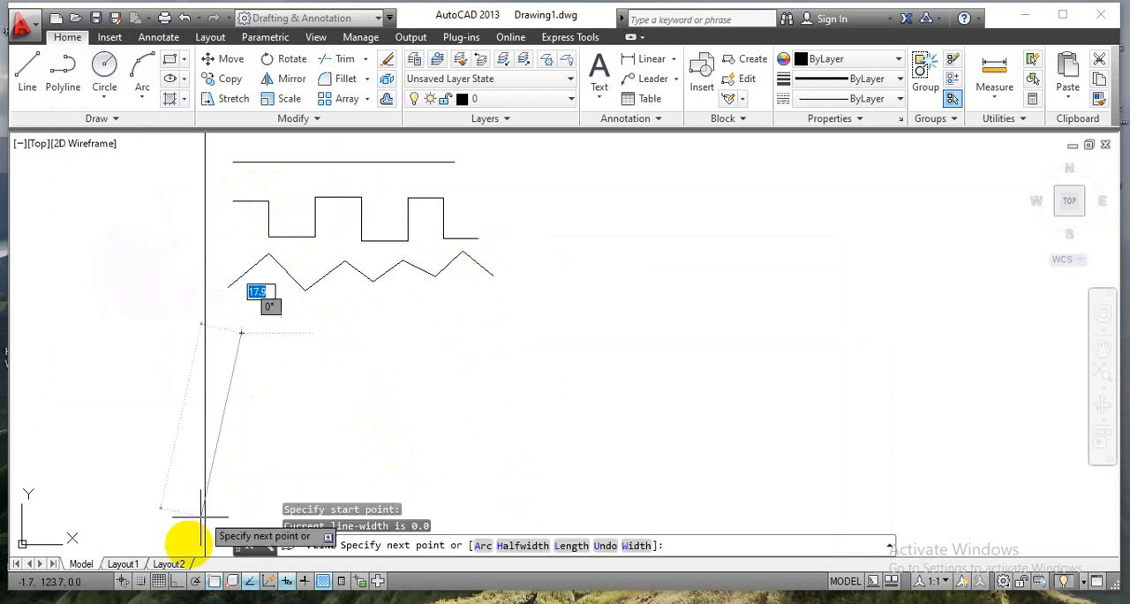
{"action": "left_click", "coordinate": [176, 580]}
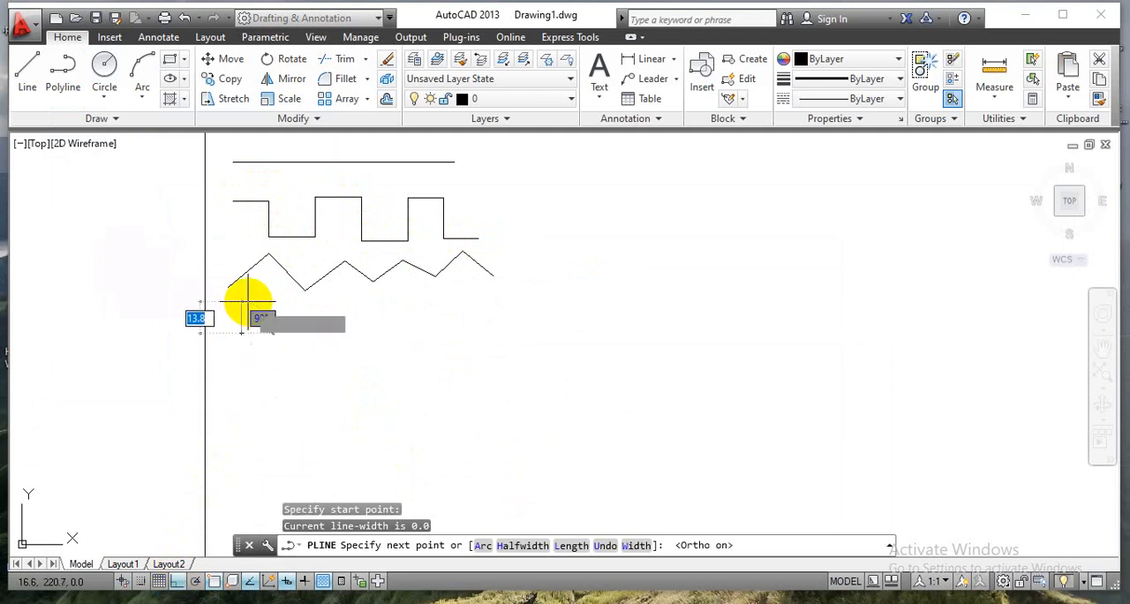
{"action": "left_click", "coordinate": [279, 325]}
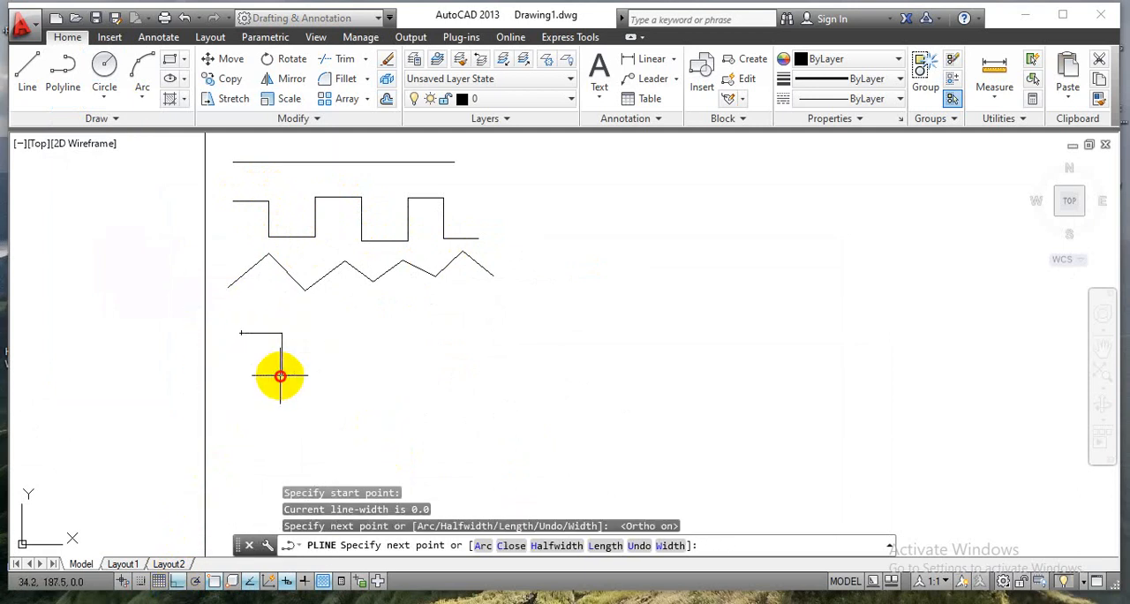
{"action": "left_click", "coordinate": [282, 374]}
{"action": "left_click", "coordinate": [338, 374]}
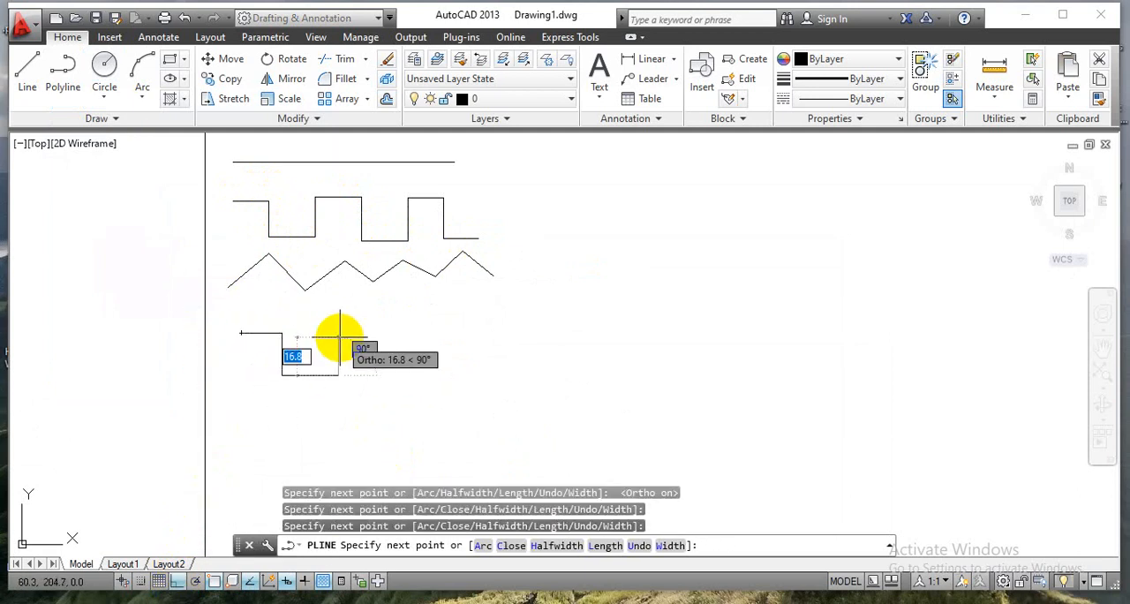
{"action": "left_click", "coordinate": [340, 338]}
{"action": "left_click", "coordinate": [388, 375]}
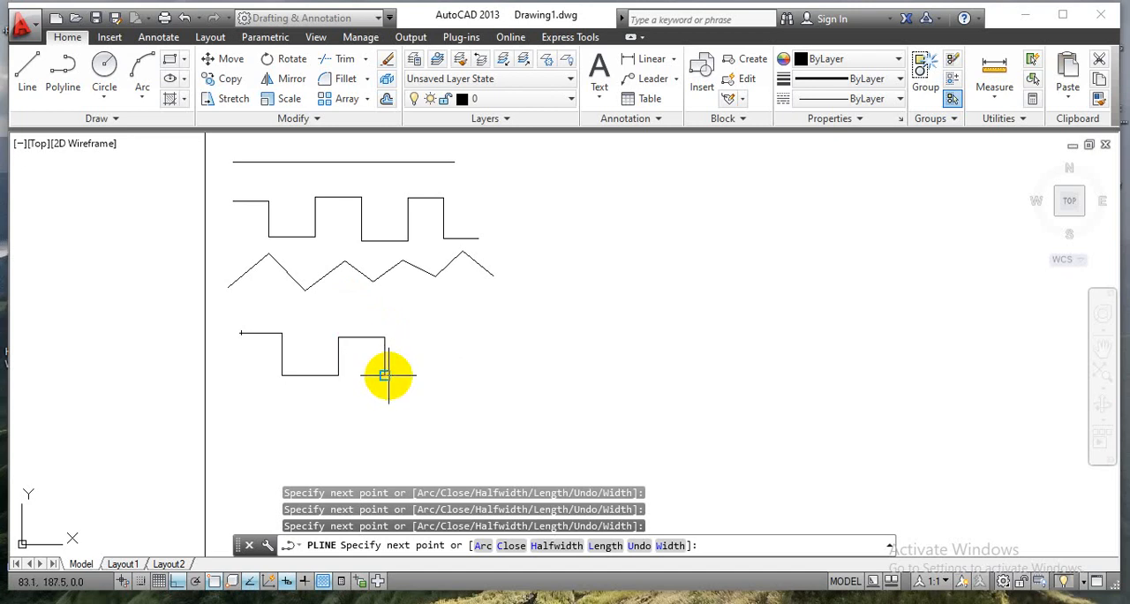
{"action": "left_click", "coordinate": [418, 369]}
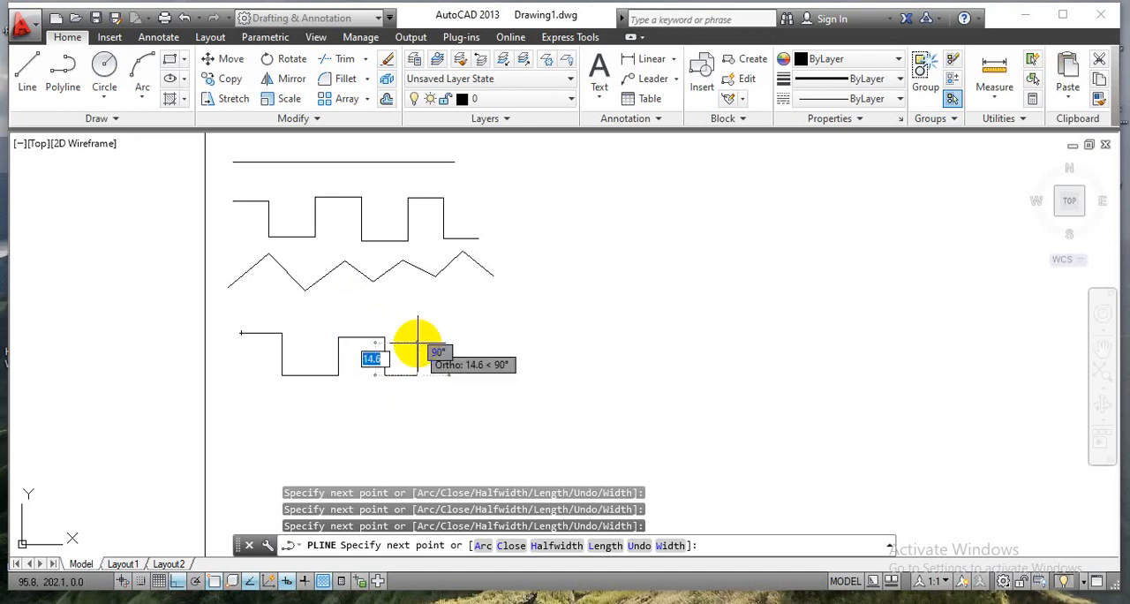
{"action": "left_click", "coordinate": [418, 337]}
{"action": "left_click", "coordinate": [448, 338]}
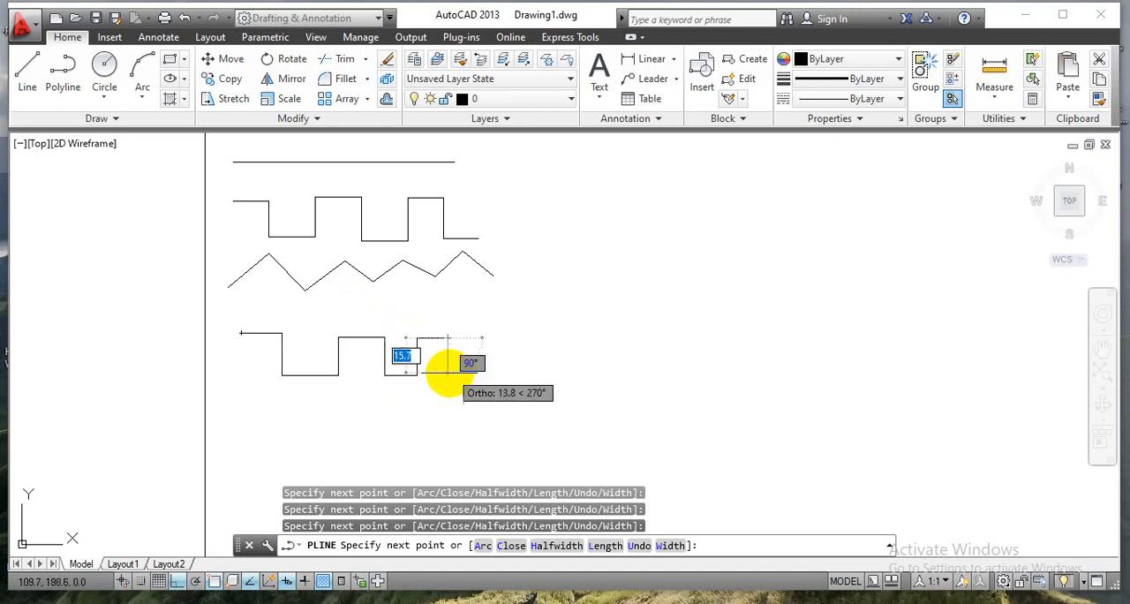
{"action": "left_click", "coordinate": [452, 375]}
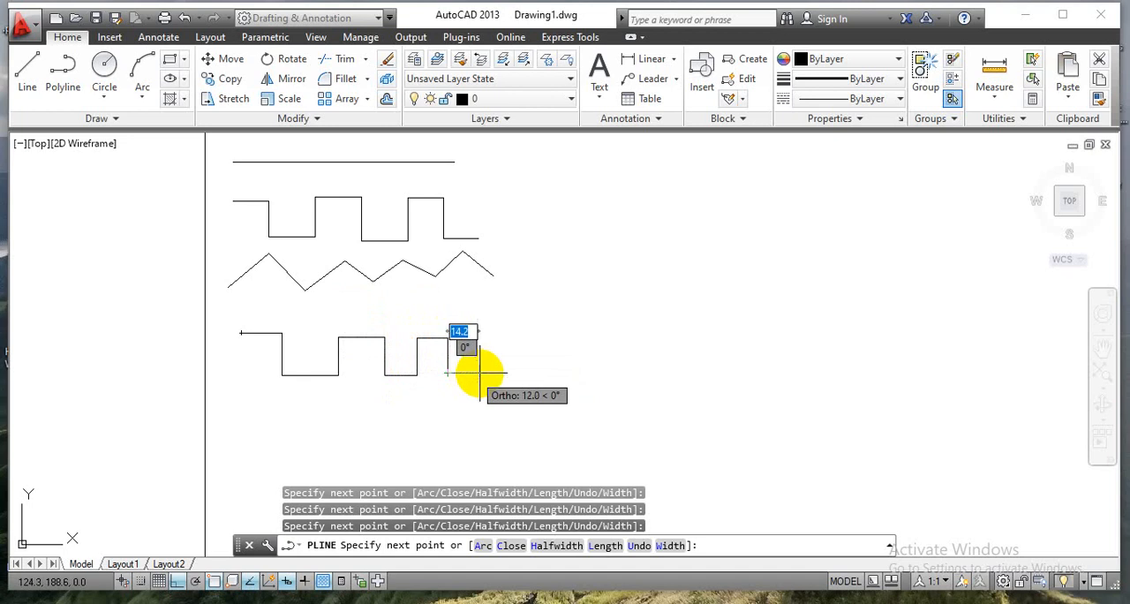
{"action": "left_click", "coordinate": [481, 375]}
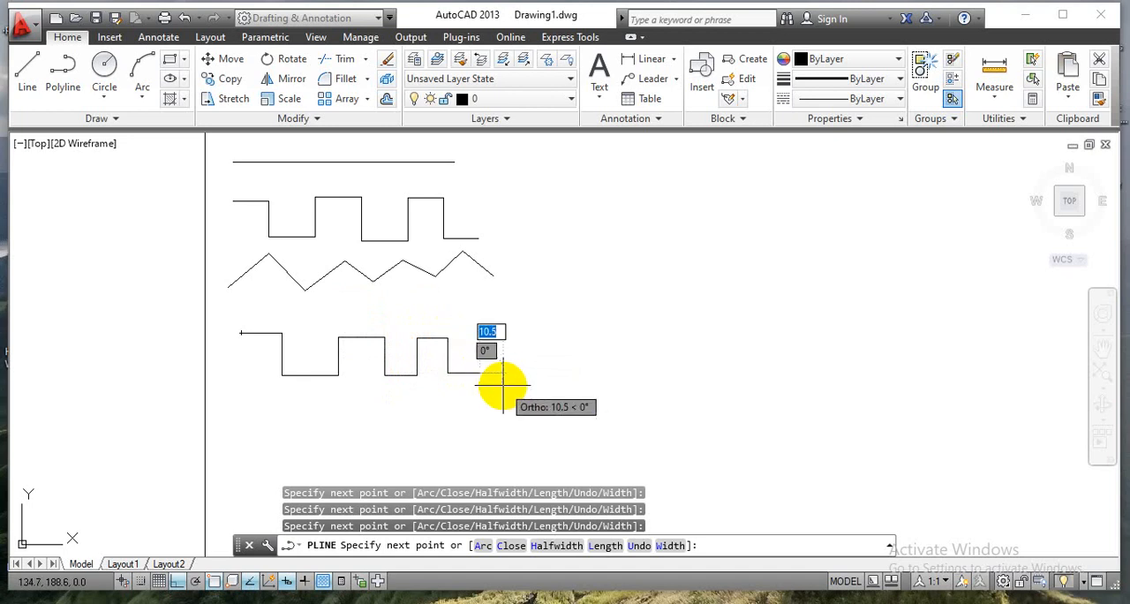
{"action": "key", "text": "Escape"}
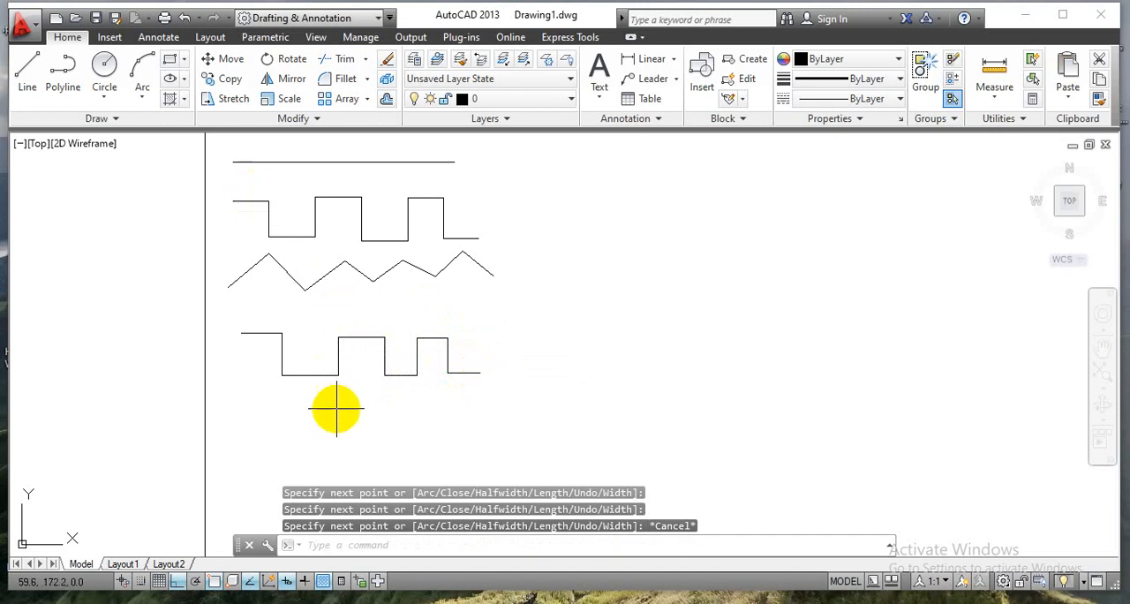
Select the square-wave polyline, then the first segment of the upper square-wave line chain, to compare how each is selected.
{"action": "left_click", "coordinate": [262, 333]}
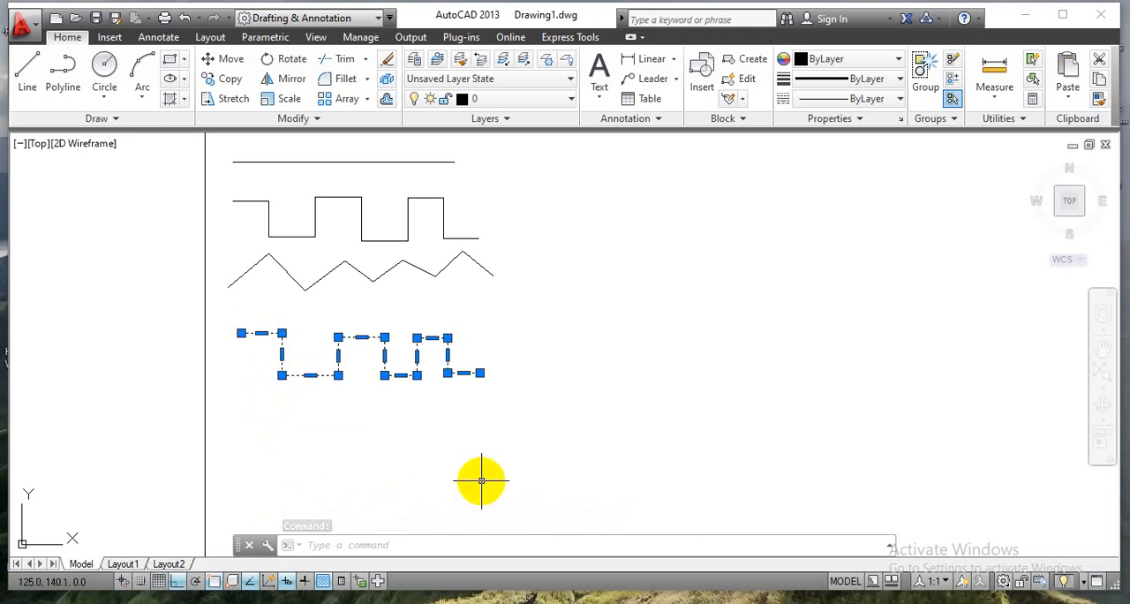
{"action": "key", "text": "Escape"}
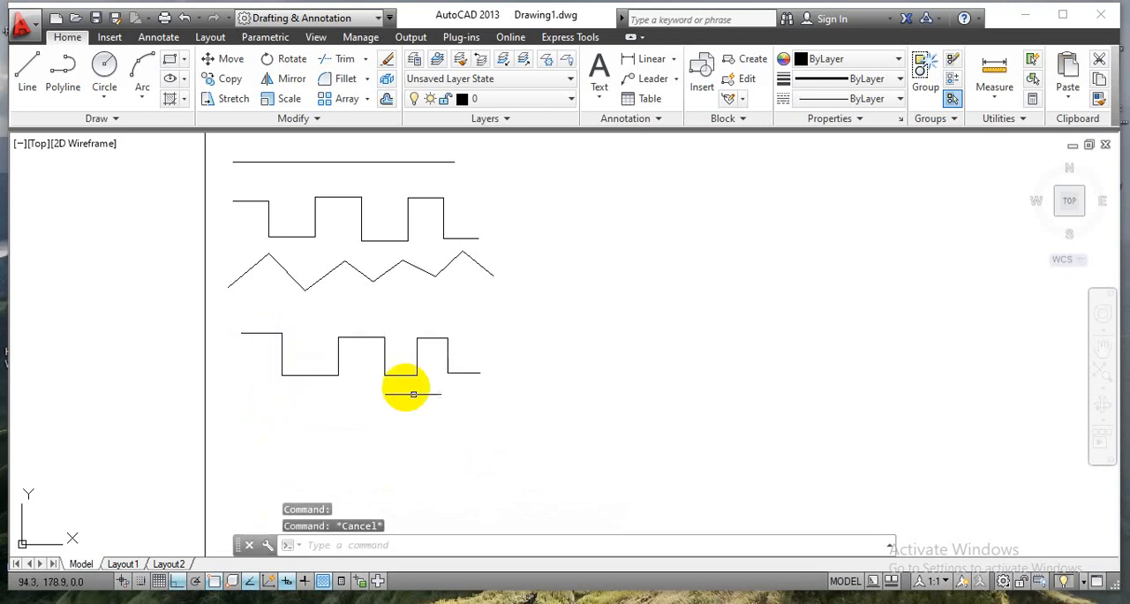
{"action": "left_click", "coordinate": [257, 200]}
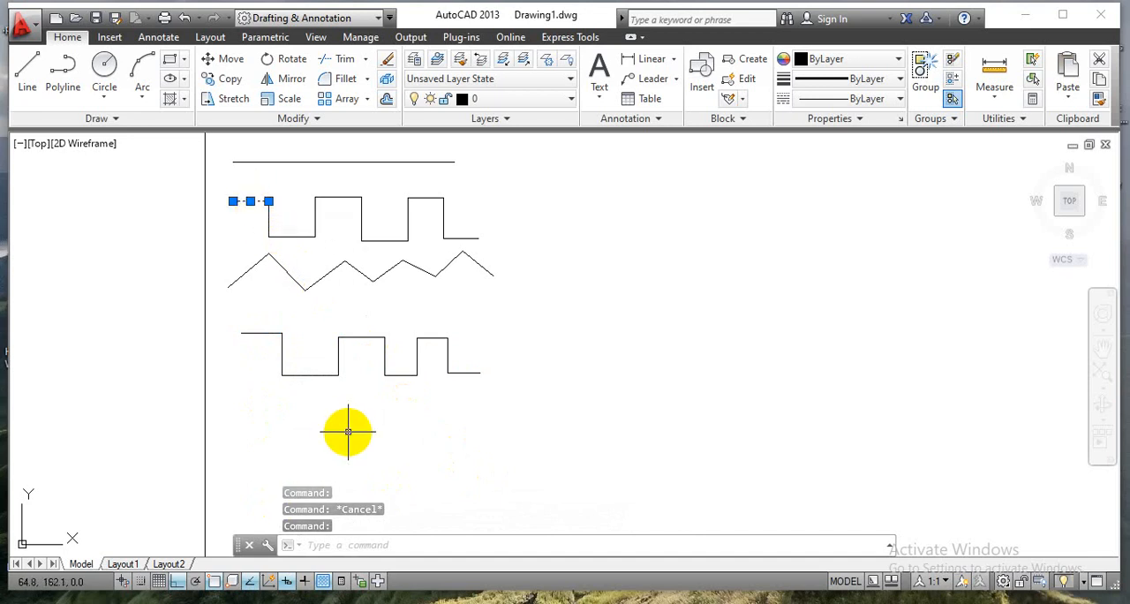
{"action": "key", "text": "Escape"}
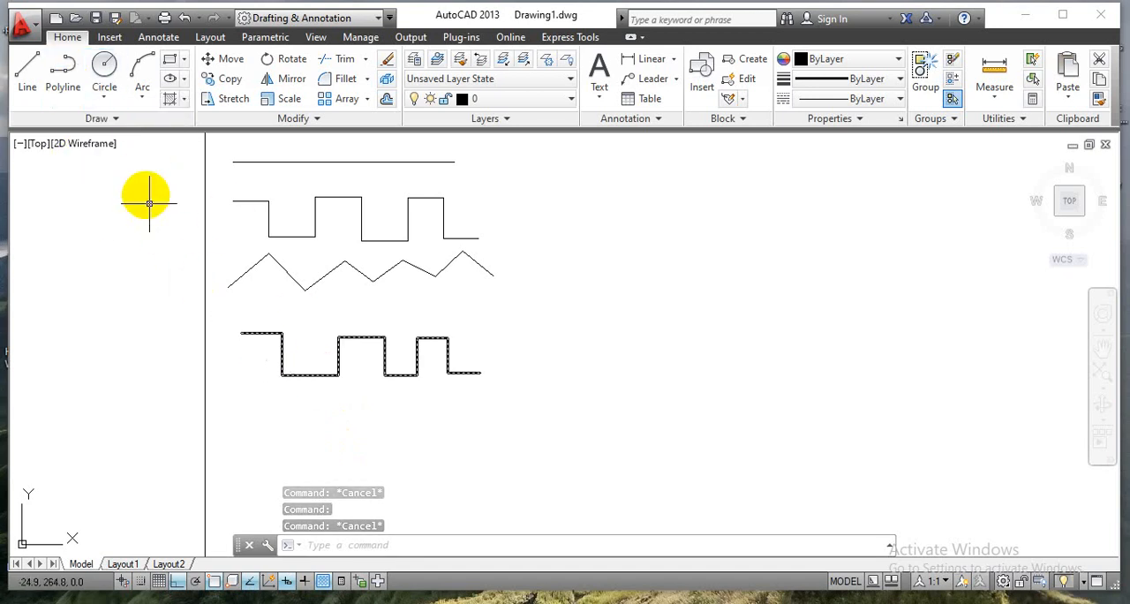
Draw a centre-radius circle of radius 30 mm beside the line chains near the sheet's upper edge, centred at about (195, 266).
{"action": "left_click", "coordinate": [100, 102]}
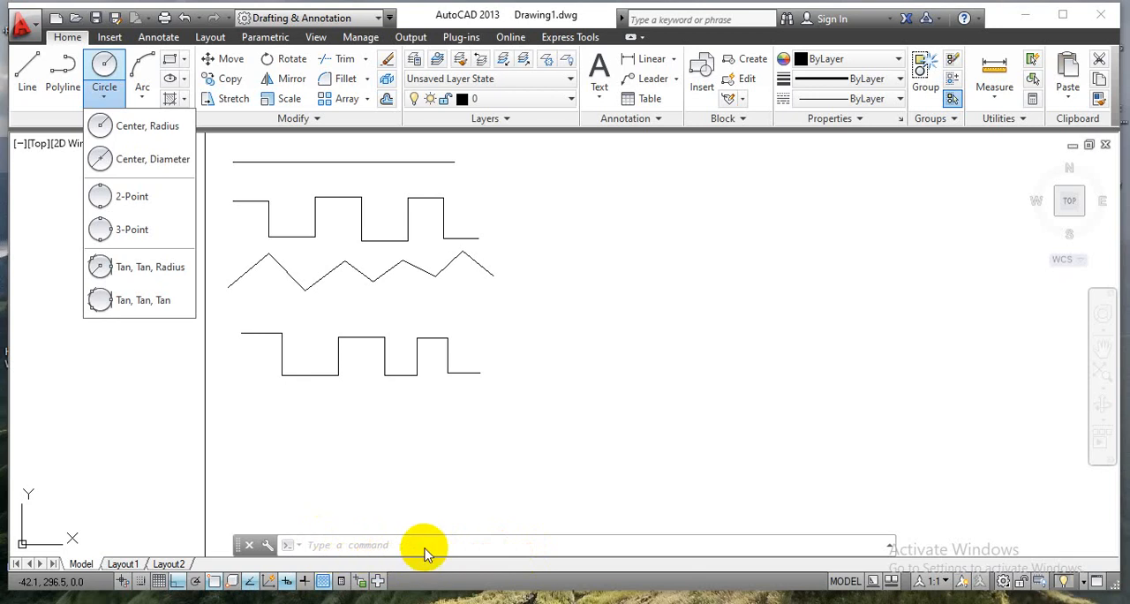
{"action": "left_click", "coordinate": [137, 127]}
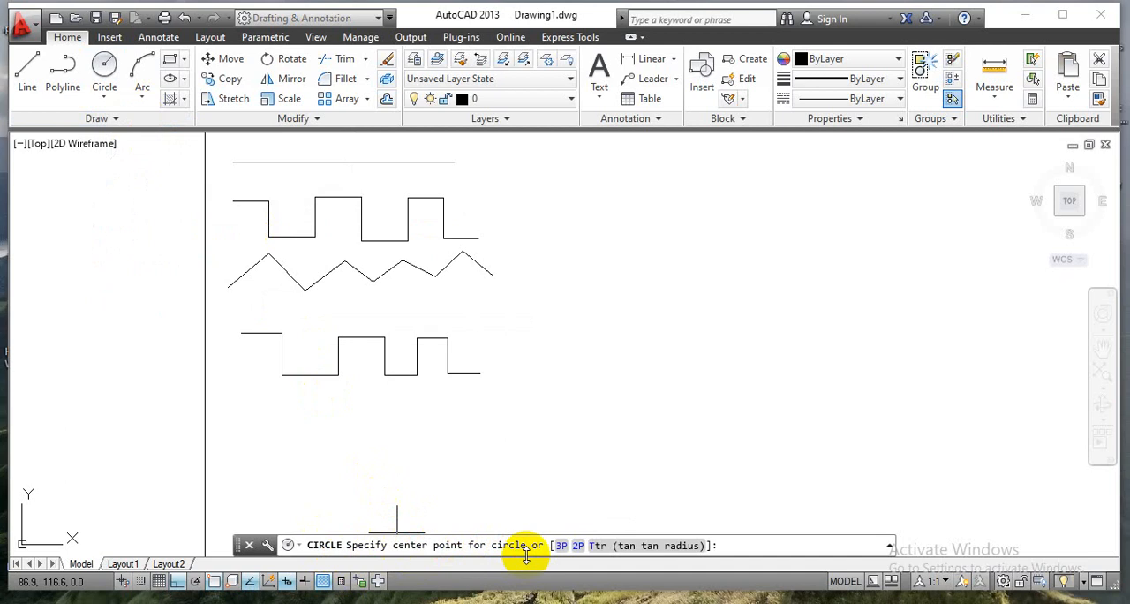
{"action": "scroll", "coordinate": [593, 257], "scroll_direction": "down", "scroll_amount": 2}
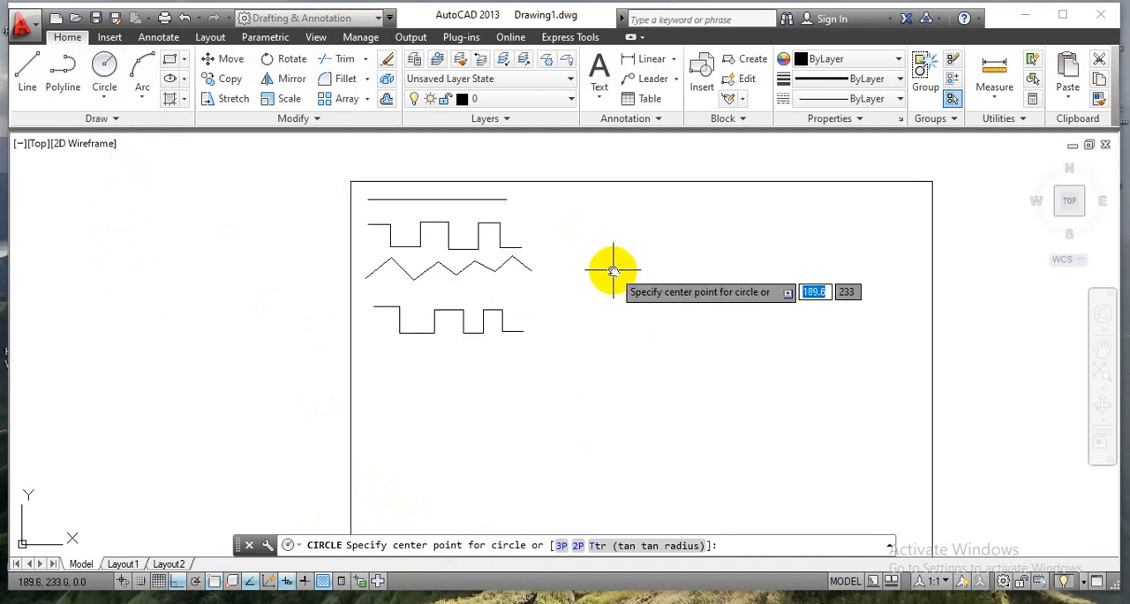
{"action": "mouse_move", "coordinate": [613, 270]}
{"action": "middle_mouse_down"}
{"action": "mouse_move", "coordinate": [571, 386]}
{"action": "mouse_move", "coordinate": [543, 321]}
{"action": "middle_mouse_up"}
{"action": "scroll", "coordinate": [538, 312], "scroll_direction": "up", "scroll_amount": 3}
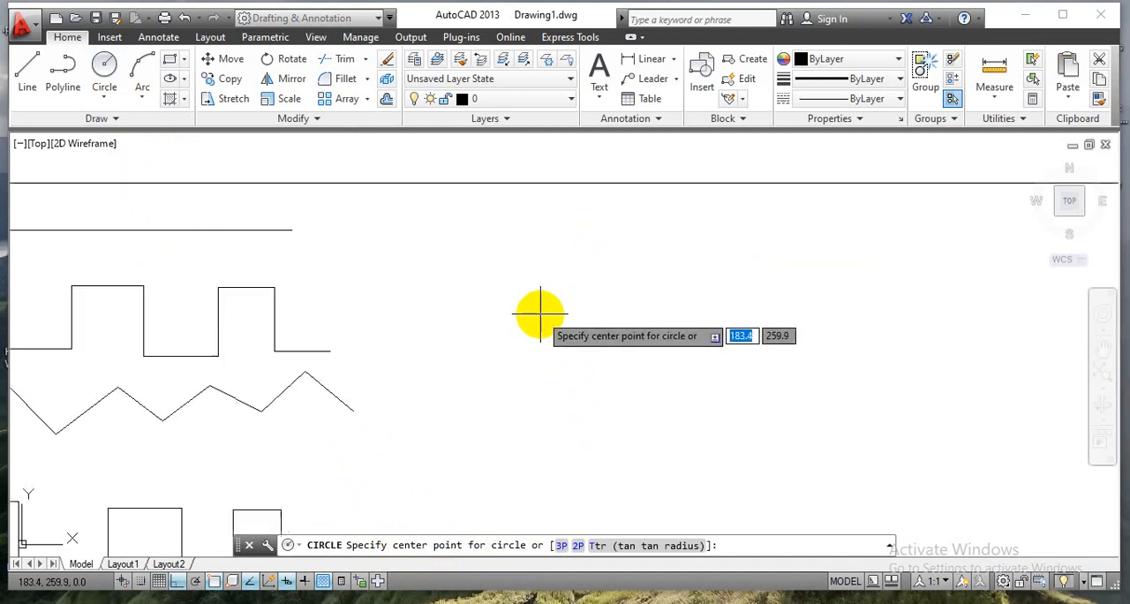
{"action": "left_click", "coordinate": [582, 290]}
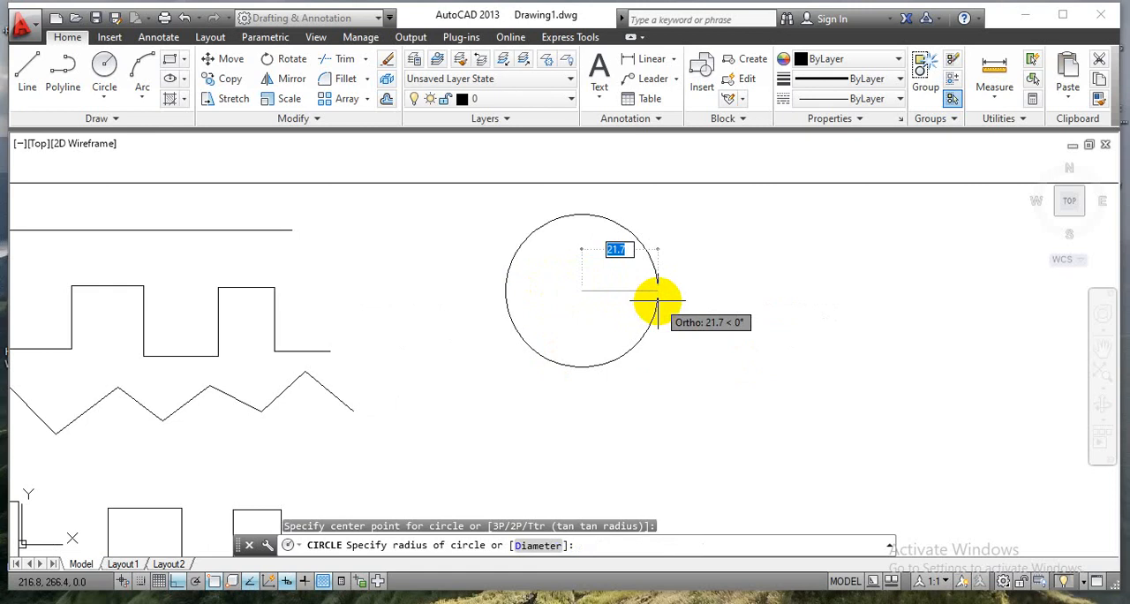
{"action": "type", "text": "30"}
{"action": "key", "text": "Return"}
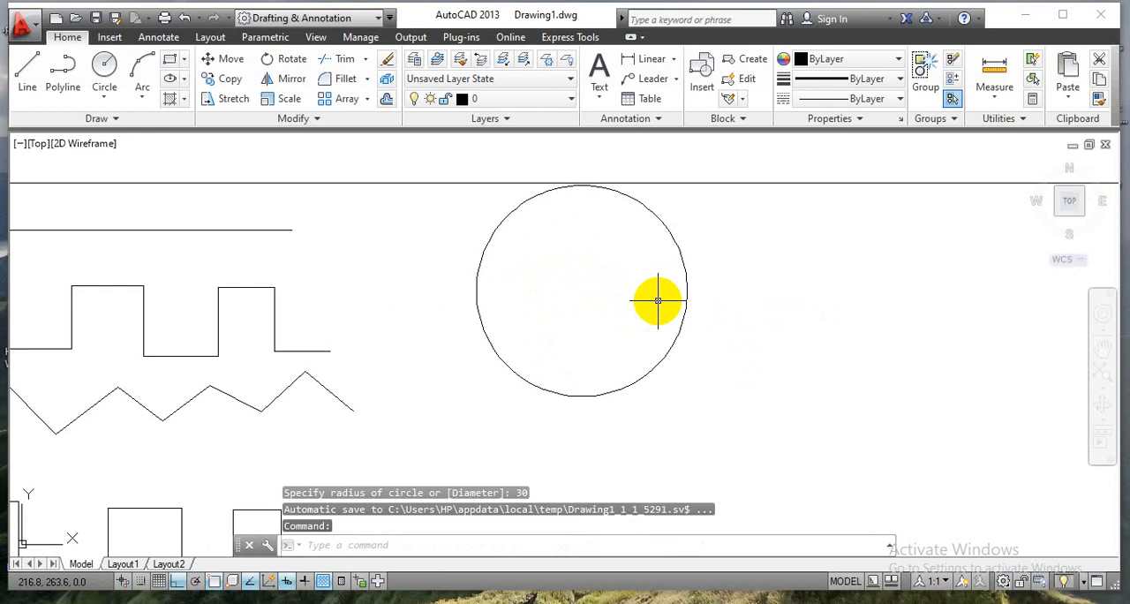
Draw a centre-diameter circle of diameter 30 mm to the right of the first circle, centred at about (271, 263).
{"action": "left_click", "coordinate": [104, 90]}
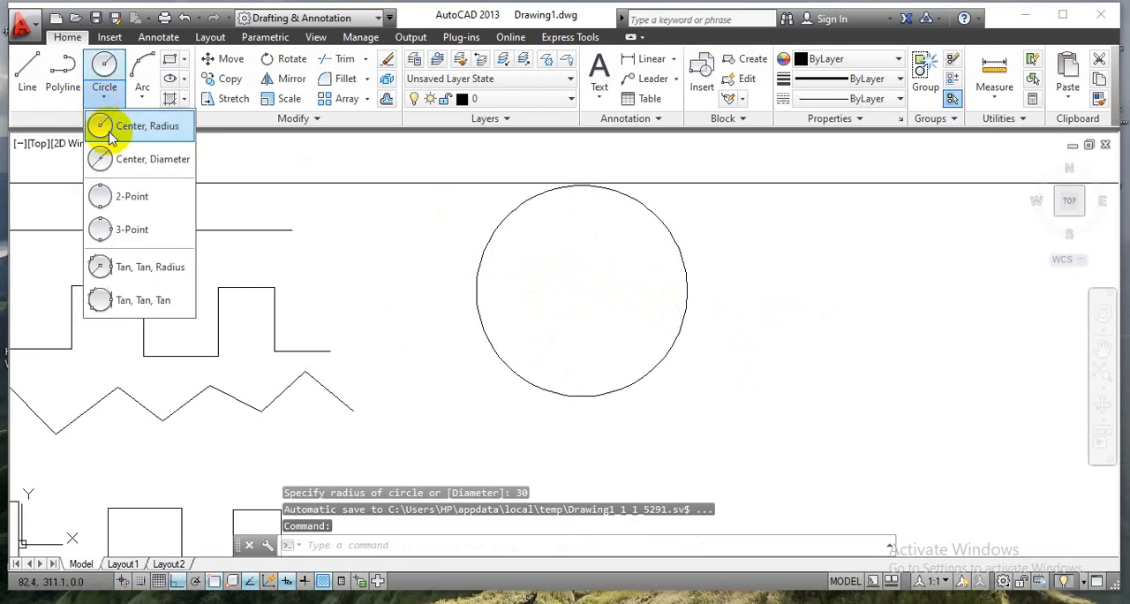
{"action": "left_click", "coordinate": [111, 158]}
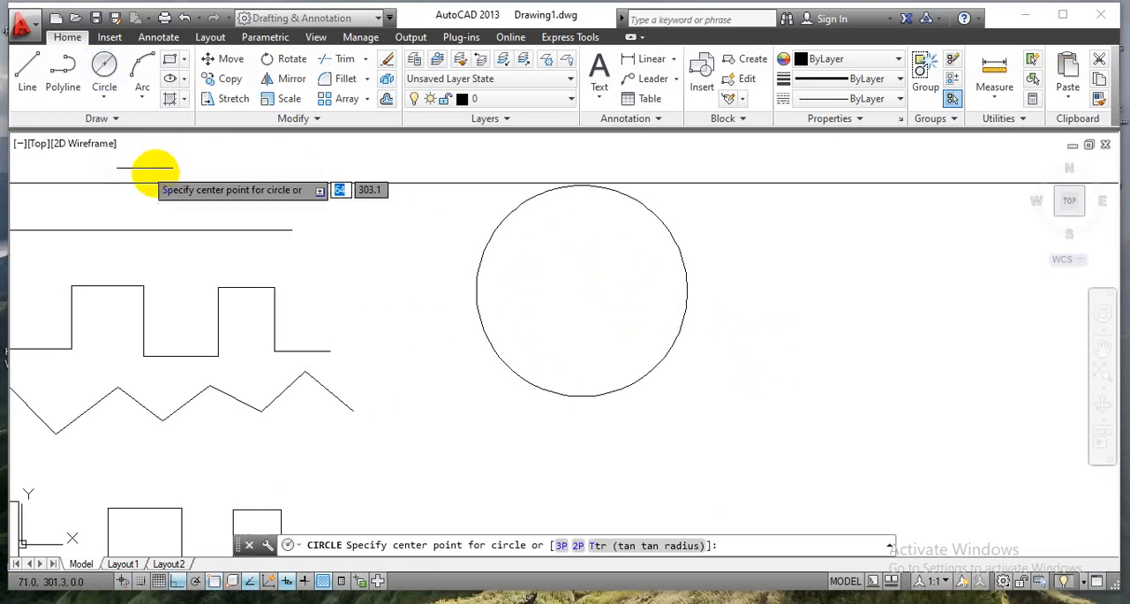
{"action": "left_click", "coordinate": [847, 302]}
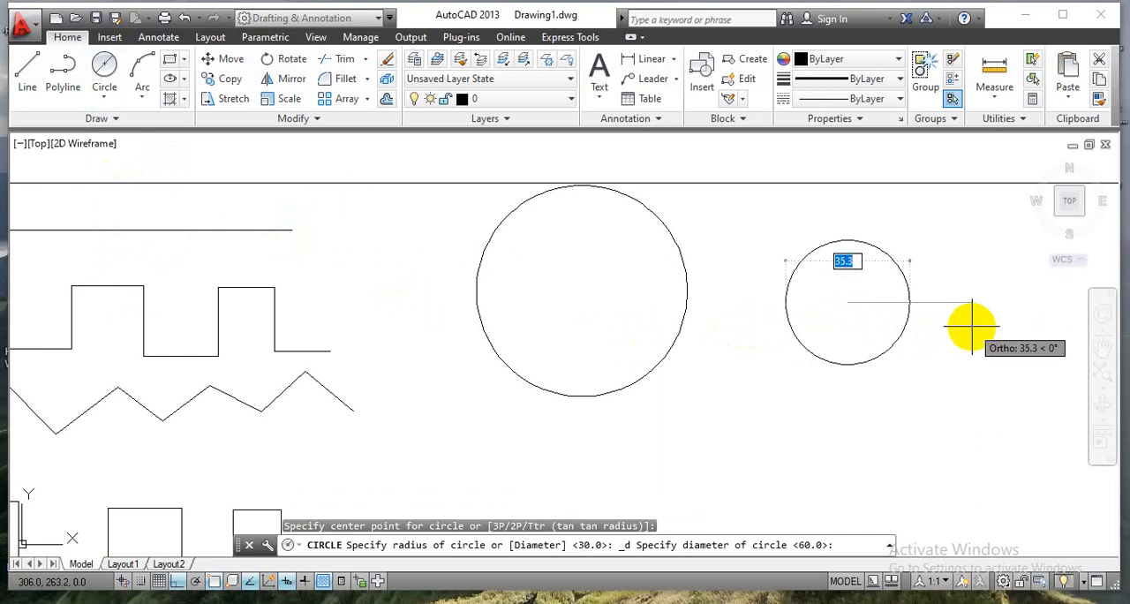
{"action": "type", "text": "30"}
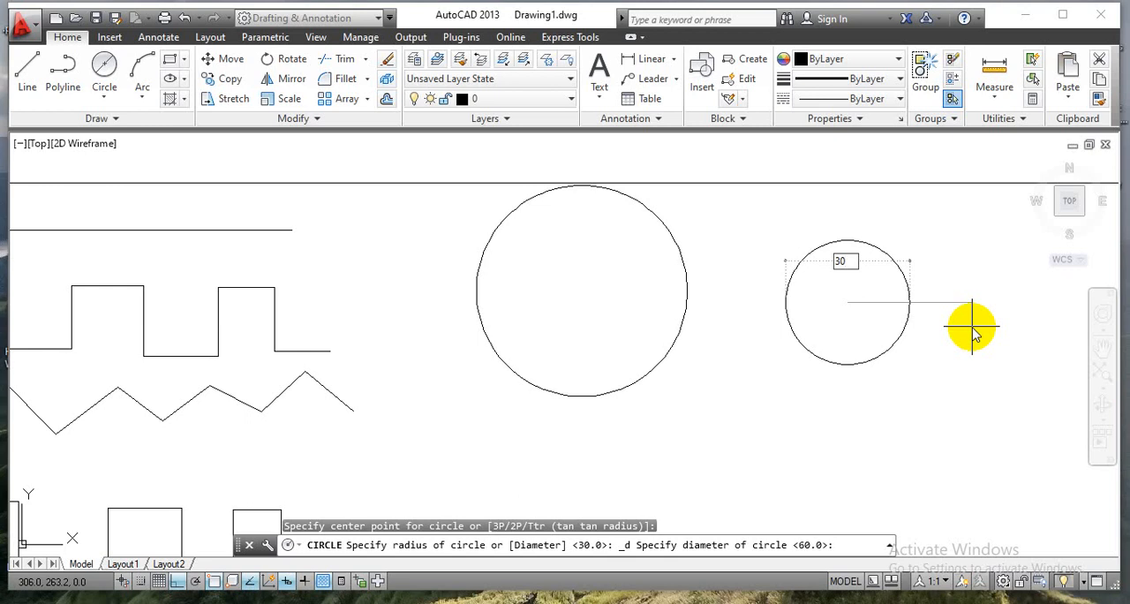
{"action": "key", "text": "Return"}
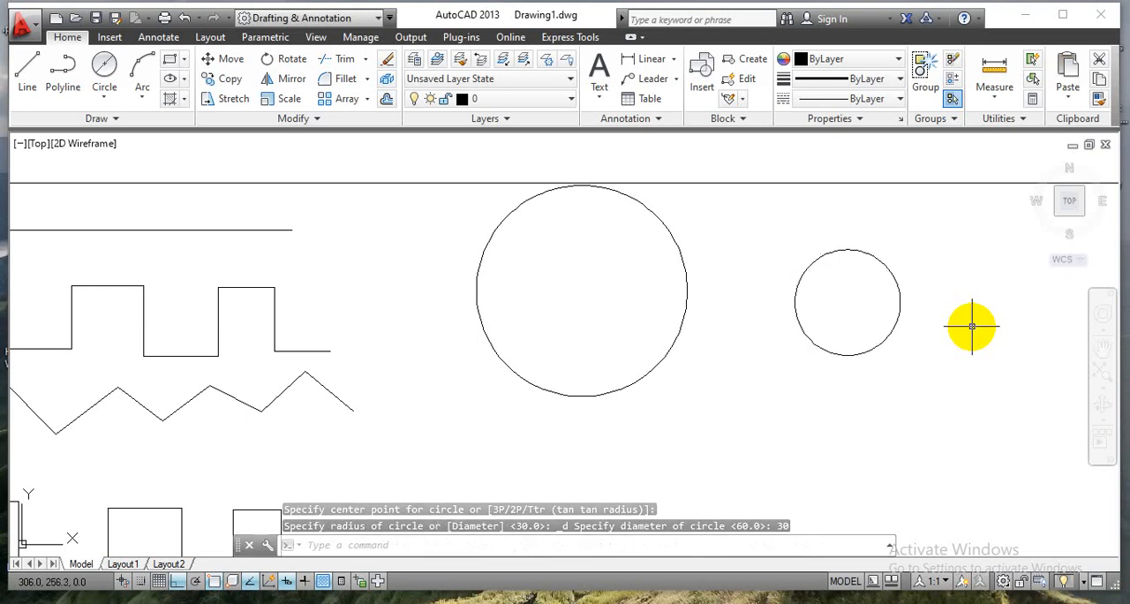
With Ortho mode off, draw a 2-point circle about 64 mm in diameter below the two existing circles.
{"action": "left_click", "coordinate": [103, 99]}
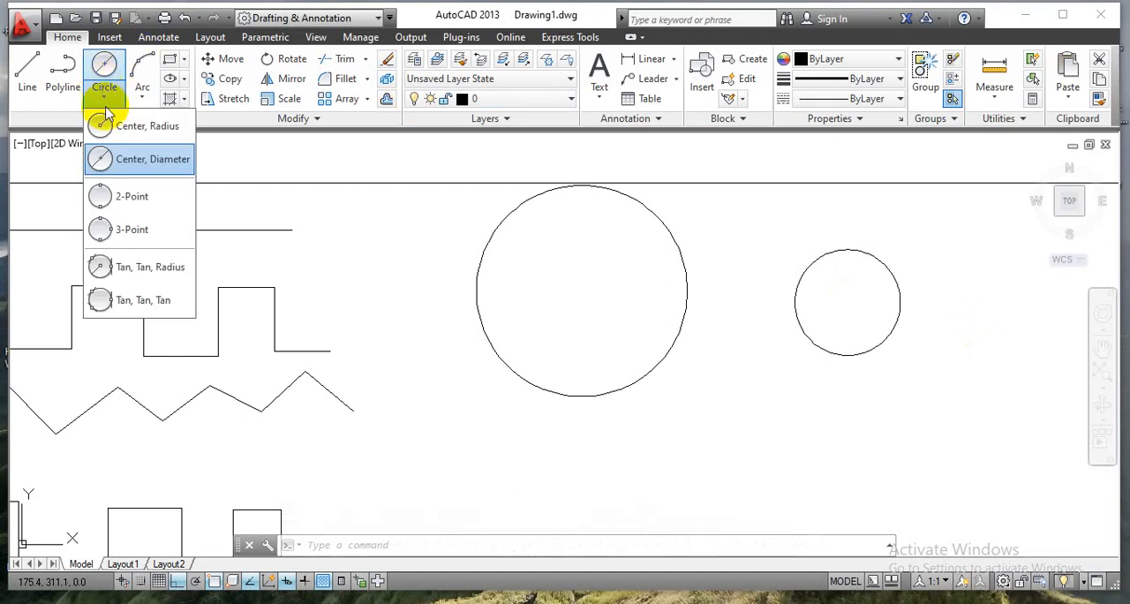
{"action": "left_click", "coordinate": [131, 198]}
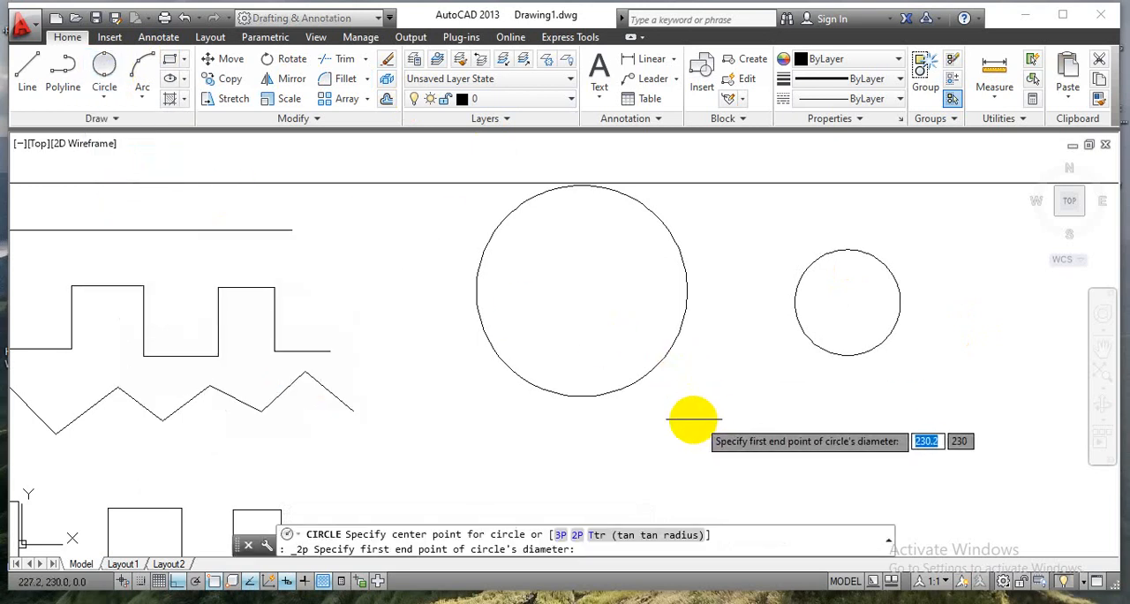
{"action": "scroll", "coordinate": [674, 430], "scroll_direction": "down", "scroll_amount": 4}
{"action": "middle_click_drag", "start_coordinate": [691, 442], "coordinate": [610, 291]}
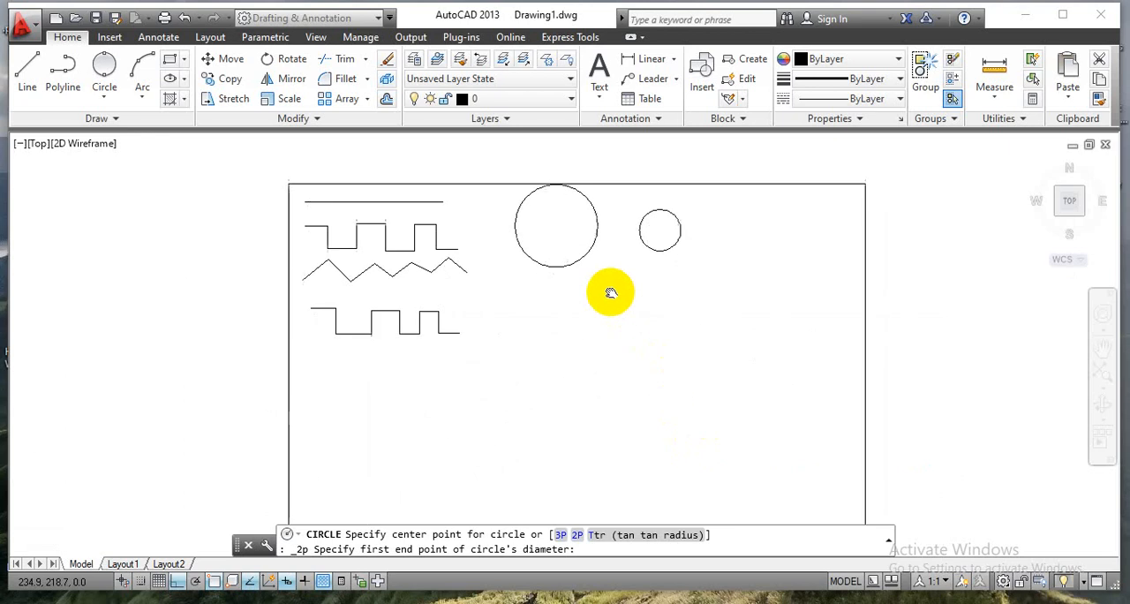
{"action": "left_click", "coordinate": [178, 582]}
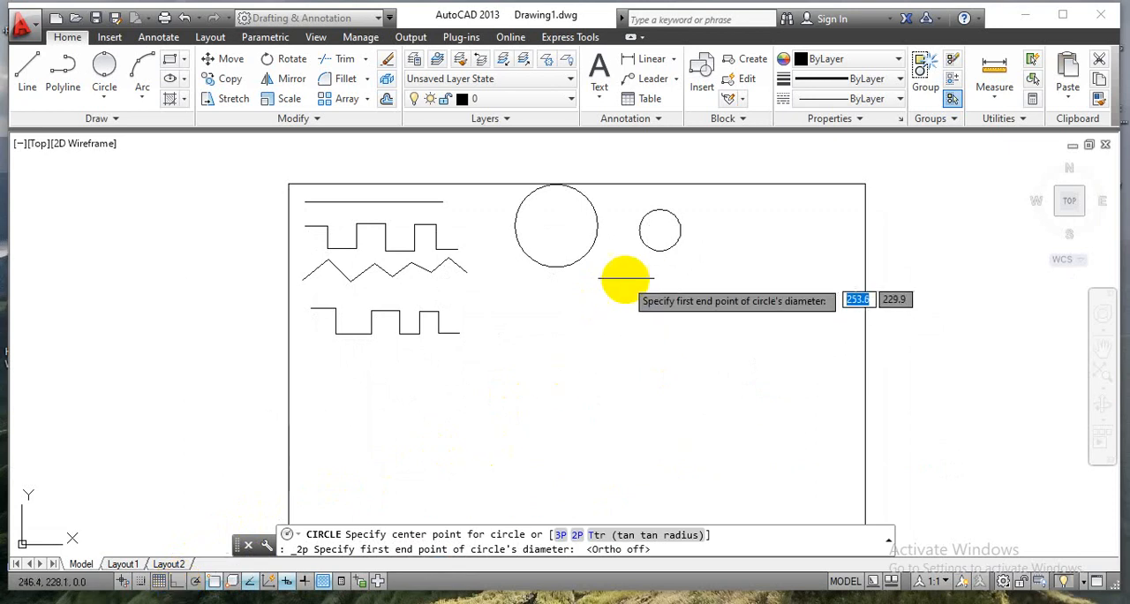
{"action": "left_click", "coordinate": [571, 311]}
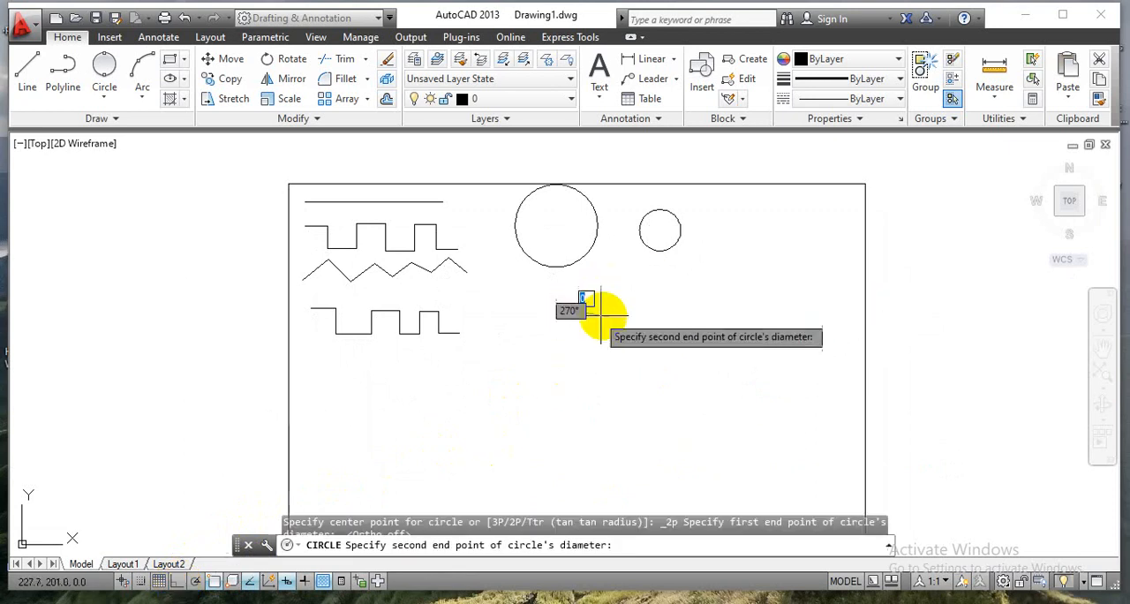
{"action": "left_click", "coordinate": [658, 300]}
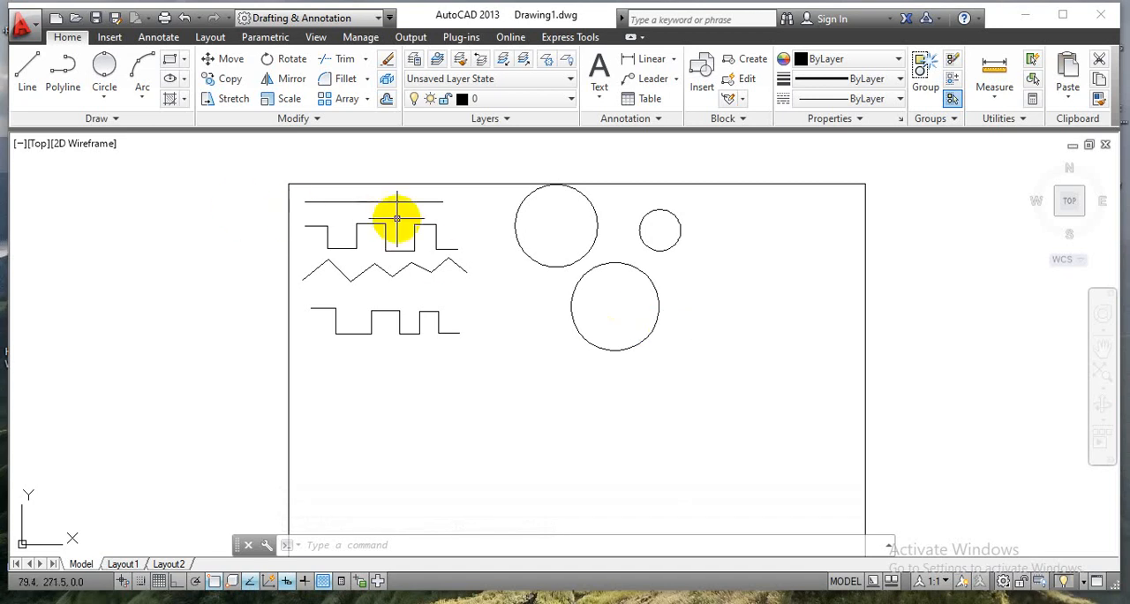
Draw a 3-point circle with a radius of about 34.5 mm to the right of the existing circles, starting at about (299, 234.5).
{"action": "left_click", "coordinate": [104, 99]}
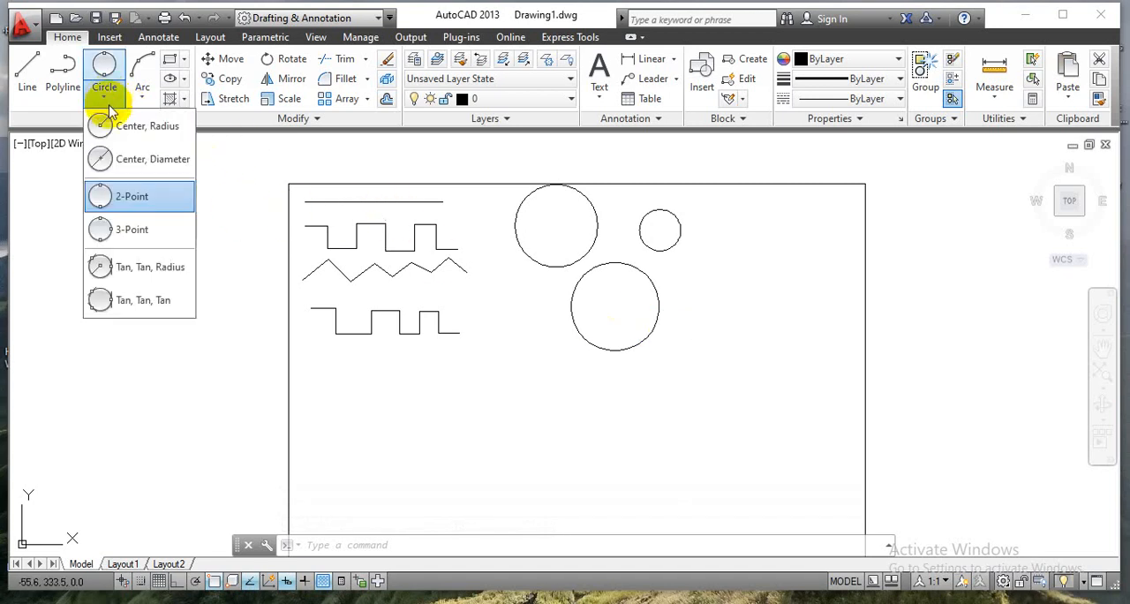
{"action": "left_click", "coordinate": [125, 231]}
{"action": "scroll", "coordinate": [746, 279], "scroll_direction": "up", "scroll_amount": 2}
{"action": "scroll", "coordinate": [746, 279], "scroll_direction": "up", "scroll_amount": 3}
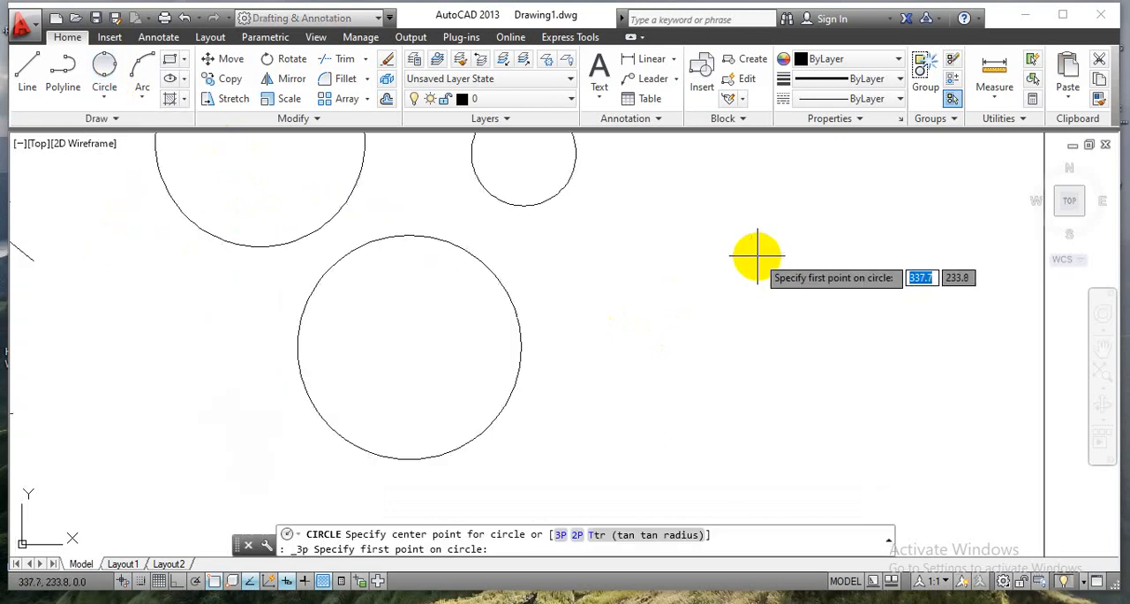
{"action": "left_click", "coordinate": [516, 332]}
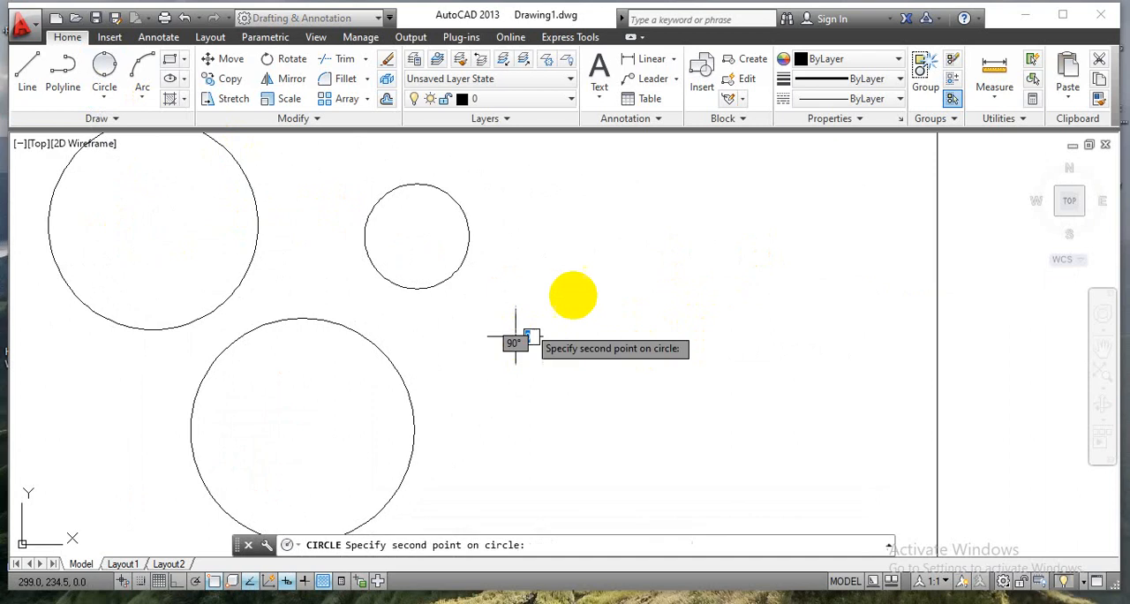
{"action": "left_click", "coordinate": [663, 200]}
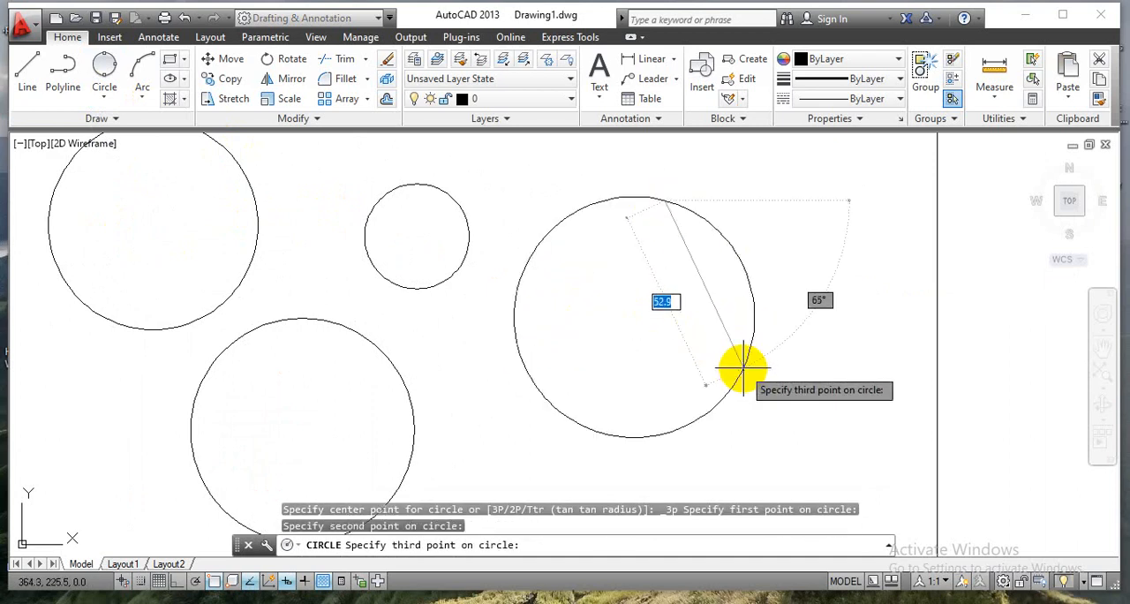
{"action": "left_click", "coordinate": [743, 367]}
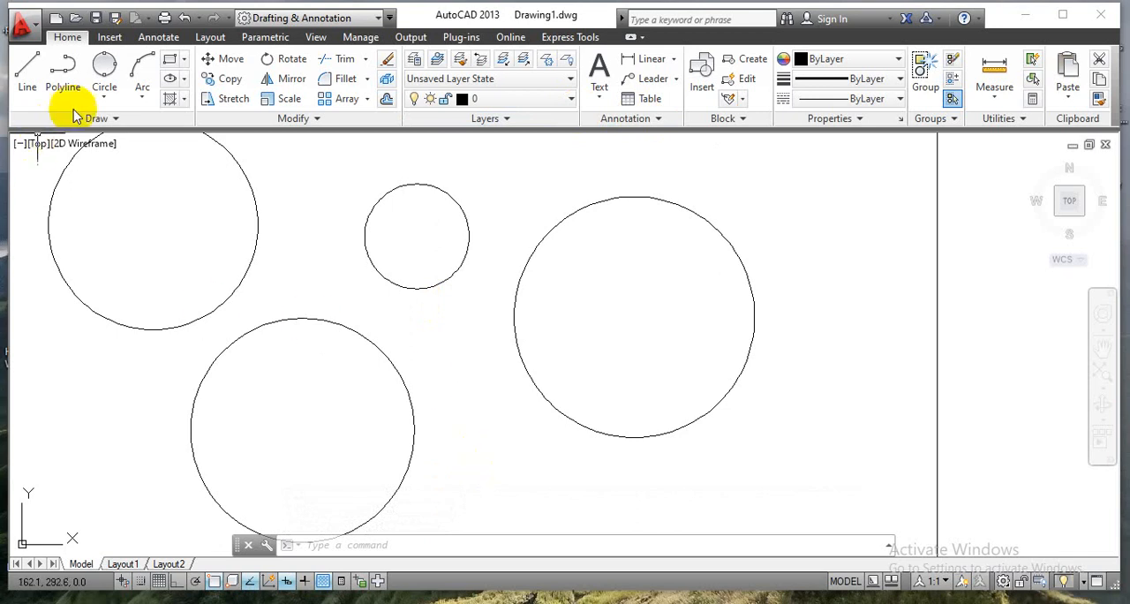
Draw a Tan, Tan, Radius circle of radius 15 mm tangent to the 3-point circle and the 30 mm diameter circle.
{"action": "left_click", "coordinate": [105, 99]}
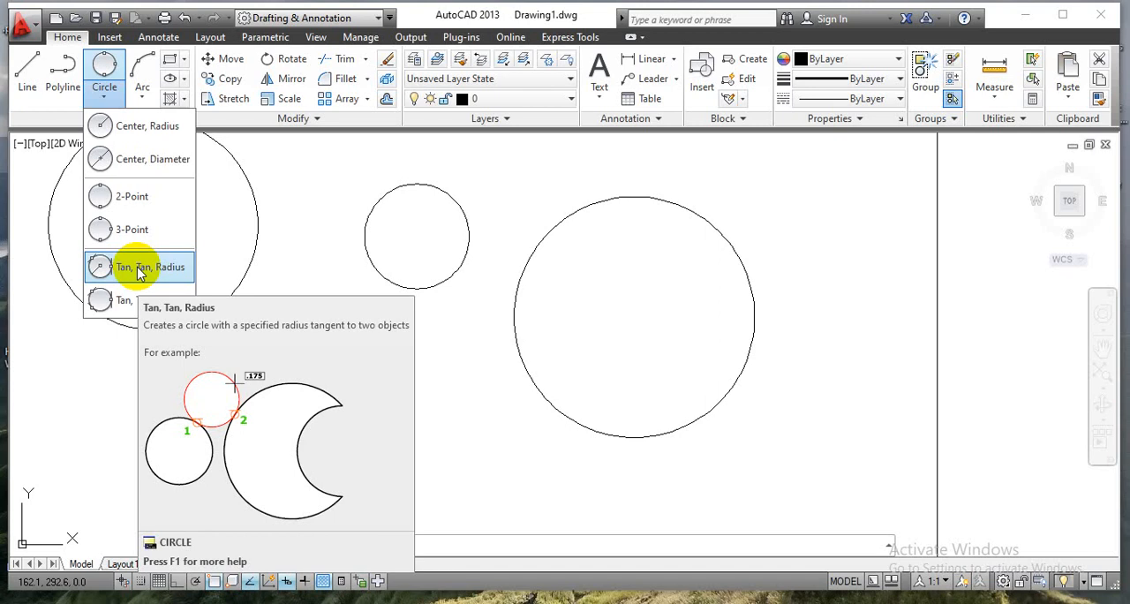
{"action": "left_click", "coordinate": [137, 268]}
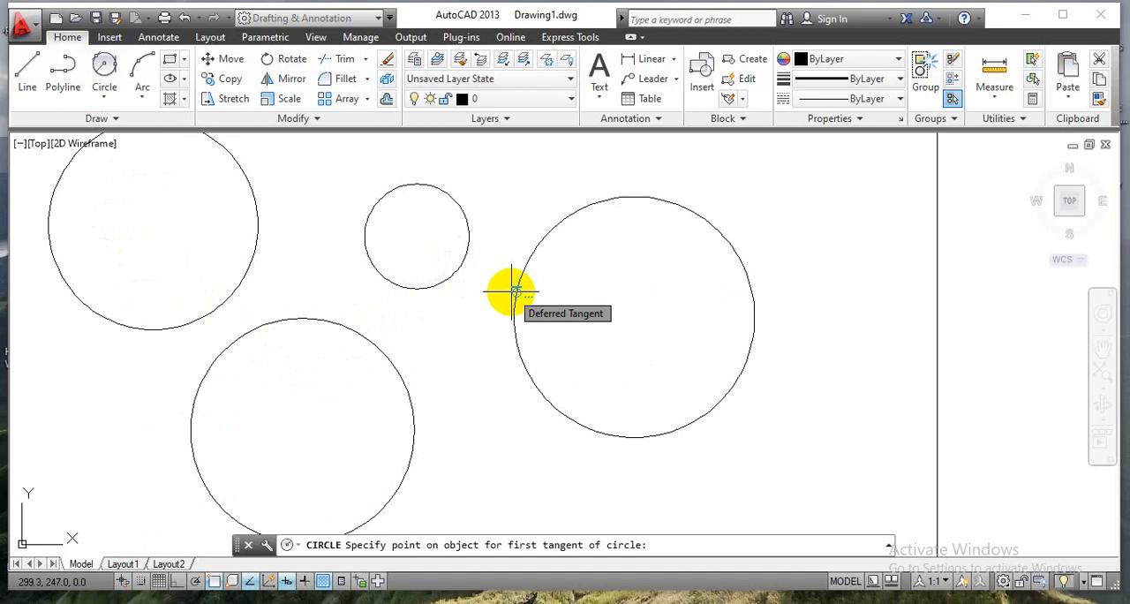
{"action": "left_click", "coordinate": [466, 253]}
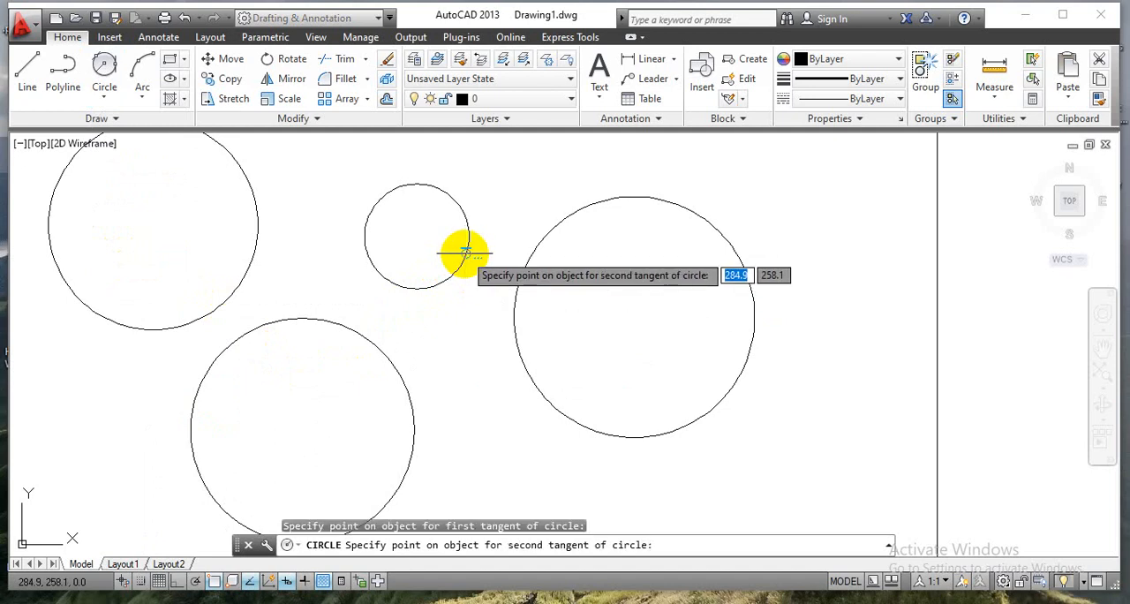
{"action": "left_click", "coordinate": [510, 290]}
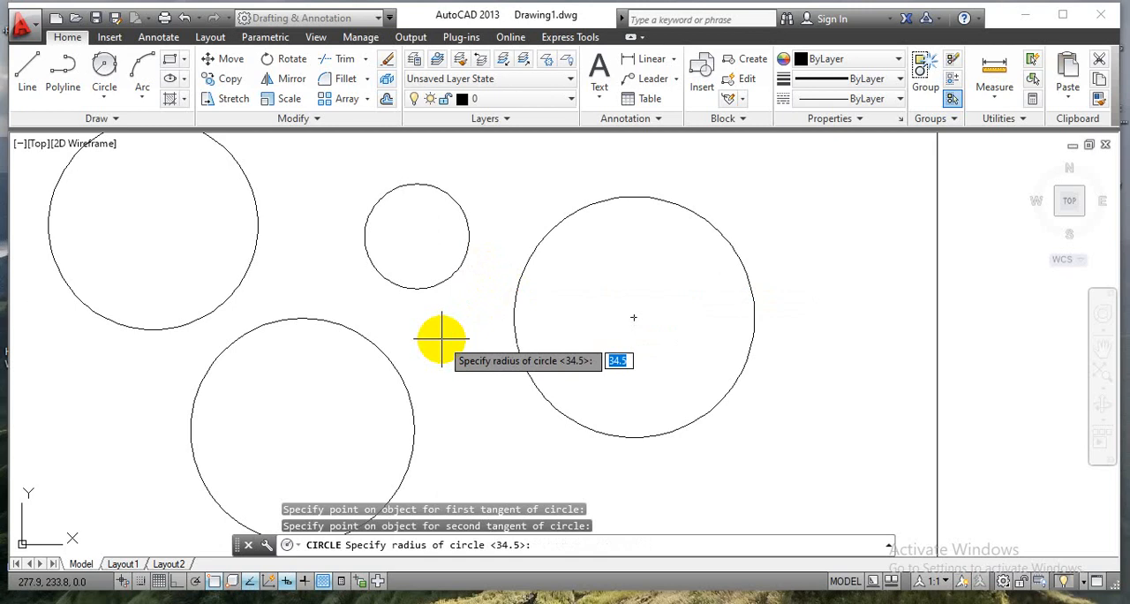
{"action": "type", "text": "15"}
{"action": "key", "text": "Return"}
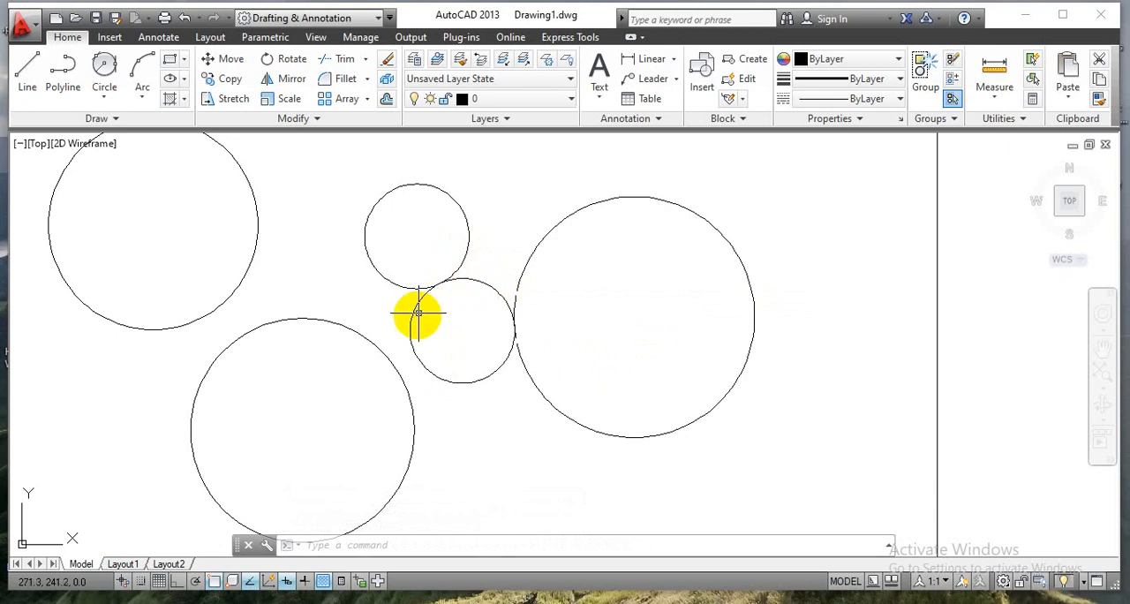
Draw a Tan, Tan, Tan circle touching the 30 mm radius circle, the 2-point circle and the 30 mm diameter circle.
{"action": "left_click", "coordinate": [253, 197]}
{"action": "left_click", "coordinate": [109, 101]}
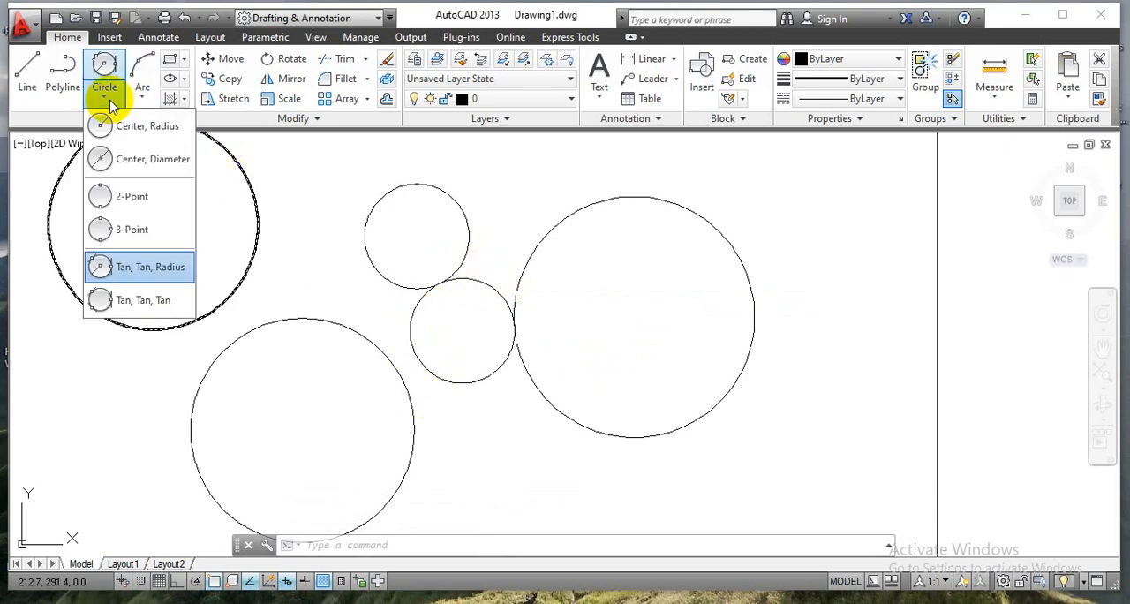
{"action": "left_click", "coordinate": [143, 301]}
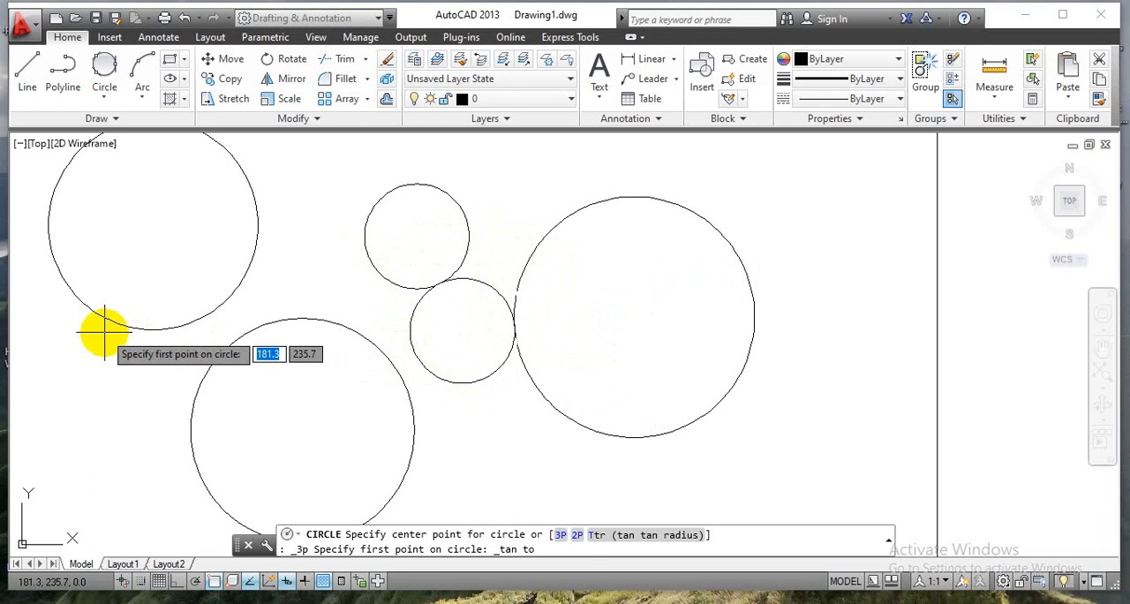
{"action": "left_click", "coordinate": [257, 237]}
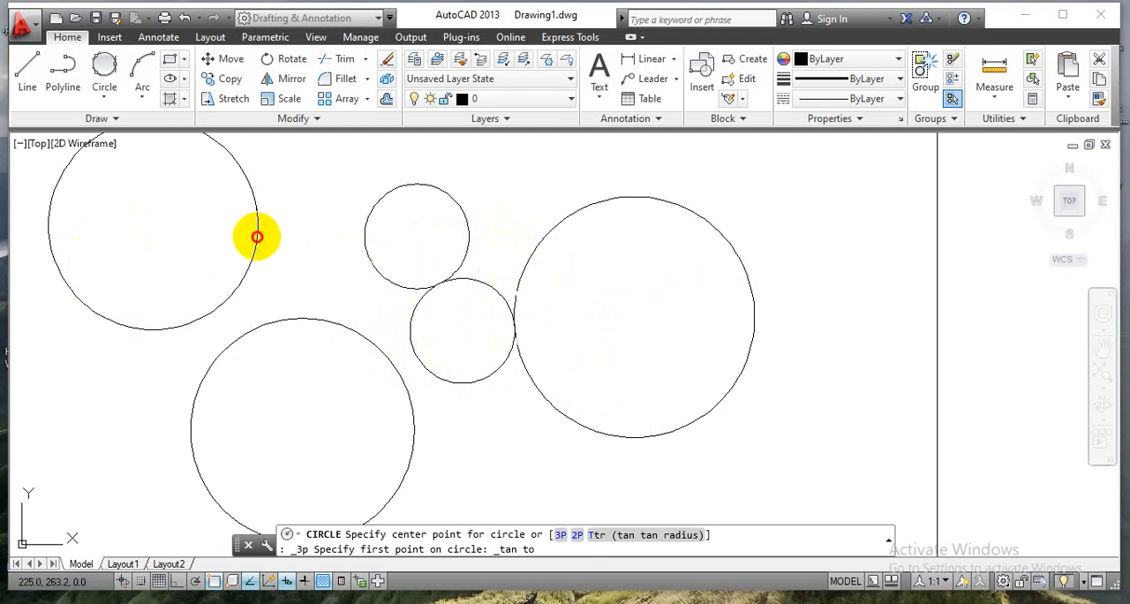
{"action": "left_click", "coordinate": [303, 315]}
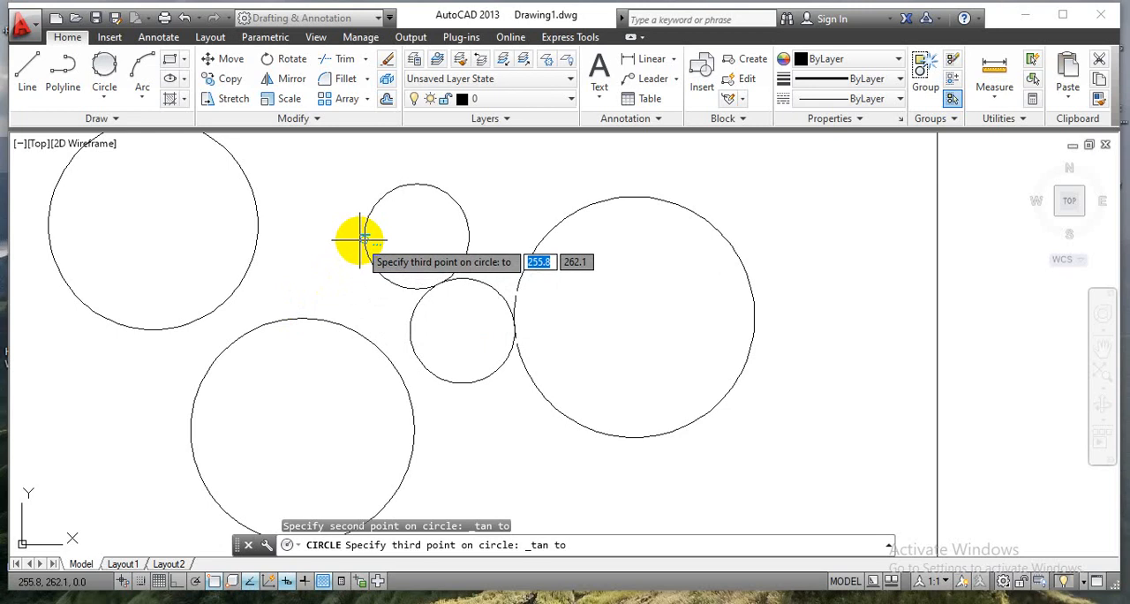
{"action": "left_click", "coordinate": [361, 239]}
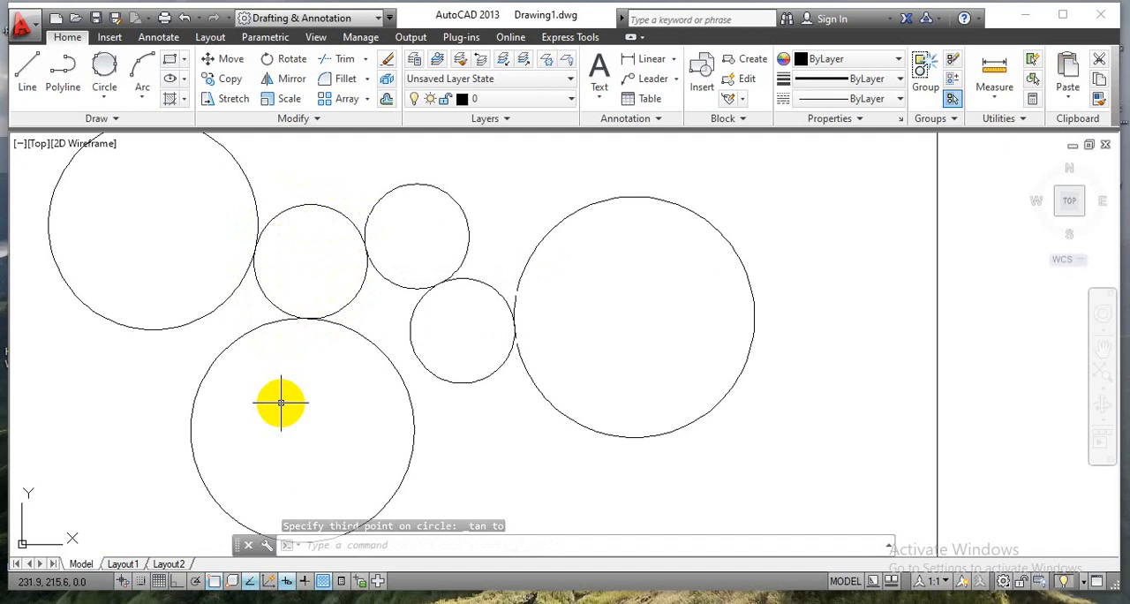
Draw a 3-point arc below the lower square wave, with its second point 50 mm from the start at 30° and its end point at distance 120 mm.
{"action": "scroll", "coordinate": [534, 401], "scroll_direction": "down", "scroll_amount": 2}
{"action": "scroll", "coordinate": [534, 402], "scroll_direction": "down", "scroll_amount": 2}
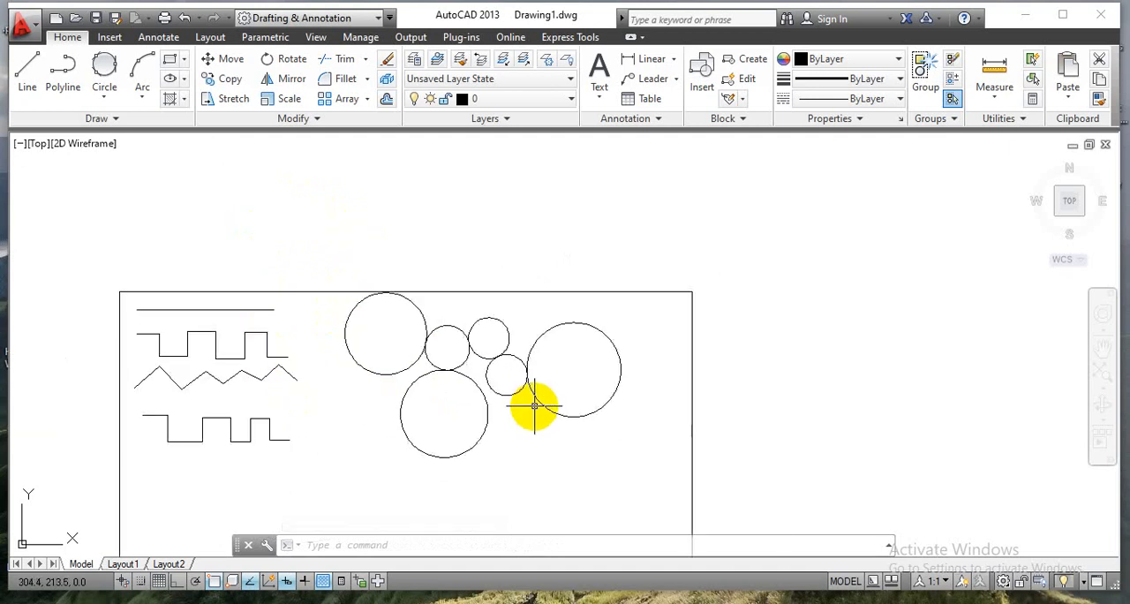
{"action": "middle_click_drag", "start_coordinate": [525, 471], "coordinate": [457, 366]}
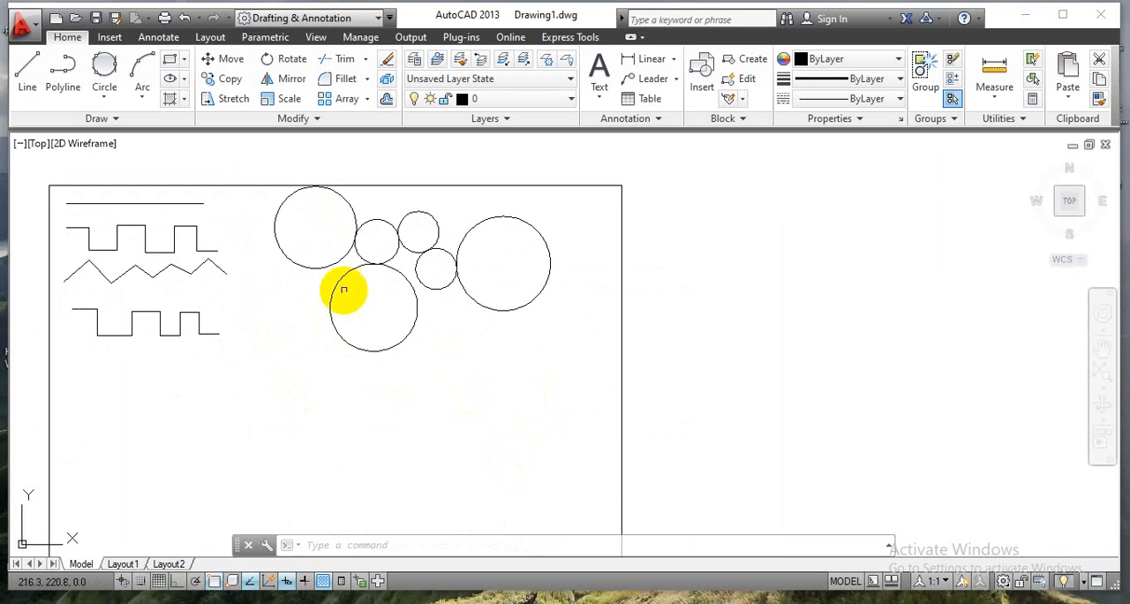
{"action": "middle_click_drag", "start_coordinate": [512, 422], "coordinate": [616, 374]}
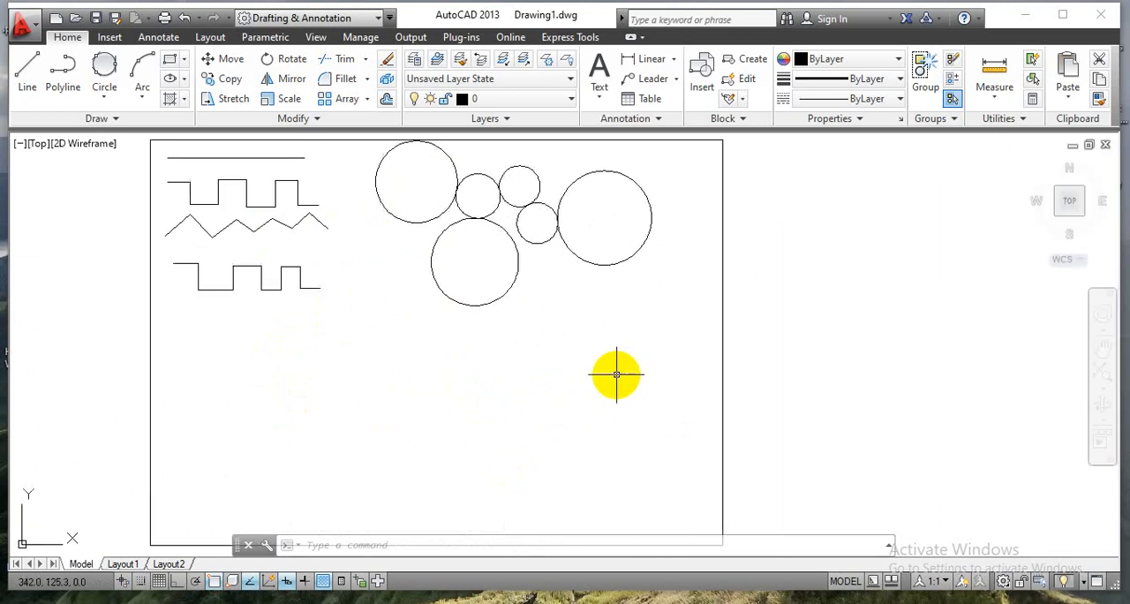
{"action": "left_click", "coordinate": [144, 97]}
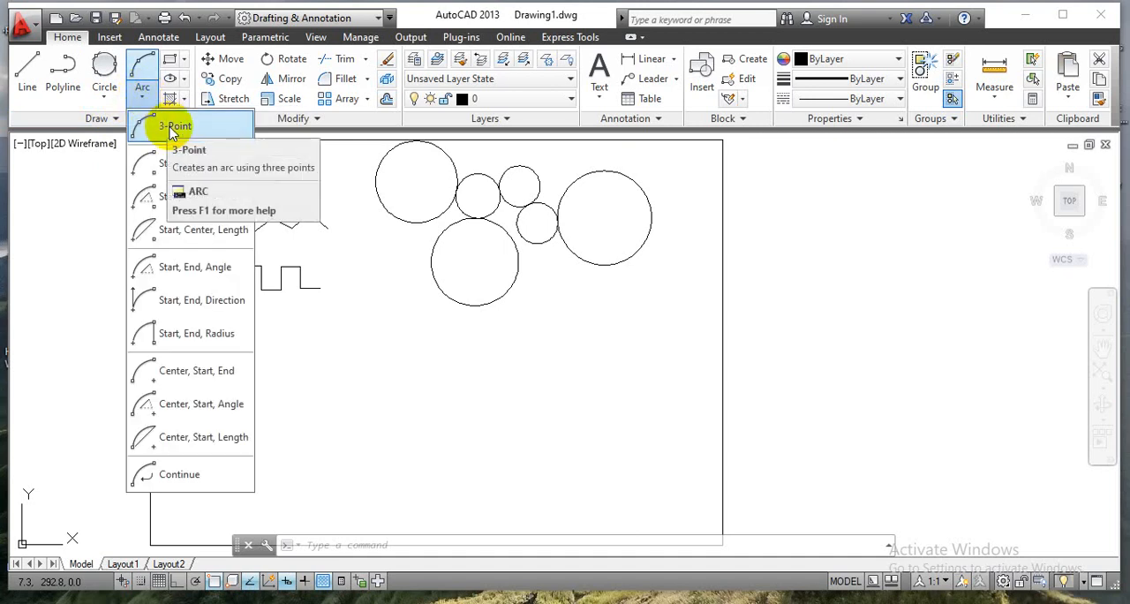
{"action": "left_click", "coordinate": [174, 129]}
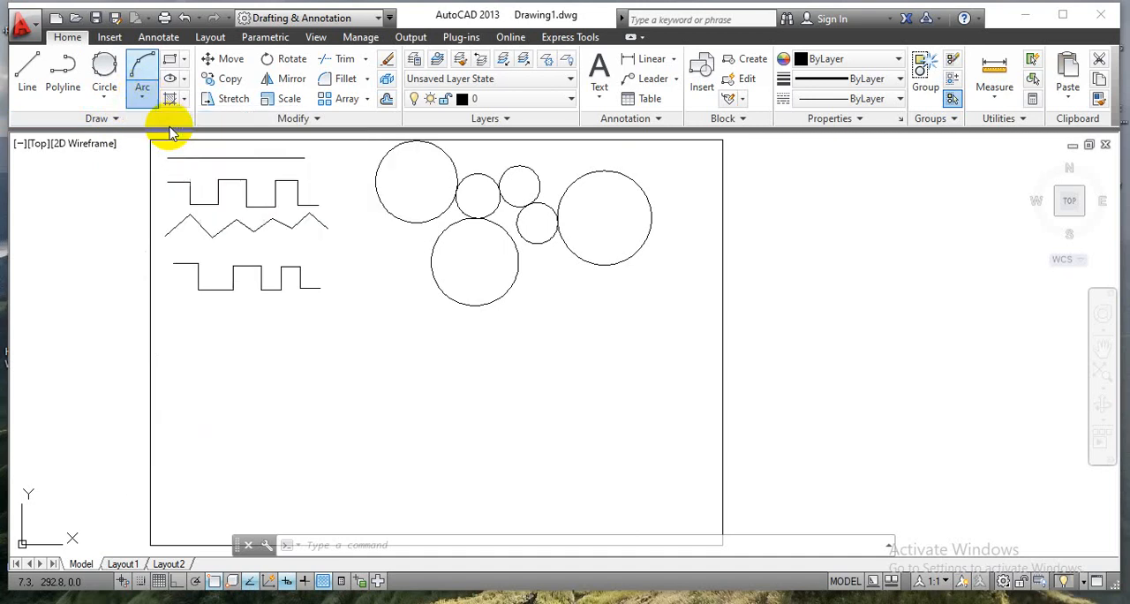
{"action": "left_click", "coordinate": [179, 371]}
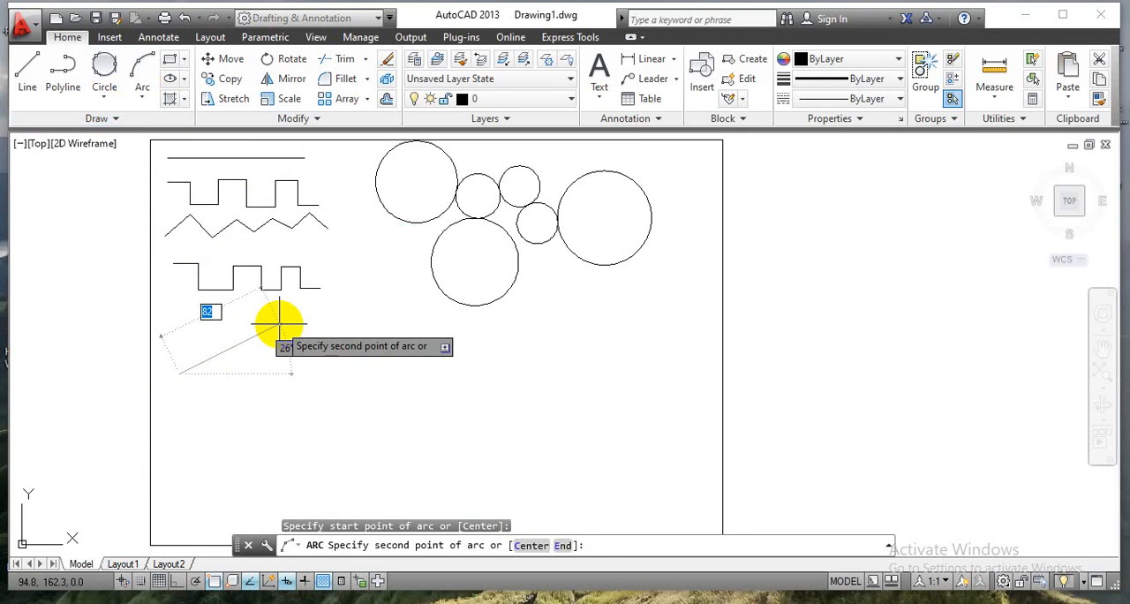
{"action": "key", "text": "Tab"}
{"action": "key", "text": "Tab"}
{"action": "type", "text": "50"}
{"action": "key", "text": "Tab"}
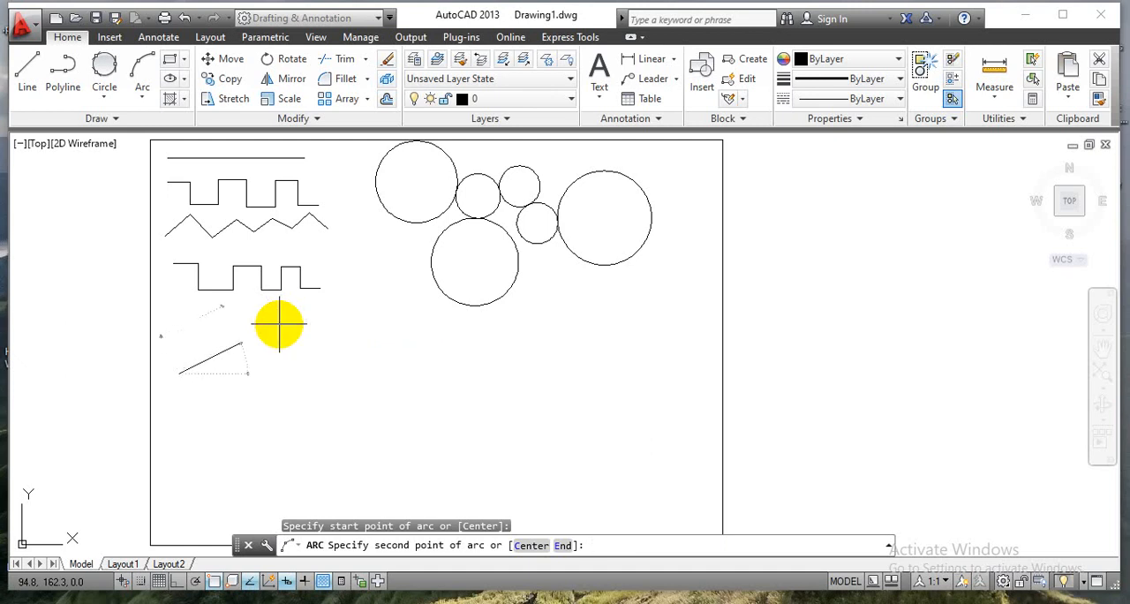
{"action": "type", "text": "30"}
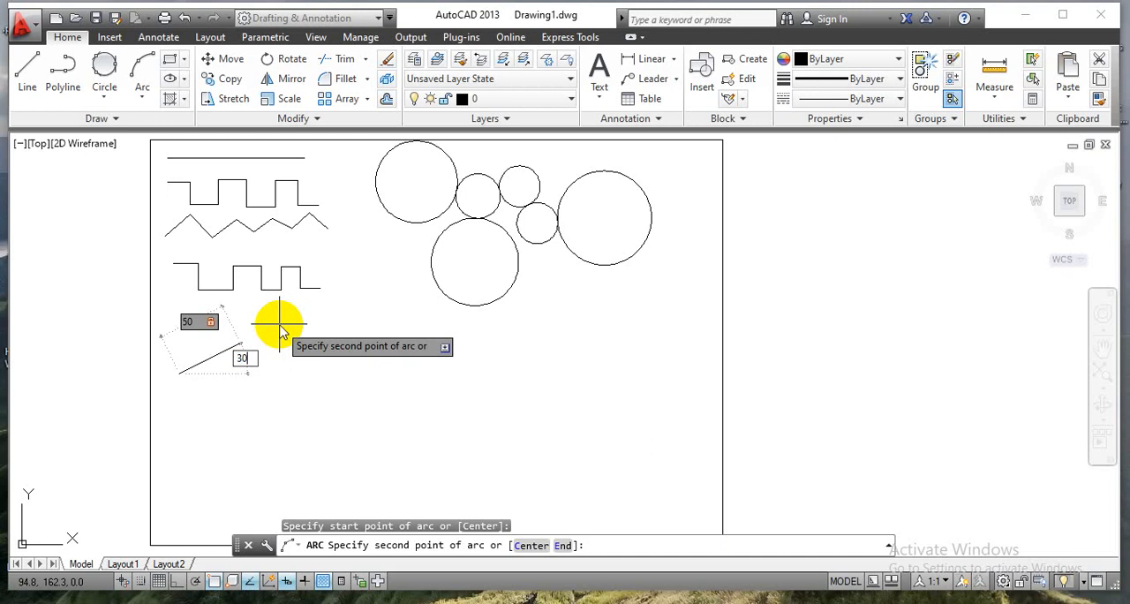
{"action": "key", "text": "Return"}
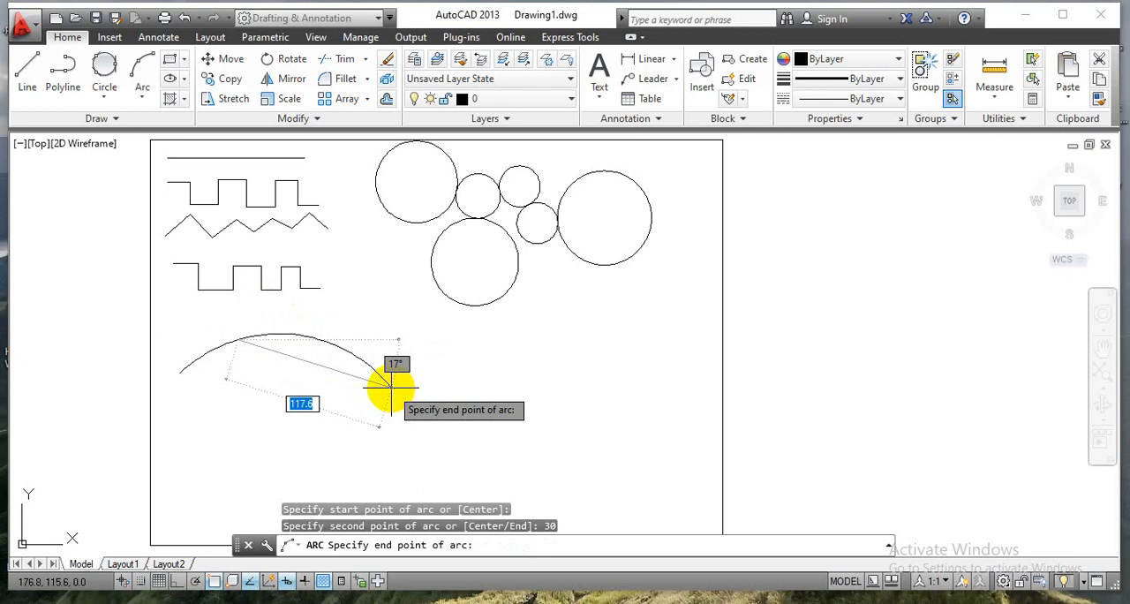
{"action": "type", "text": "120"}
{"action": "key", "text": "Return"}
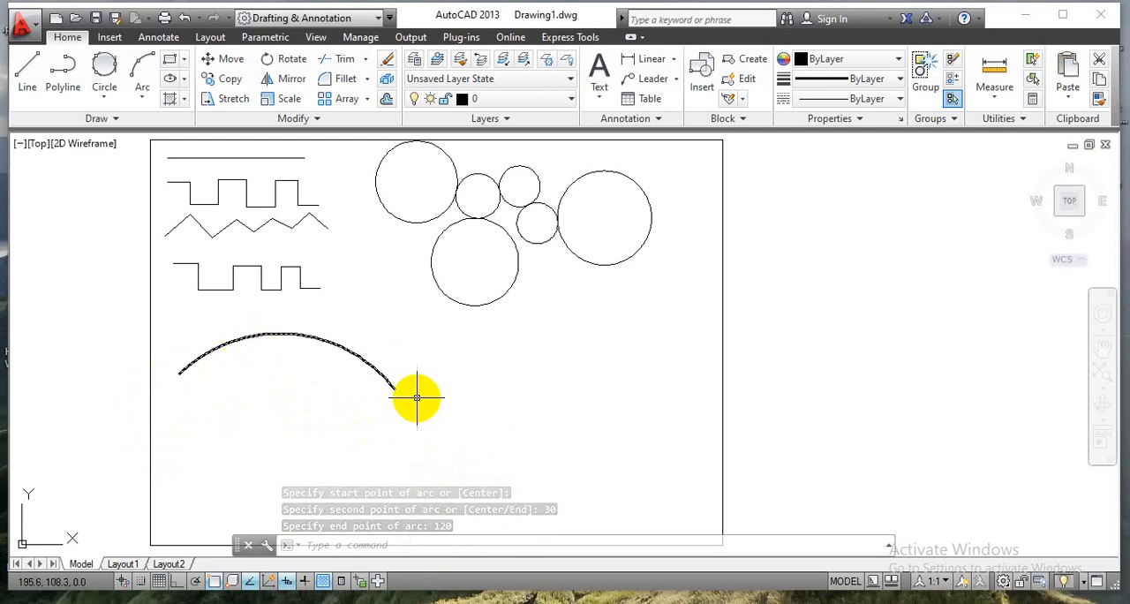
{"action": "mouse_move", "coordinate": [391, 386]}
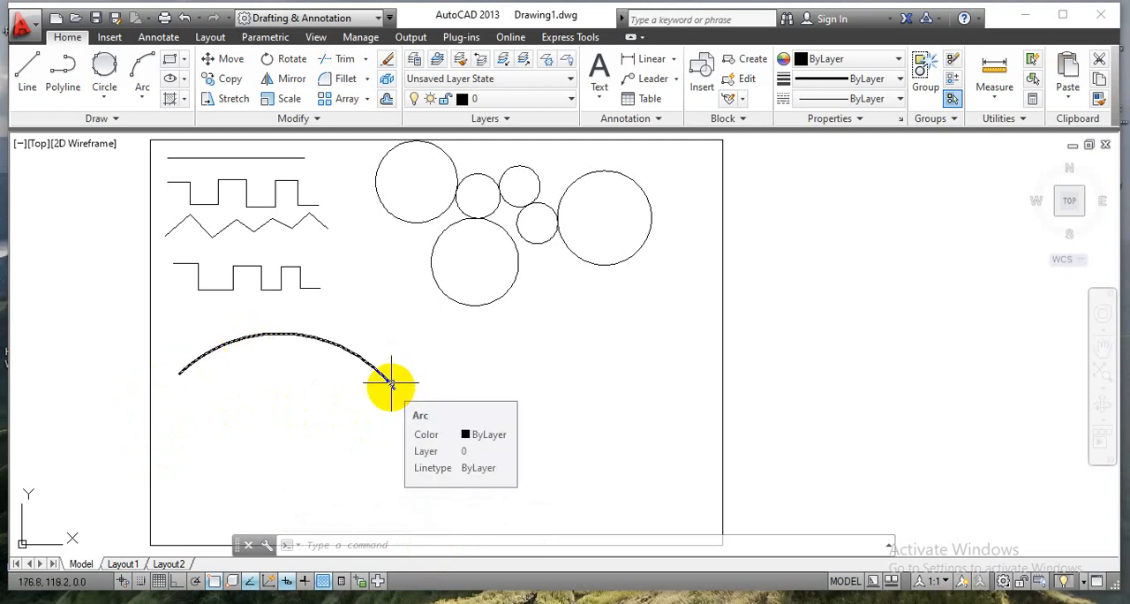
Draw a Start, Center, End arc opening upward below the 3-point arc, starting at about (27, 73) and ending level with the start on the right.
{"action": "left_click", "coordinate": [149, 98]}
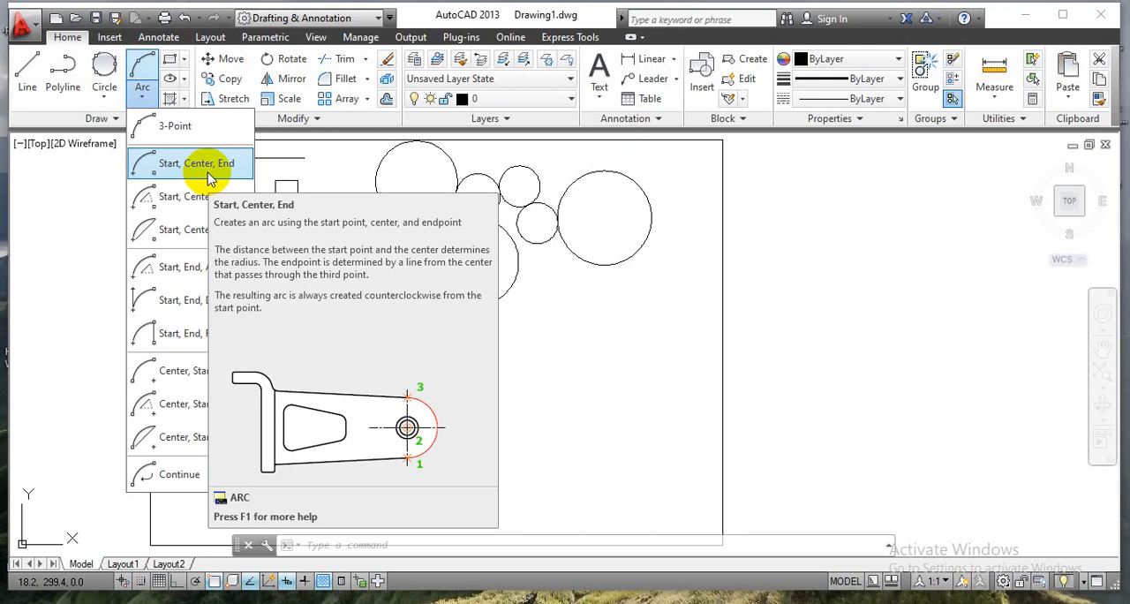
{"action": "left_click", "coordinate": [208, 175]}
{"action": "left_click", "coordinate": [186, 447]}
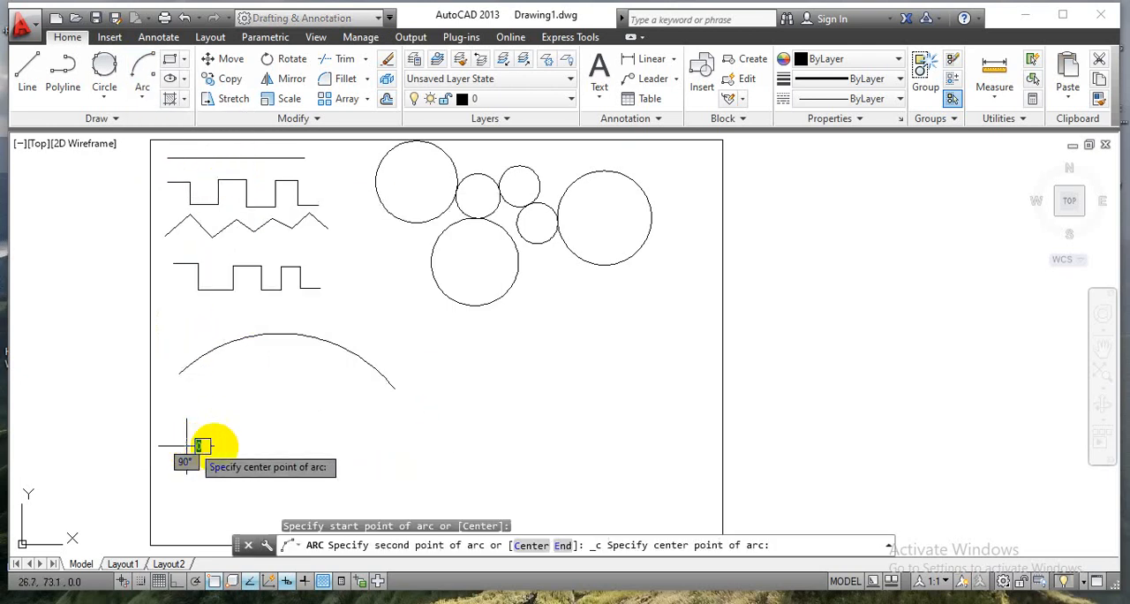
{"action": "left_click", "coordinate": [276, 446]}
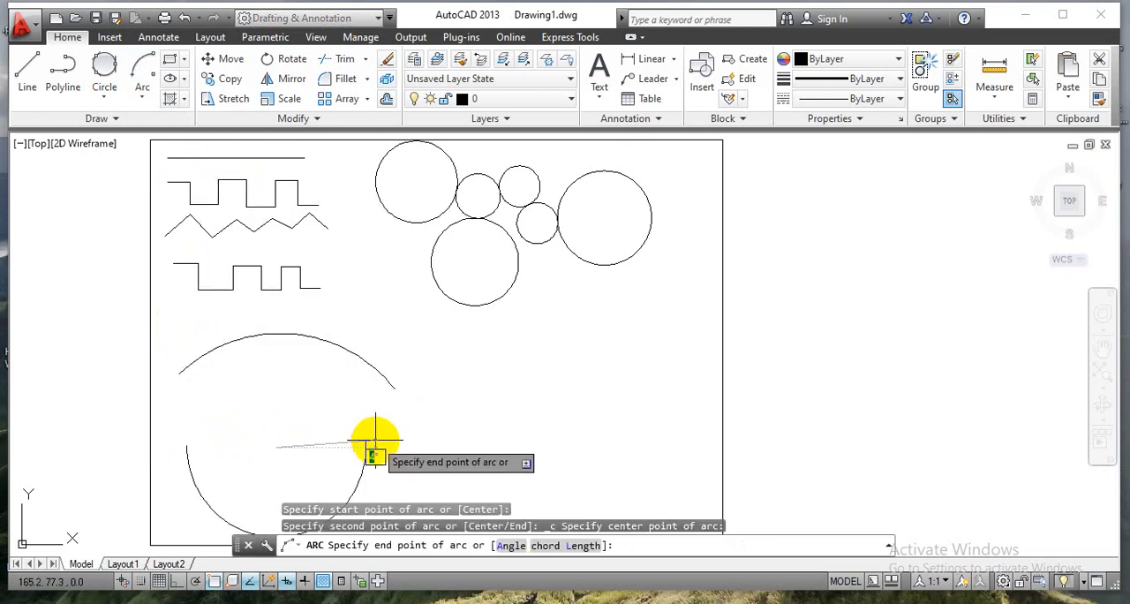
{"action": "left_click", "coordinate": [376, 439]}
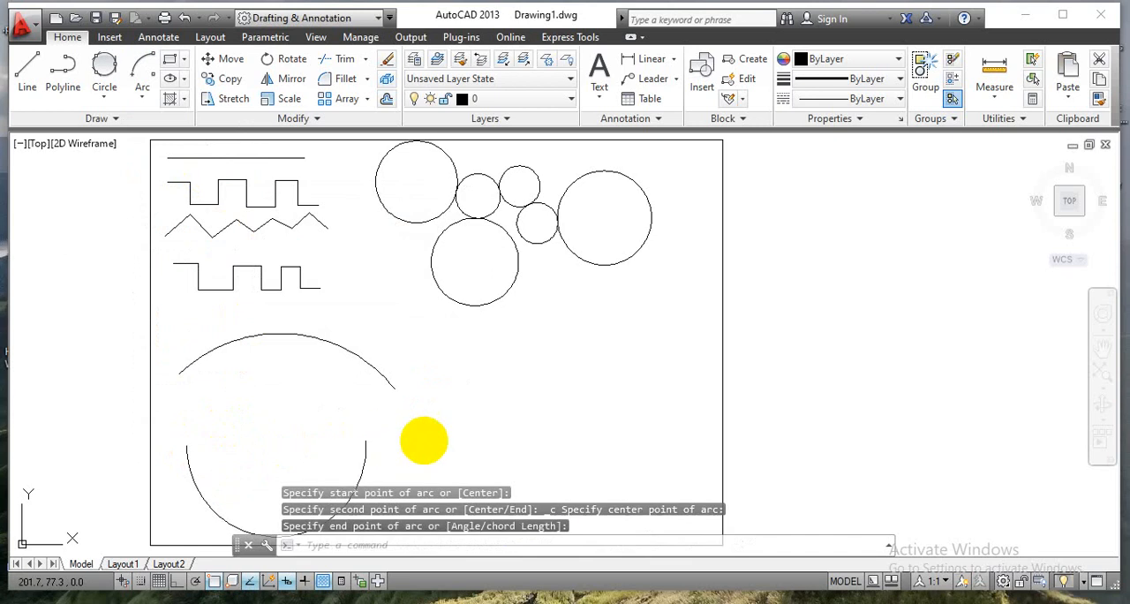
Draw a Start, Center, Angle arc in the sheet's empty lower right area, centred about 94 mm right of its start, with a 120° included angle.
{"action": "scroll", "coordinate": [437, 441], "scroll_direction": "down", "scroll_amount": 4}
{"action": "middle_click_drag", "start_coordinate": [441, 436], "coordinate": [405, 375]}
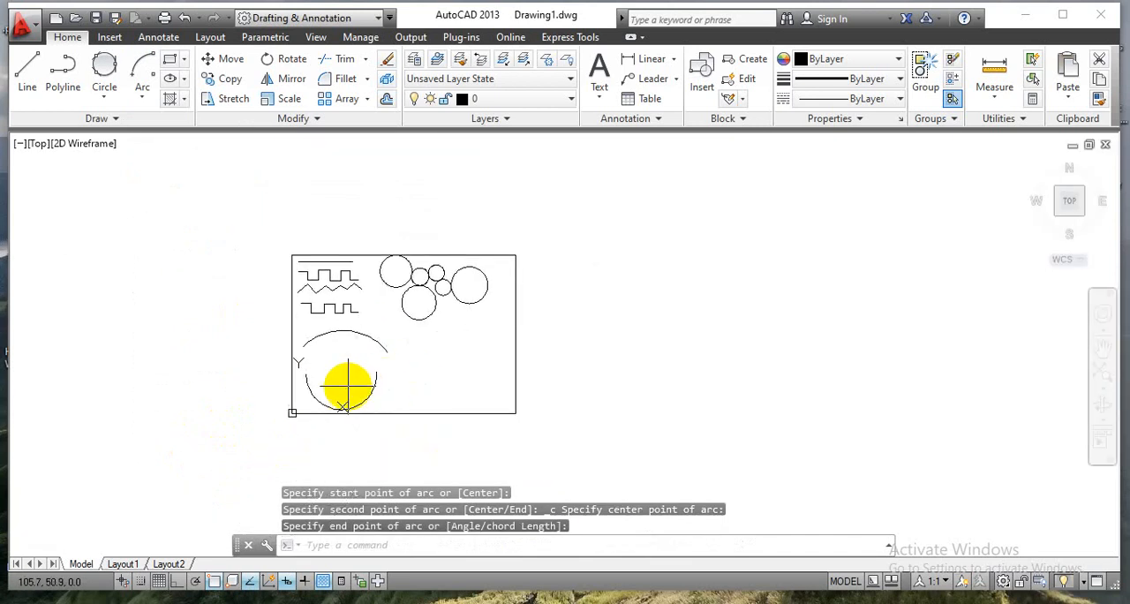
{"action": "scroll", "coordinate": [345, 387], "scroll_direction": "up", "scroll_amount": 5}
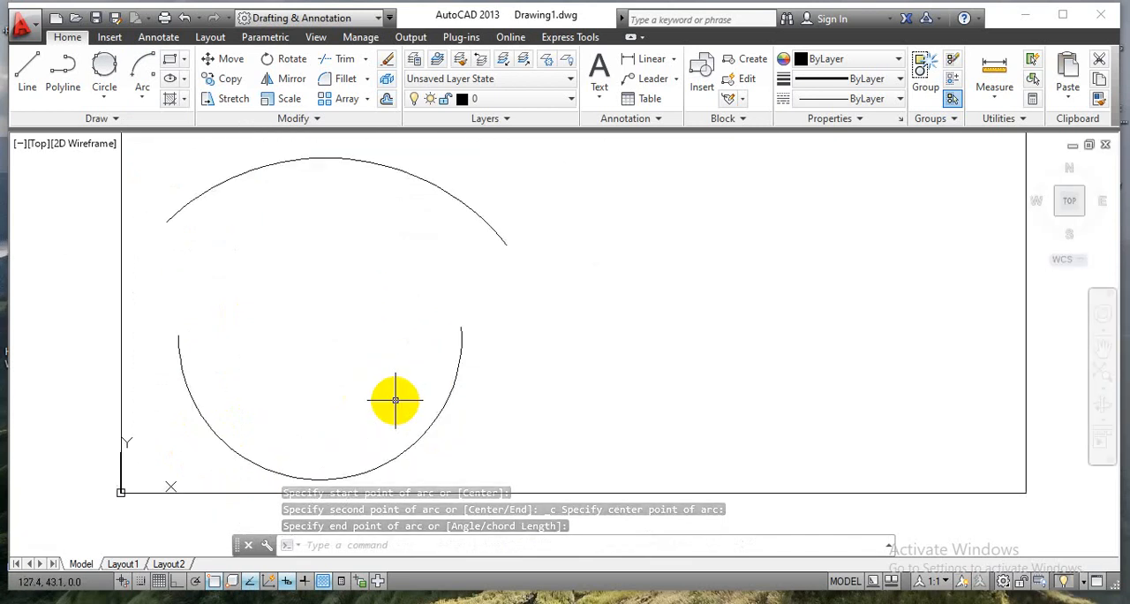
{"action": "left_click", "coordinate": [136, 92]}
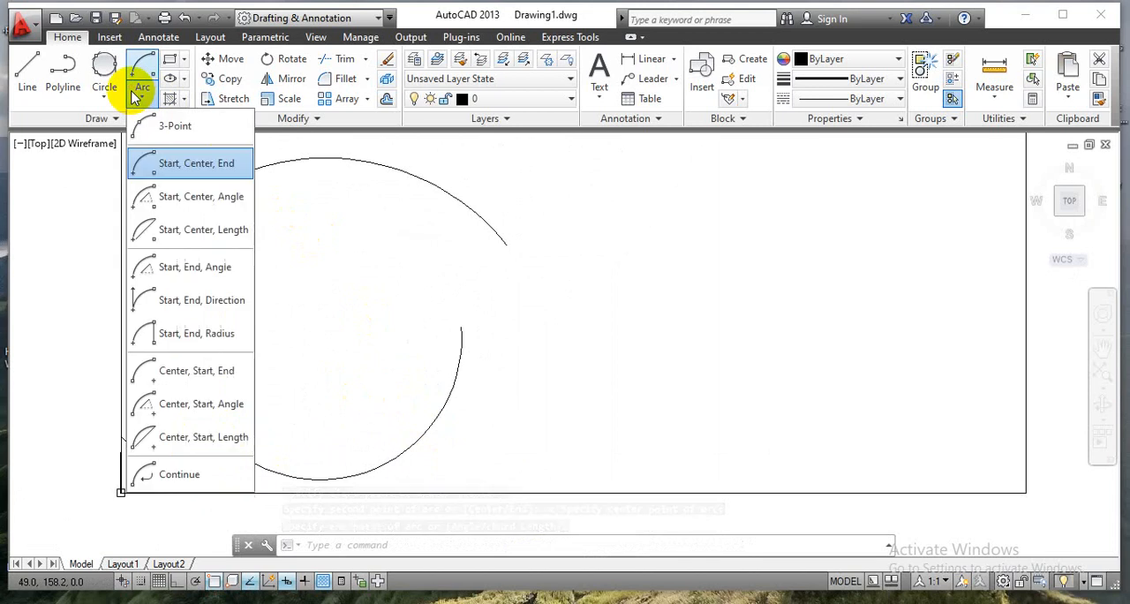
{"action": "left_click", "coordinate": [168, 205]}
{"action": "scroll", "coordinate": [572, 262], "scroll_direction": "down", "scroll_amount": 2}
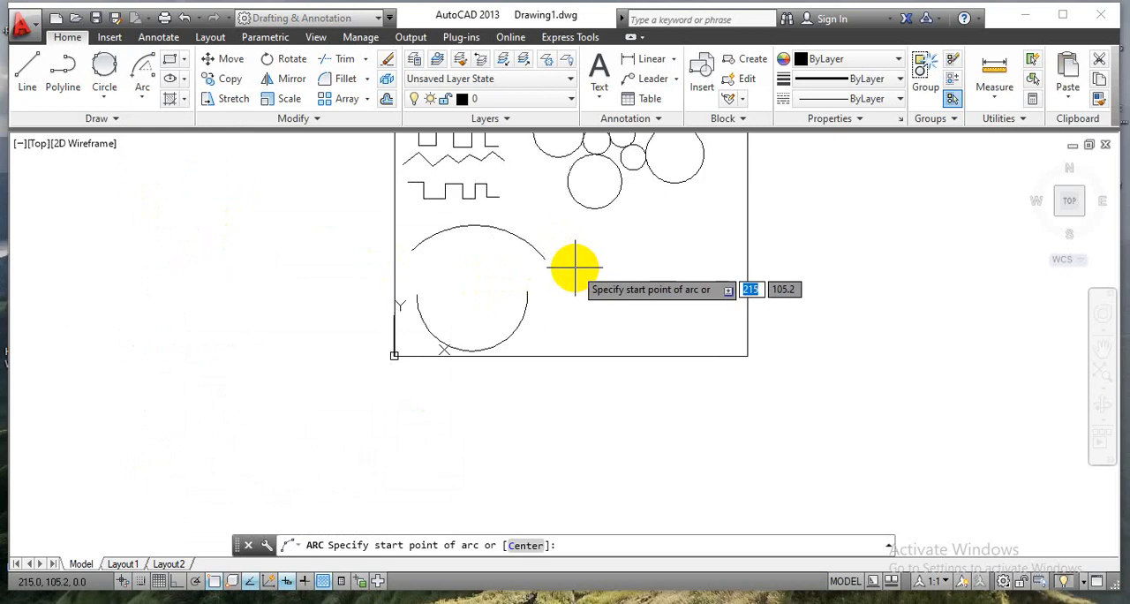
{"action": "left_click", "coordinate": [577, 250]}
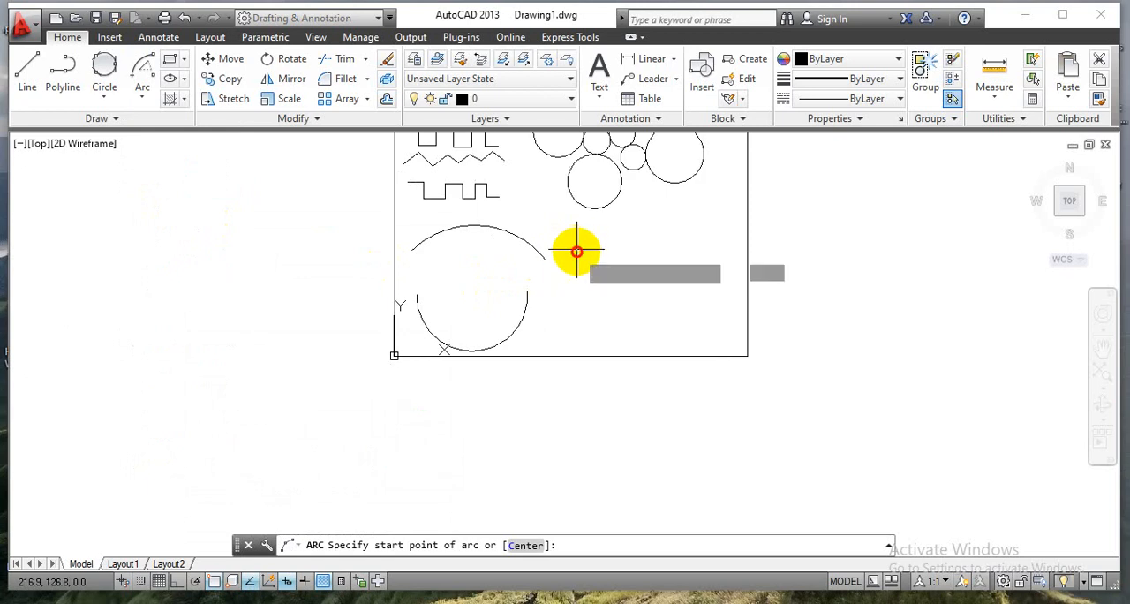
{"action": "left_click", "coordinate": [656, 250]}
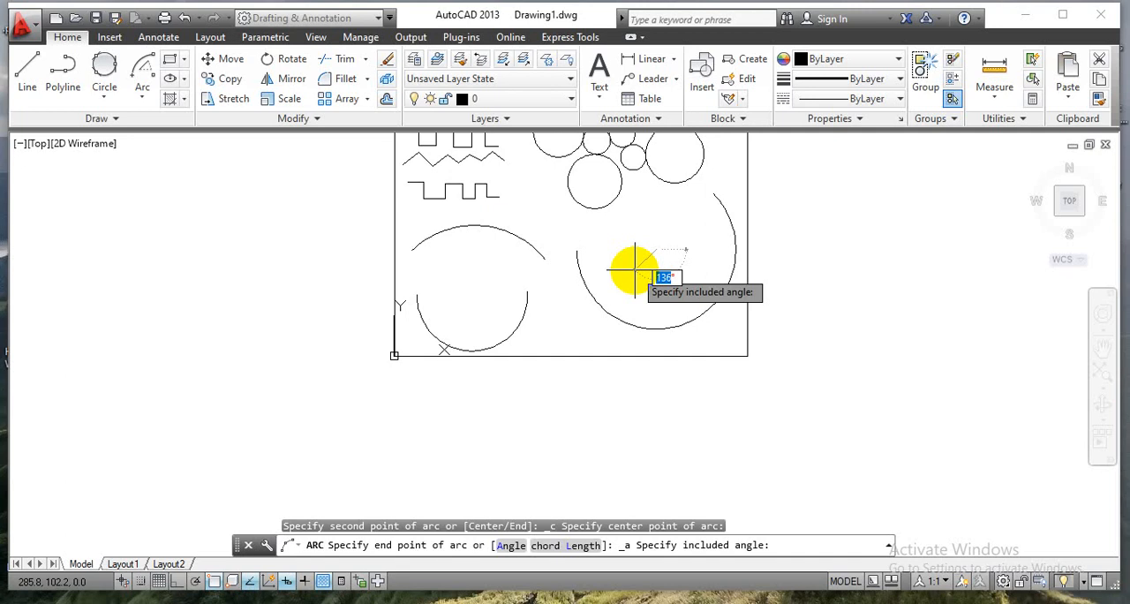
{"action": "type", "text": "120"}
{"action": "key", "text": "Return"}
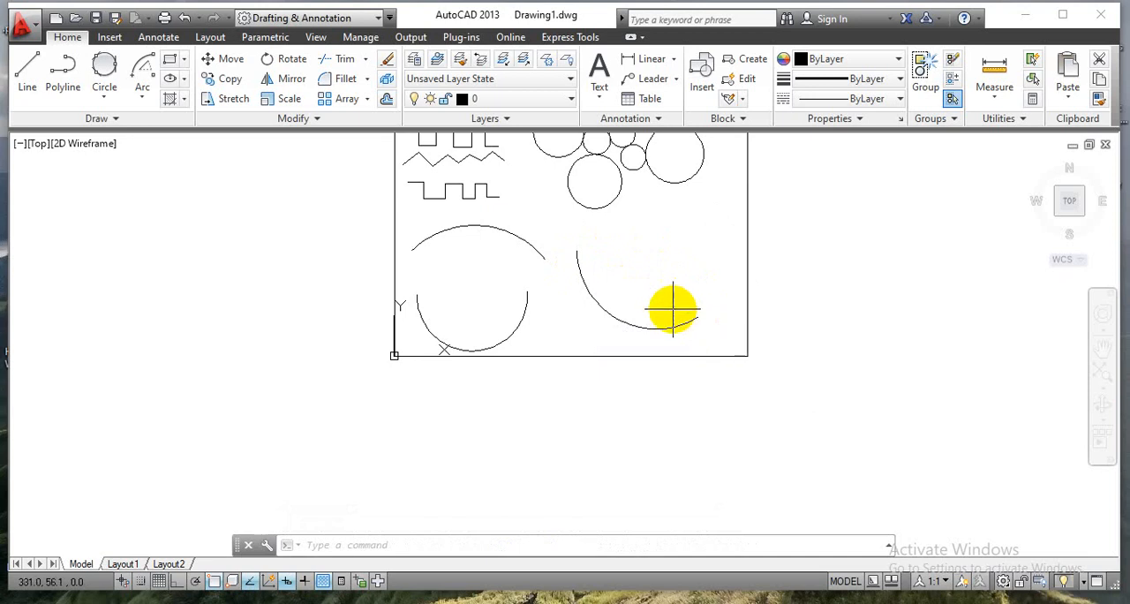
Draw a rectangle about 97 x 43 mm below the rightmost circle, with its upper left corner at about (302, 196).
{"action": "left_click", "coordinate": [142, 99]}
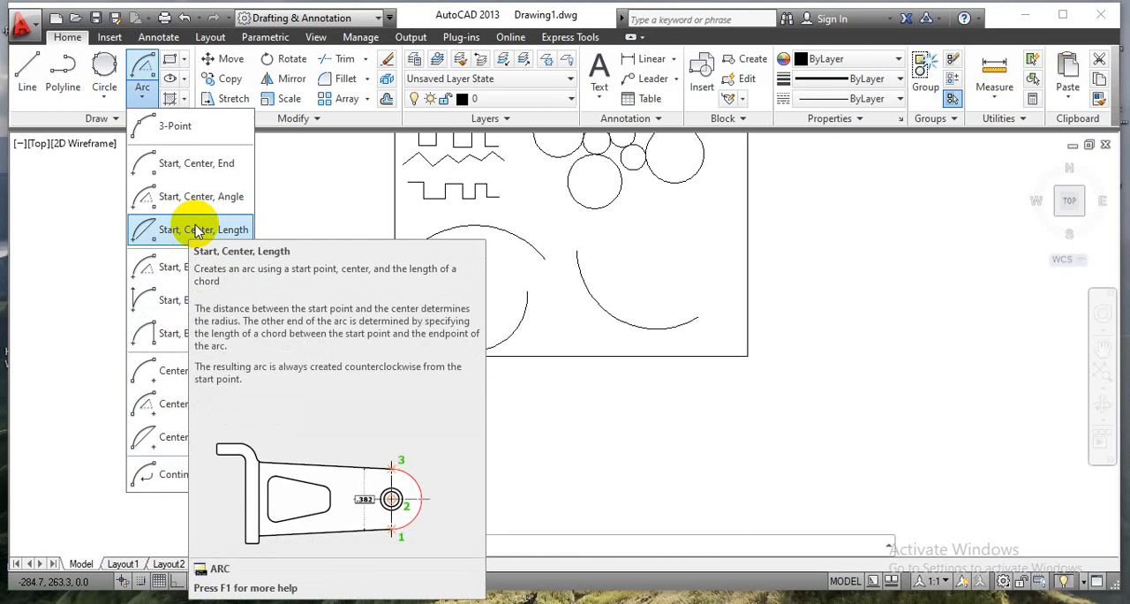
{"action": "left_click", "coordinate": [185, 62]}
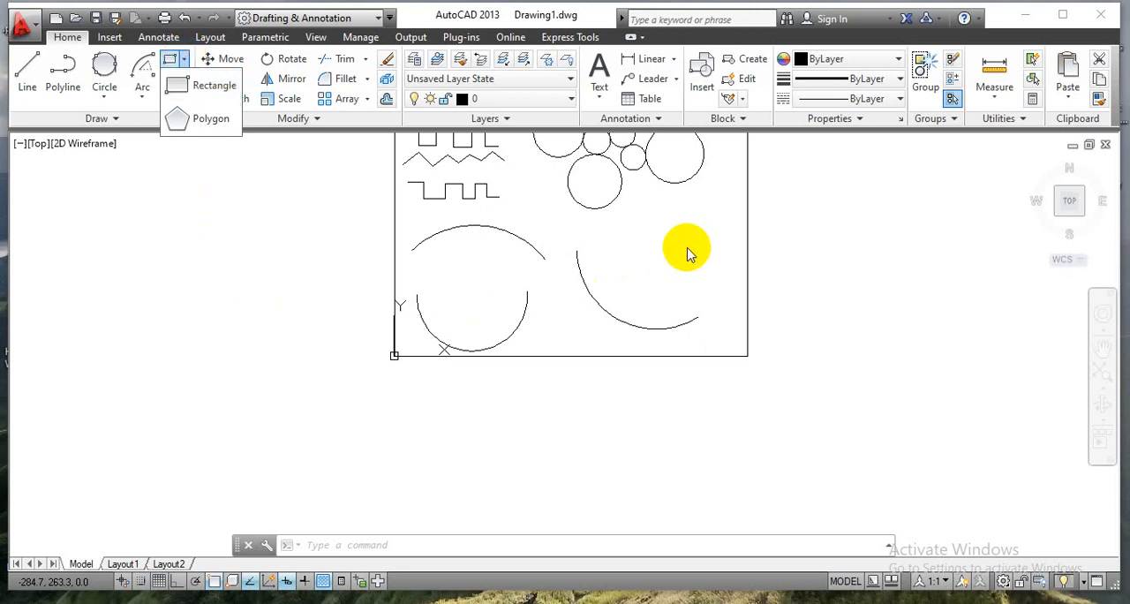
{"action": "left_click", "coordinate": [187, 86]}
{"action": "middle_click_drag", "start_coordinate": [660, 220], "coordinate": [447, 349]}
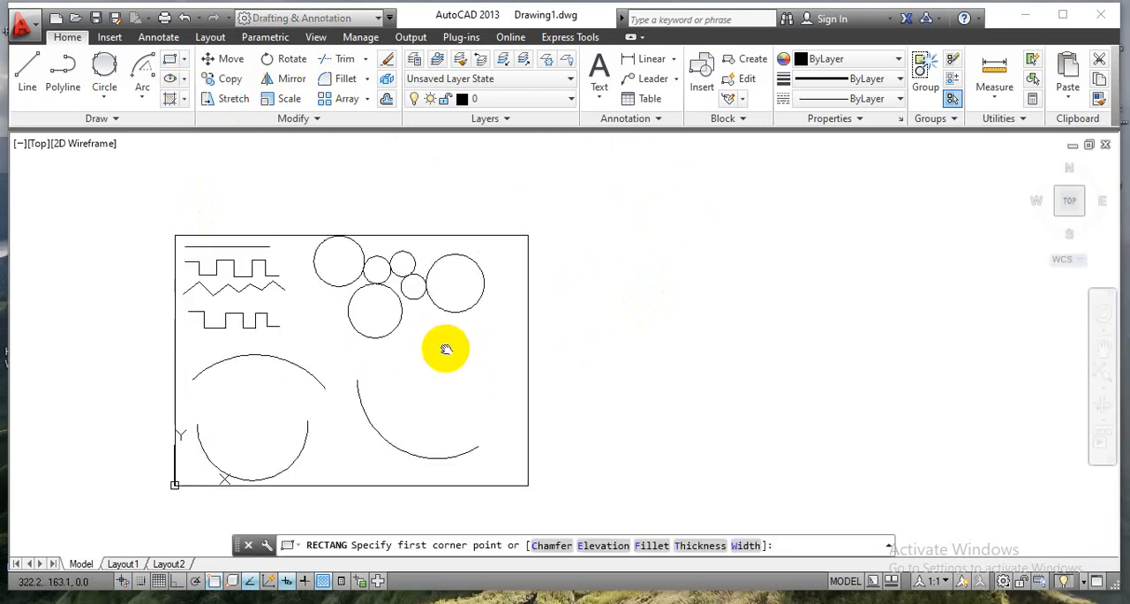
{"action": "scroll", "coordinate": [442, 344], "scroll_direction": "up", "scroll_amount": 5}
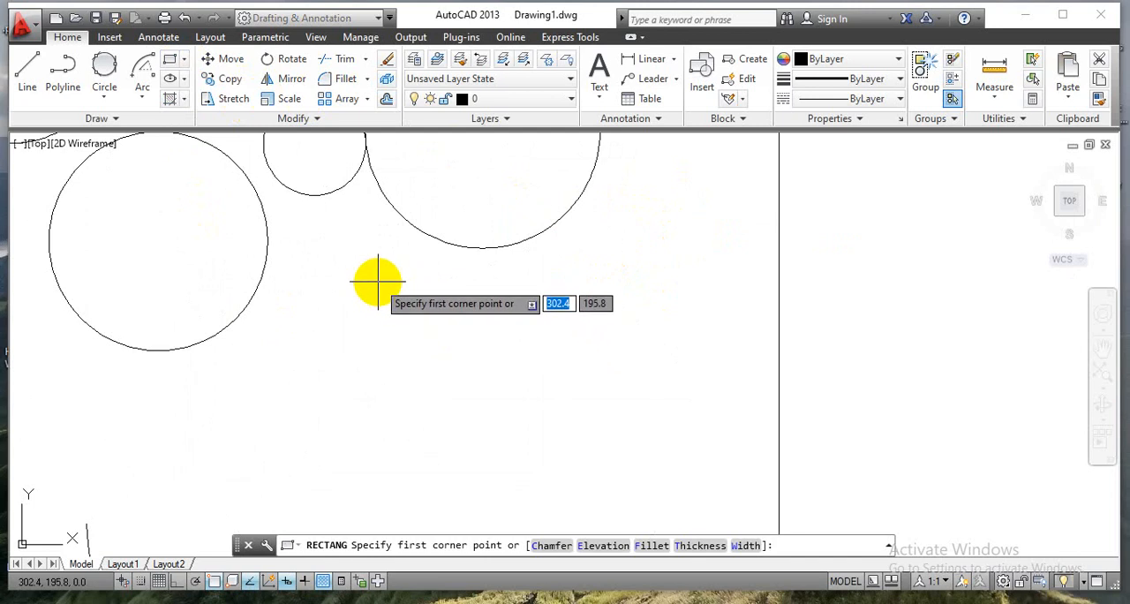
{"action": "left_click", "coordinate": [378, 283]}
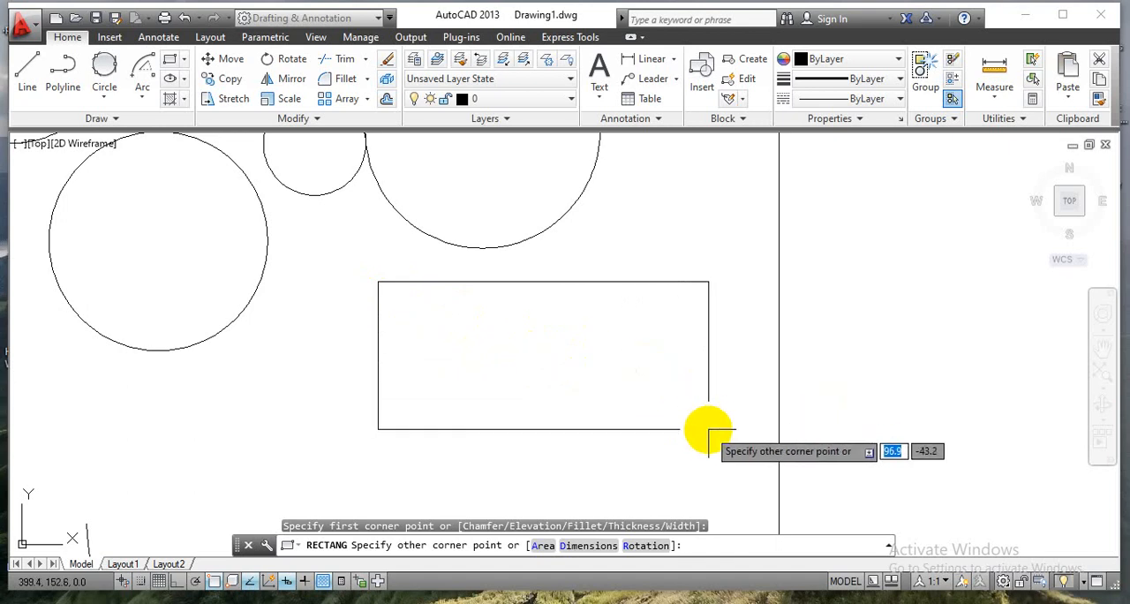
{"action": "left_click", "coordinate": [709, 429]}
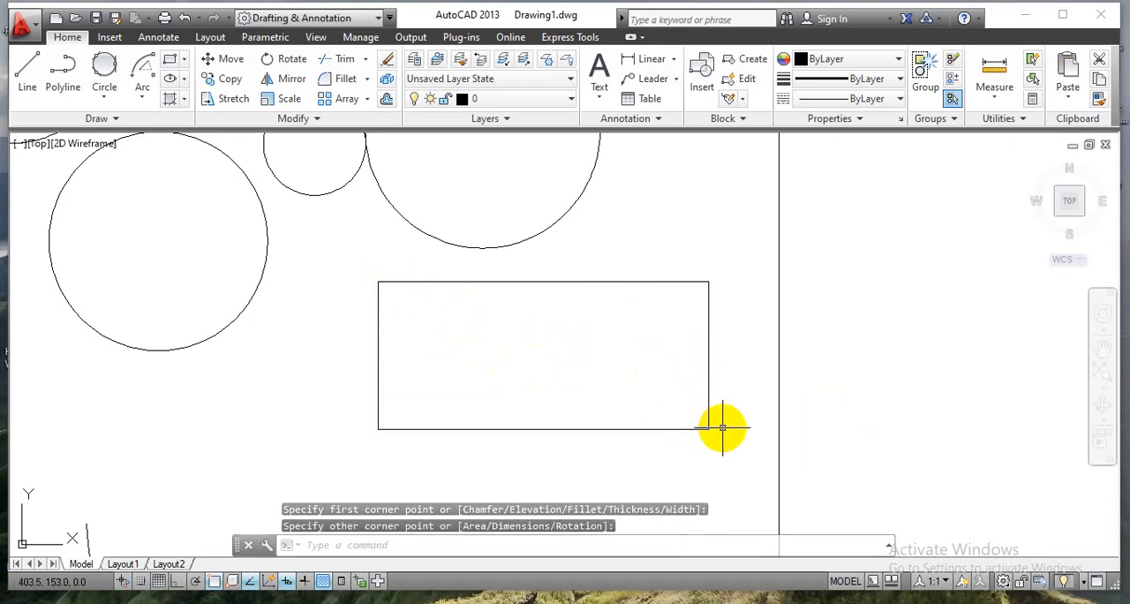
Draw a Center, Radius circle of radius 30 mm below the rectangle and inside the 120° arc, centred at about (312, 106).
{"action": "scroll", "coordinate": [645, 346], "scroll_direction": "down", "scroll_amount": 4}
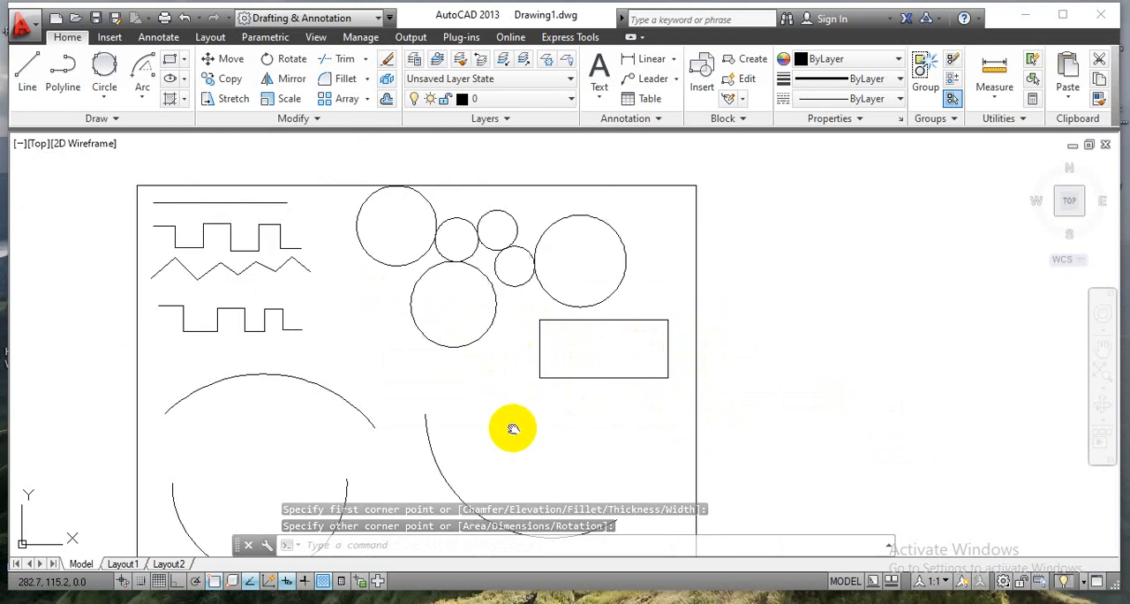
{"action": "middle_click_drag", "start_coordinate": [513, 429], "coordinate": [462, 341]}
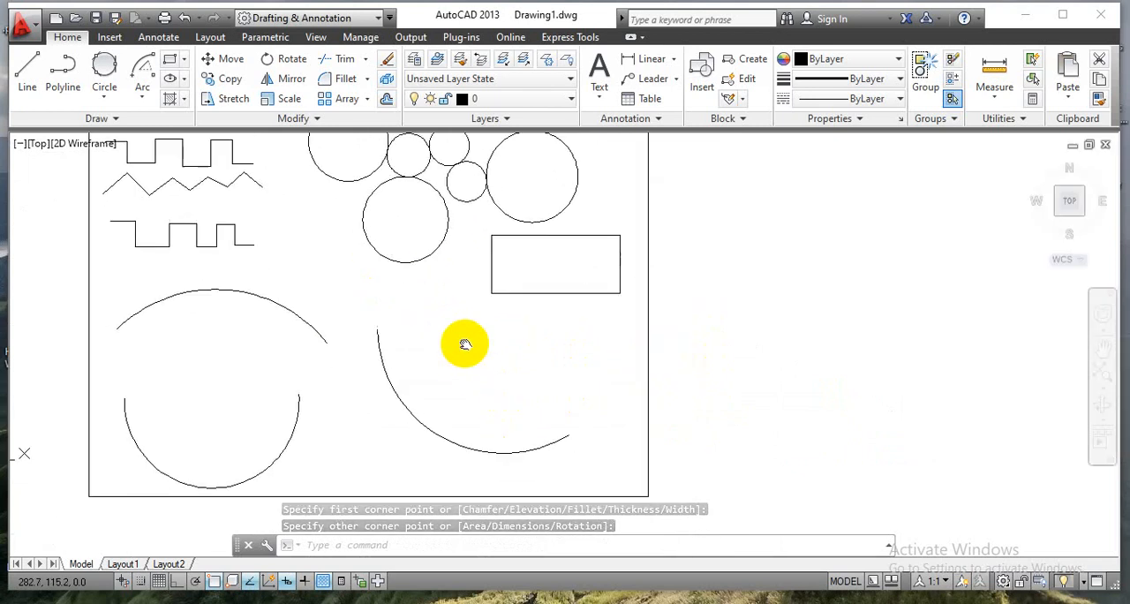
{"action": "left_click", "coordinate": [187, 64]}
{"action": "left_click", "coordinate": [101, 97]}
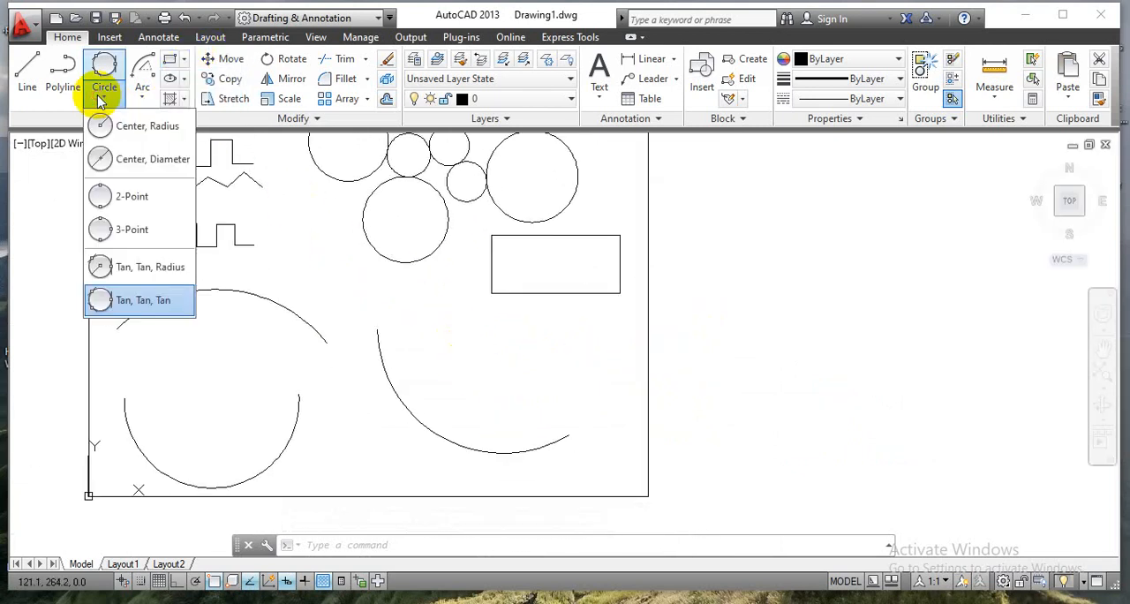
{"action": "left_click", "coordinate": [103, 125]}
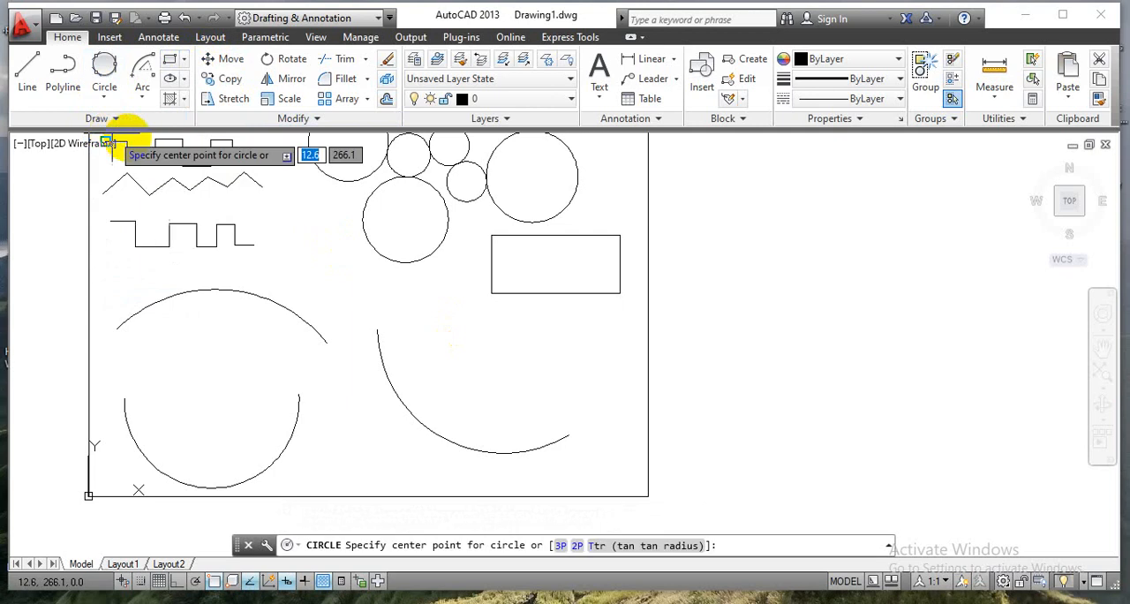
{"action": "left_click", "coordinate": [503, 355]}
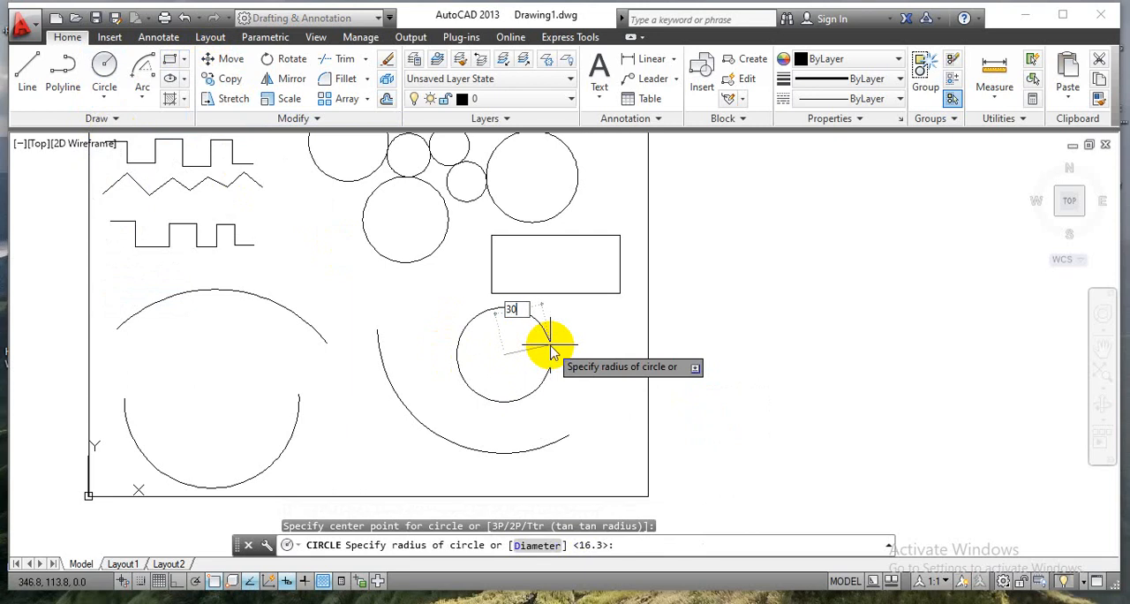
{"action": "key", "text": "Return"}
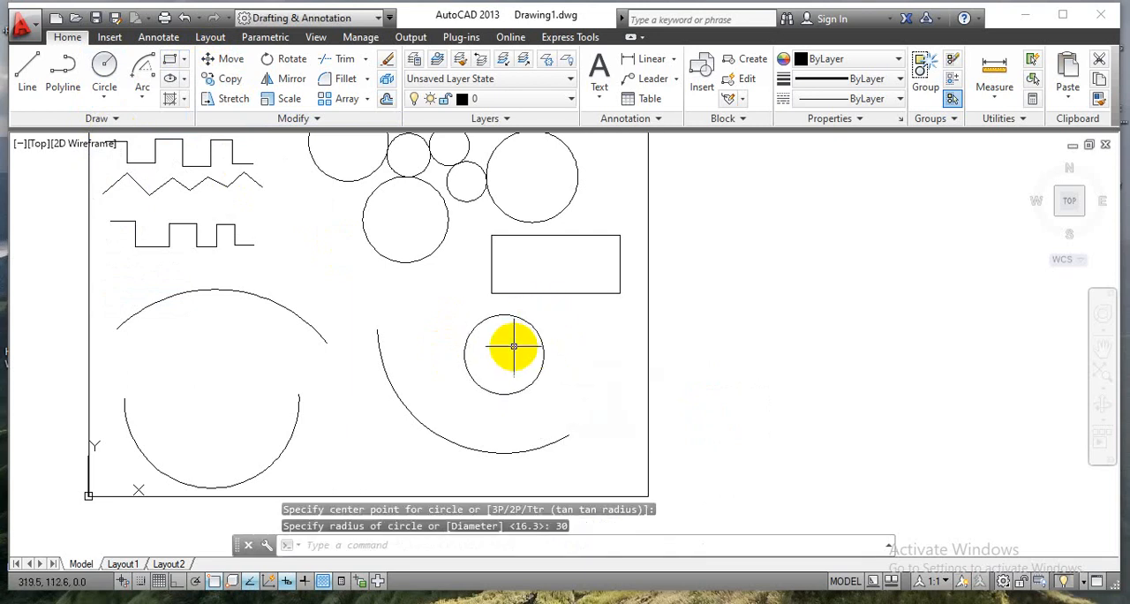
Draw a 5-sided polygon at the center of the new circle below the rectangle, inscribed in a circle of radius 30 mm.
{"action": "scroll", "coordinate": [514, 346], "scroll_direction": "up", "scroll_amount": 5}
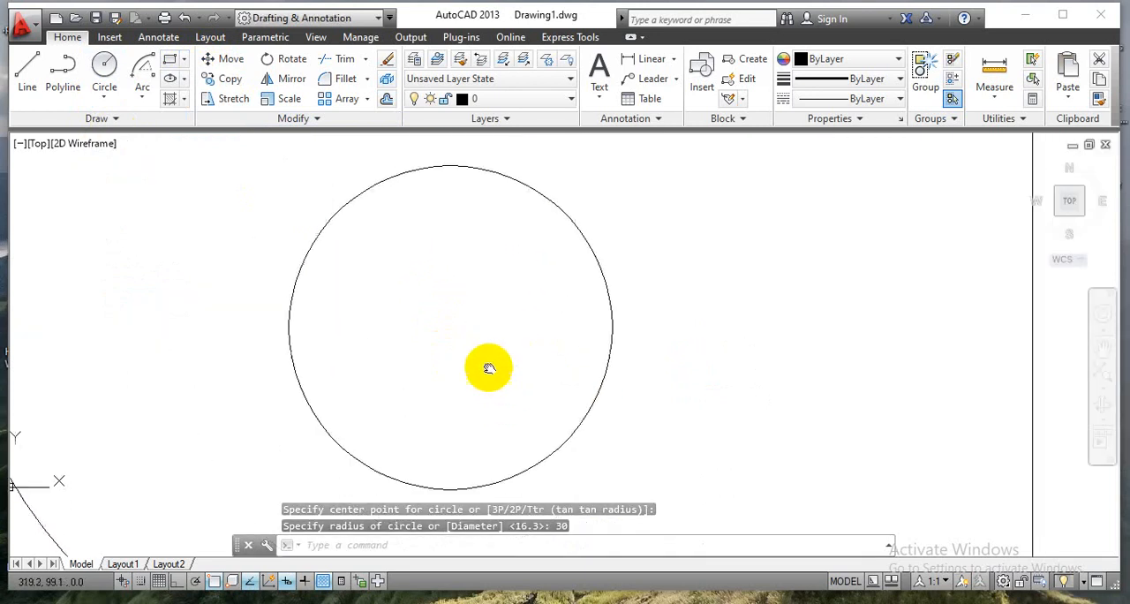
{"action": "left_click", "coordinate": [184, 59]}
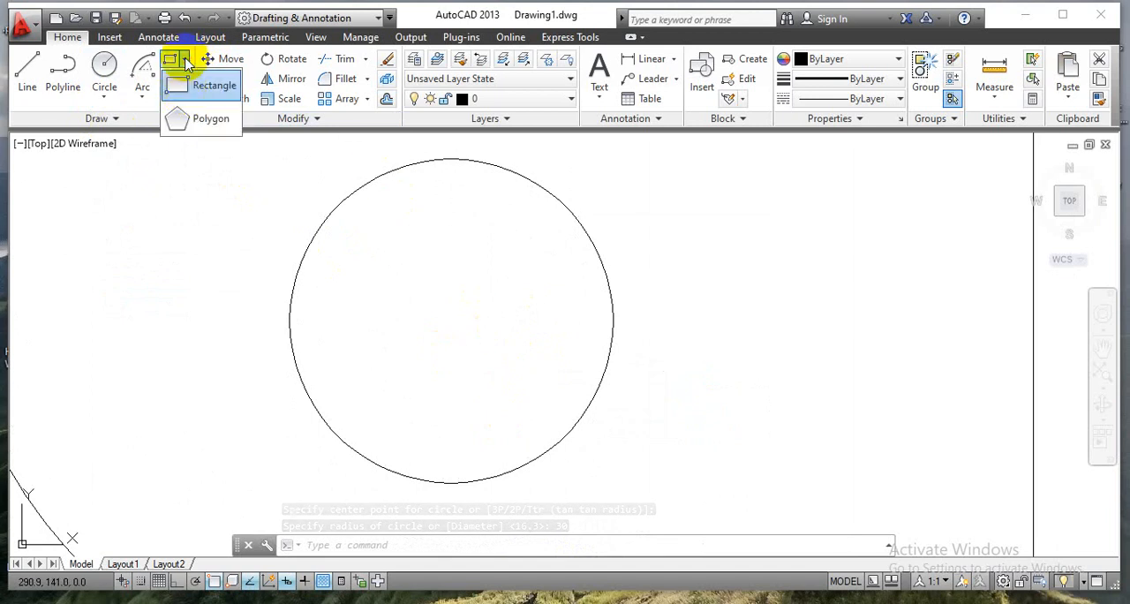
{"action": "left_click", "coordinate": [188, 121]}
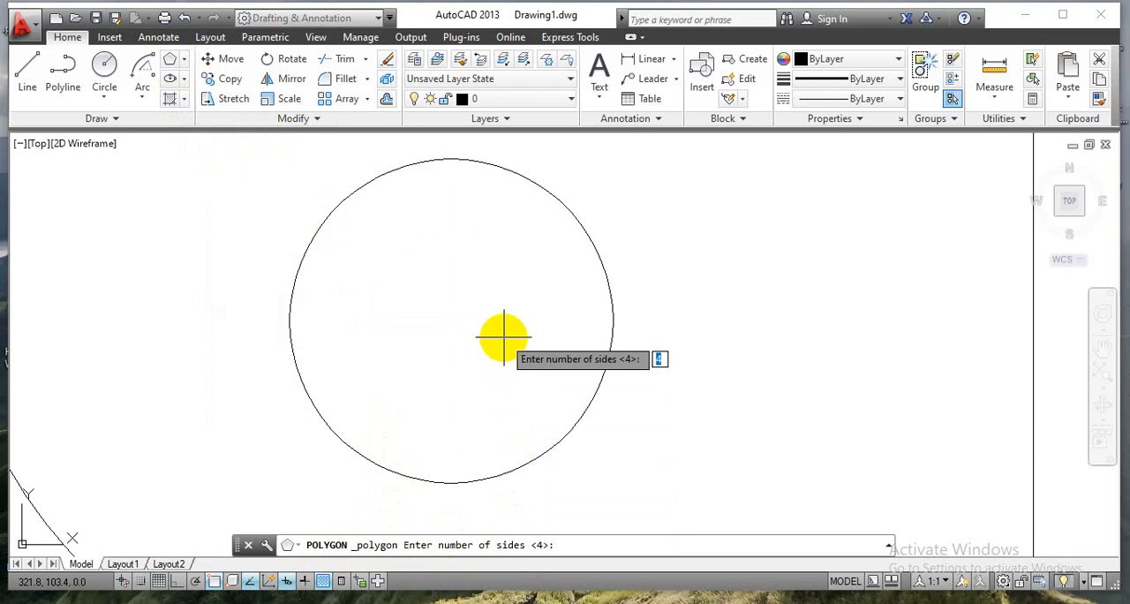
{"action": "type", "text": "5"}
{"action": "key", "text": "Return"}
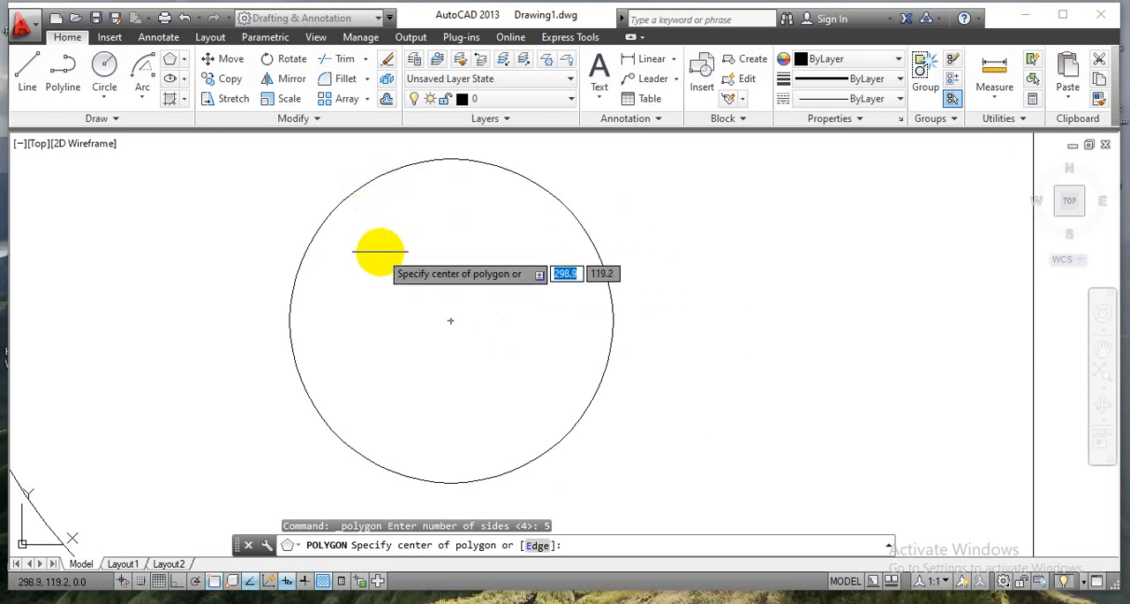
{"action": "left_click", "coordinate": [452, 320]}
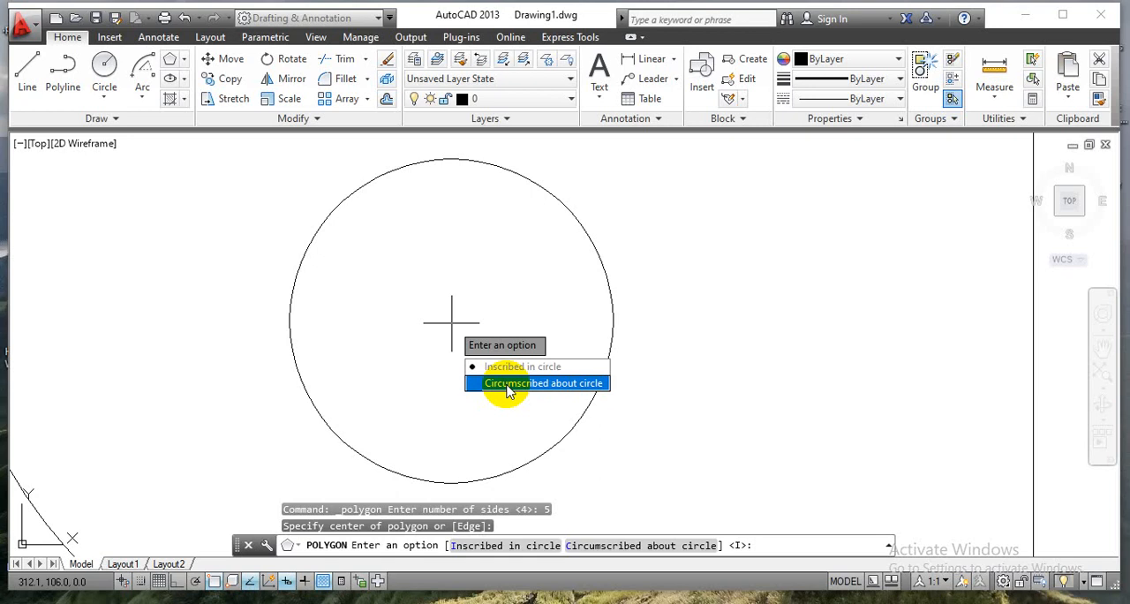
{"action": "left_click", "coordinate": [519, 367]}
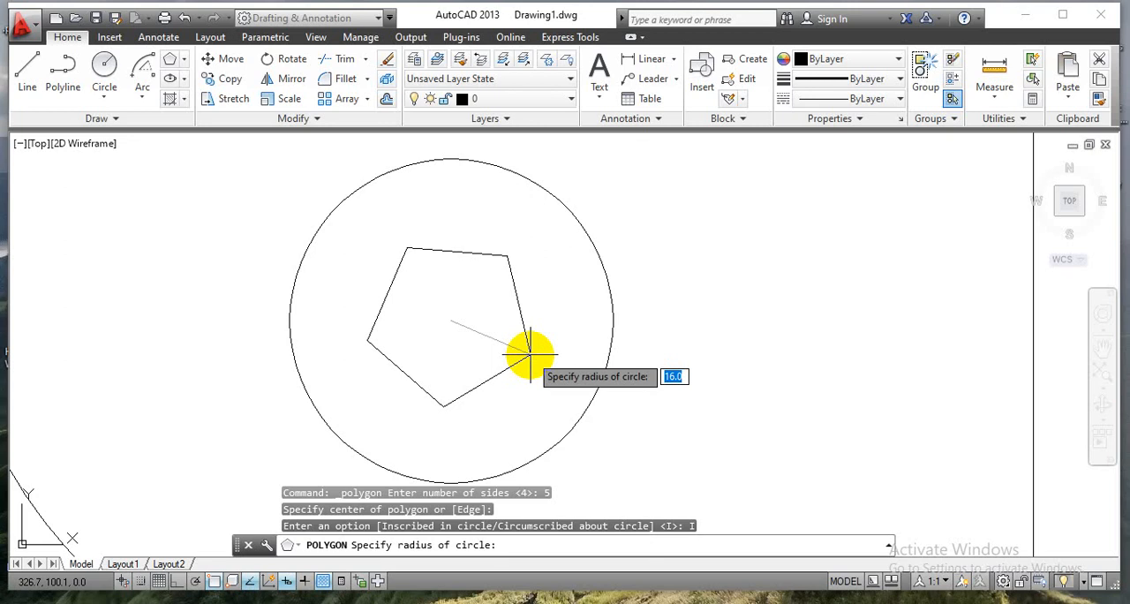
{"action": "type", "text": "30"}
{"action": "key", "text": "Return"}
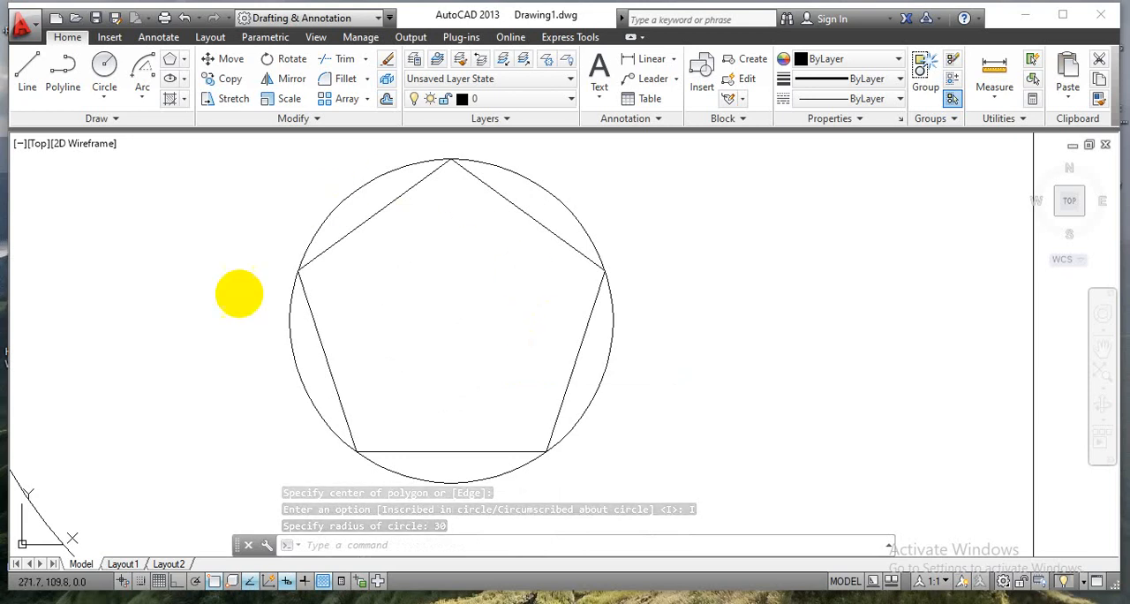
Draw a 6-sided polygon at the same circle's center, circumscribed about a circle of radius 30 mm.
{"action": "left_click", "coordinate": [169, 62]}
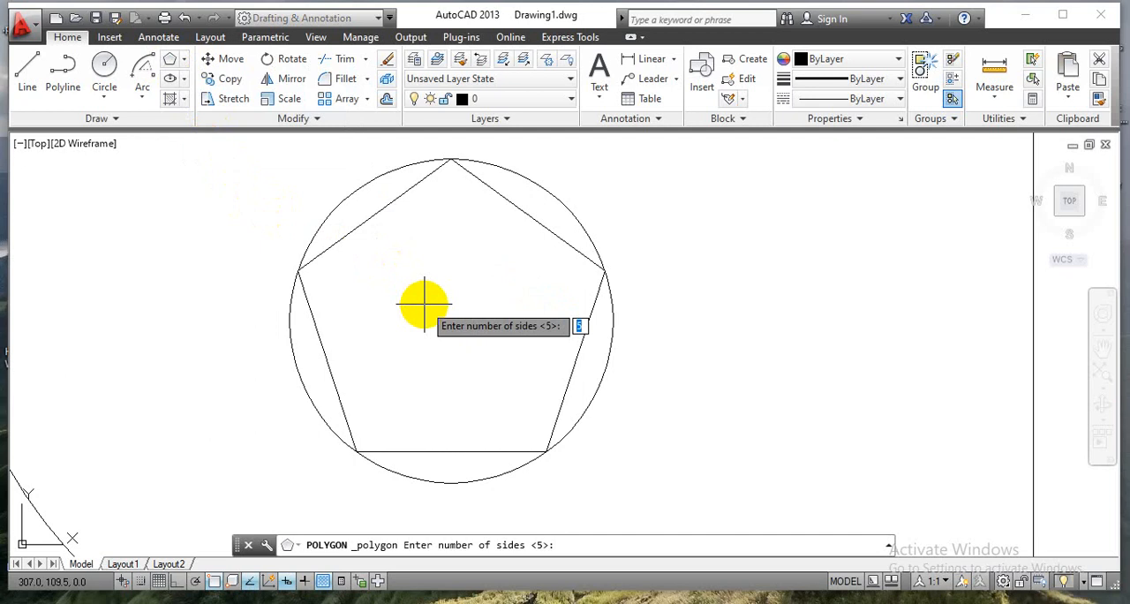
{"action": "type", "text": "6"}
{"action": "key", "text": "Return"}
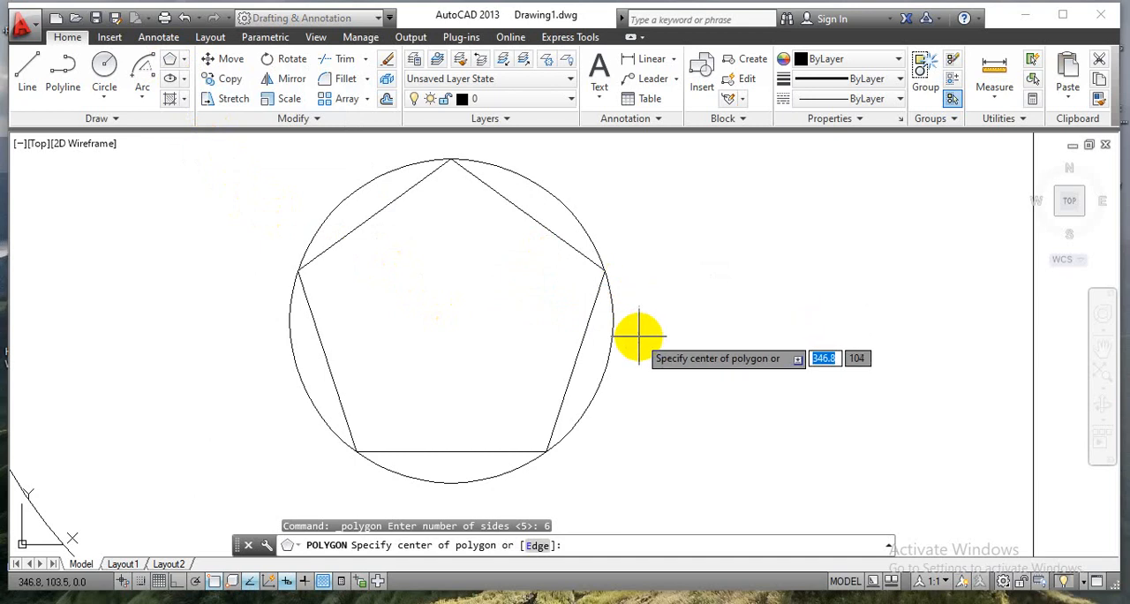
{"action": "scroll", "coordinate": [422, 215], "scroll_direction": "down", "scroll_amount": 2}
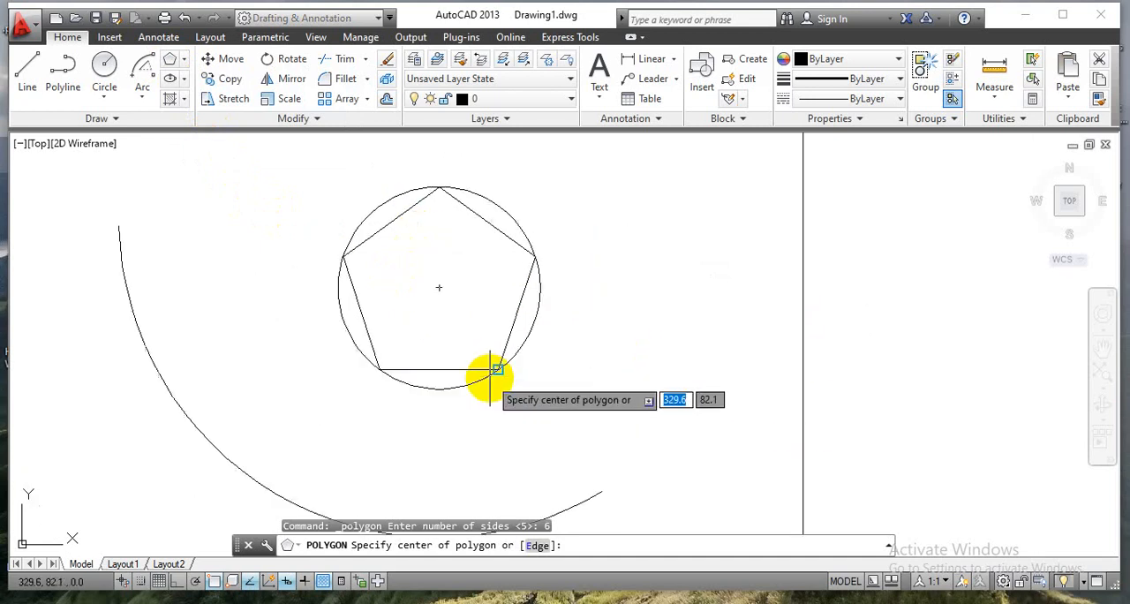
{"action": "left_click", "coordinate": [439, 287]}
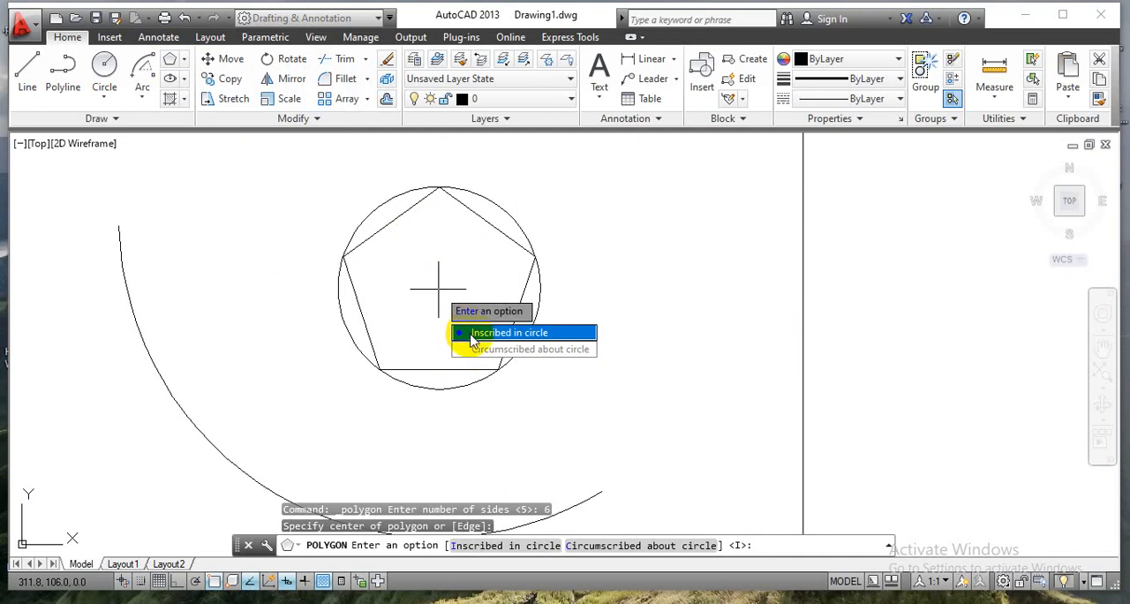
{"action": "left_click", "coordinate": [526, 351]}
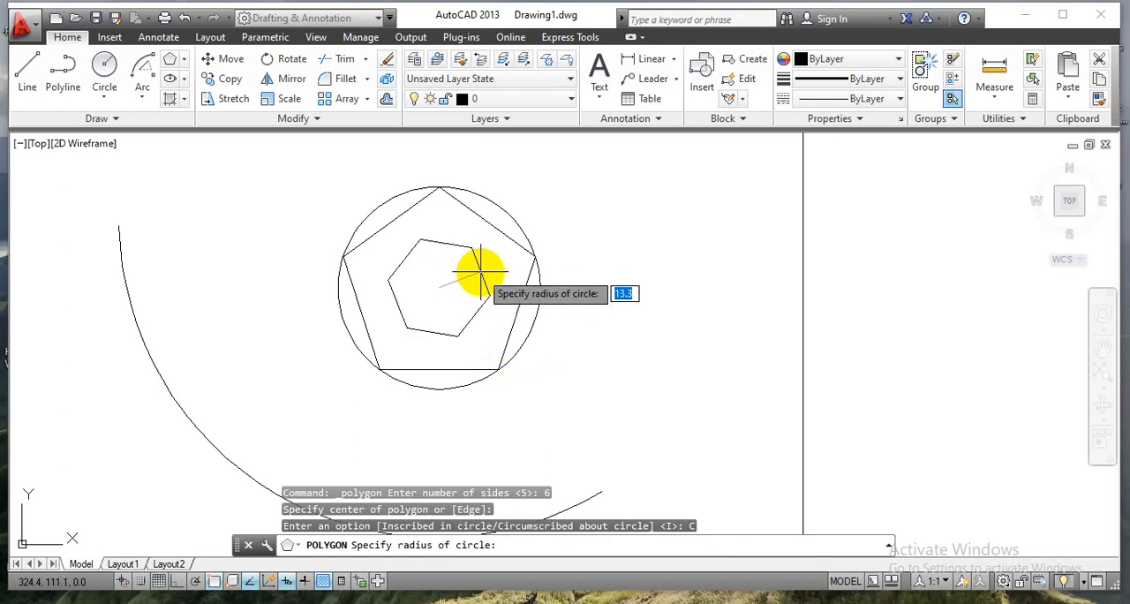
{"action": "type", "text": "30"}
{"action": "key", "text": "Return"}
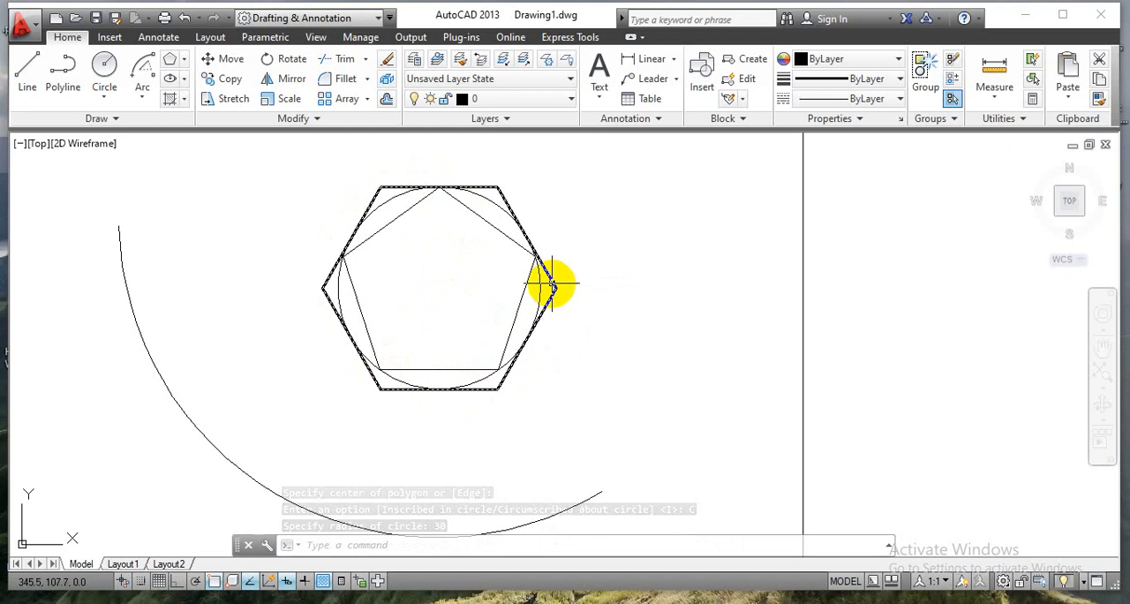
Draw a Center ellipse between the hexagon and the sheet's right border, centred at about (385, 106), with half-axes of 30 mm horizontally and 15 mm vertically.
{"action": "mouse_move", "coordinate": [538, 293]}
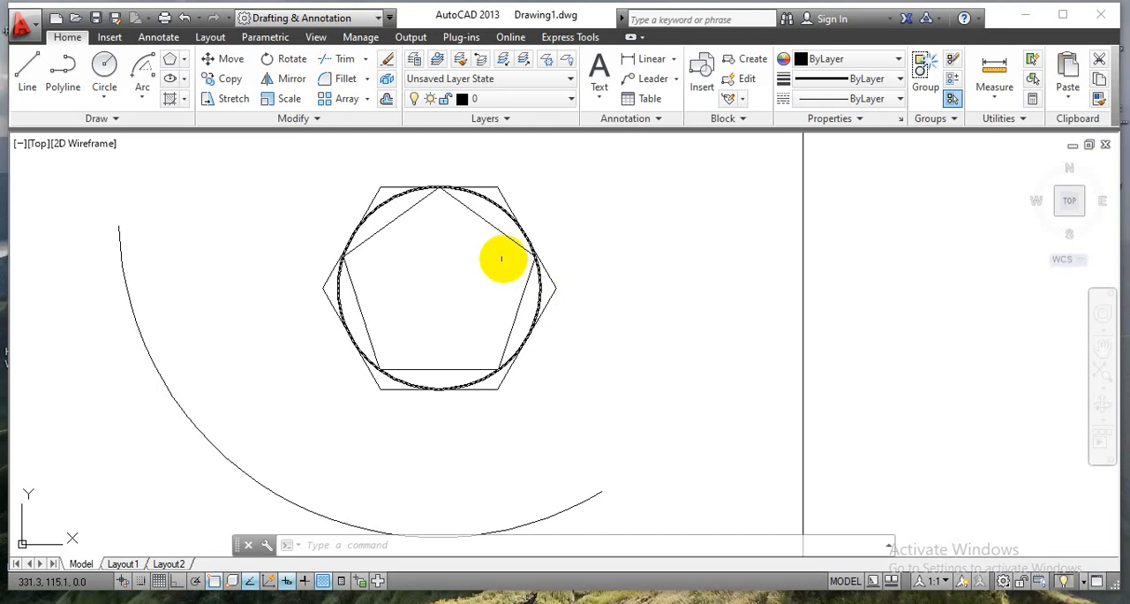
{"action": "left_click", "coordinate": [184, 84]}
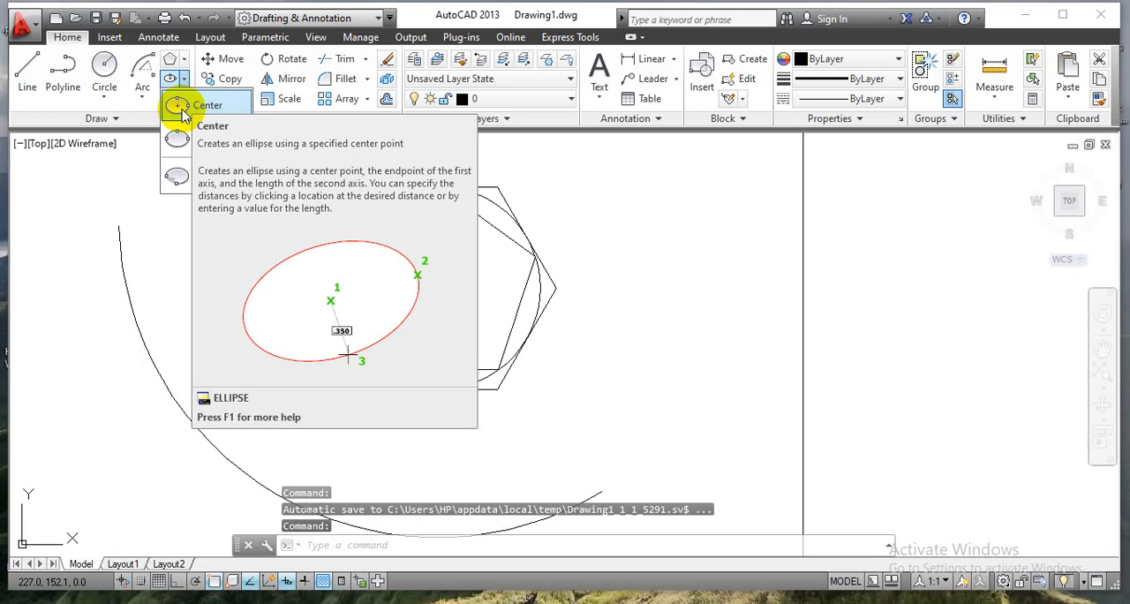
{"action": "left_click", "coordinate": [190, 107]}
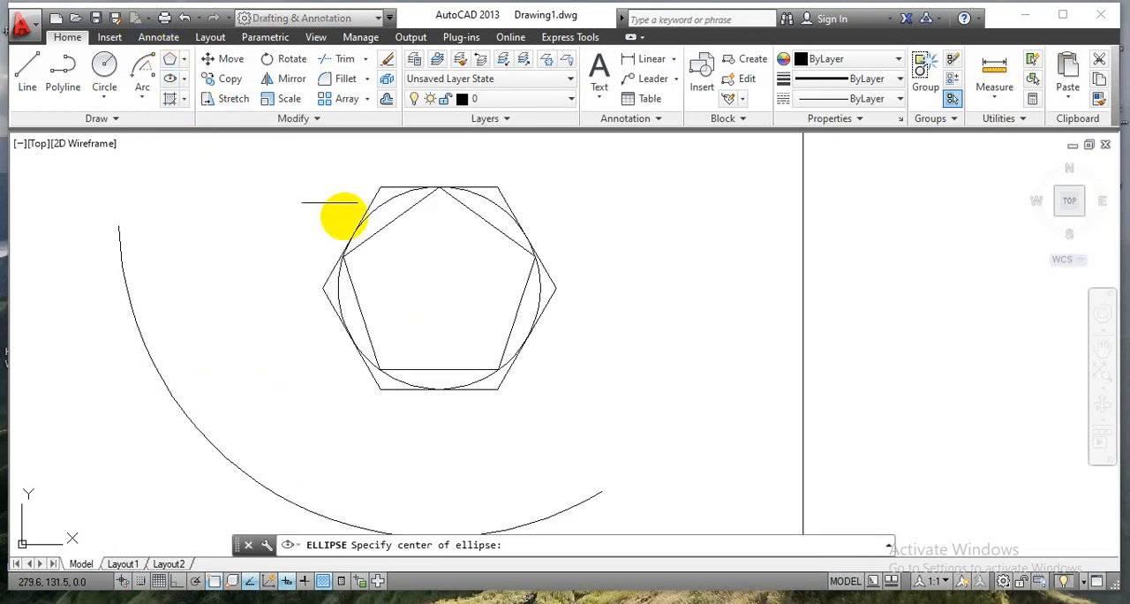
{"action": "scroll", "coordinate": [664, 373], "scroll_direction": "down", "scroll_amount": 2}
{"action": "scroll", "coordinate": [664, 374], "scroll_direction": "down", "scroll_amount": 3}
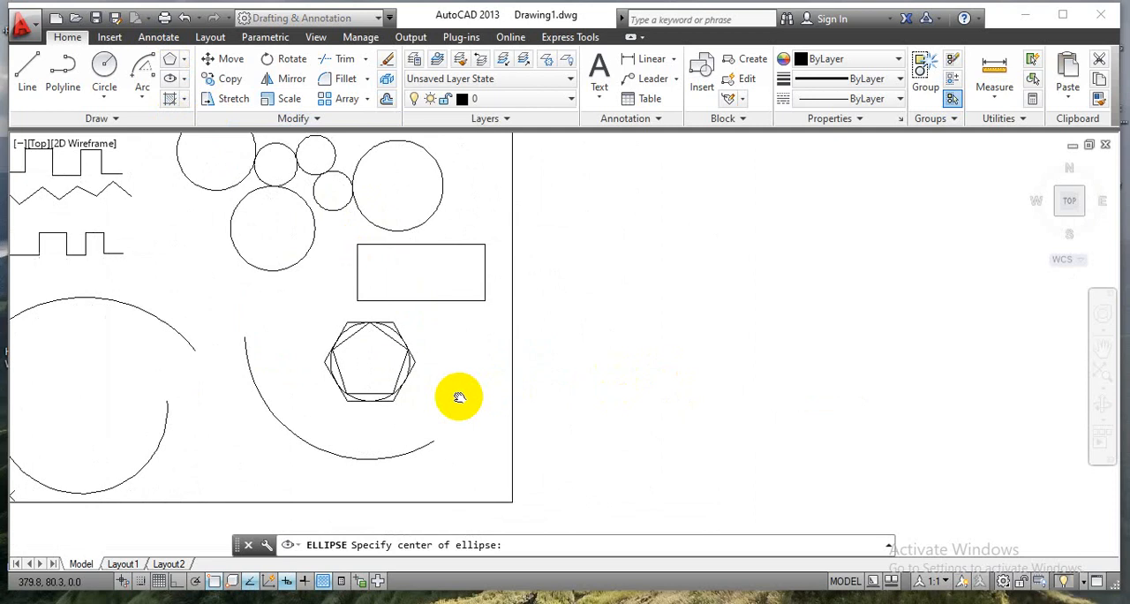
{"action": "scroll", "coordinate": [460, 378], "scroll_direction": "up", "scroll_amount": 5}
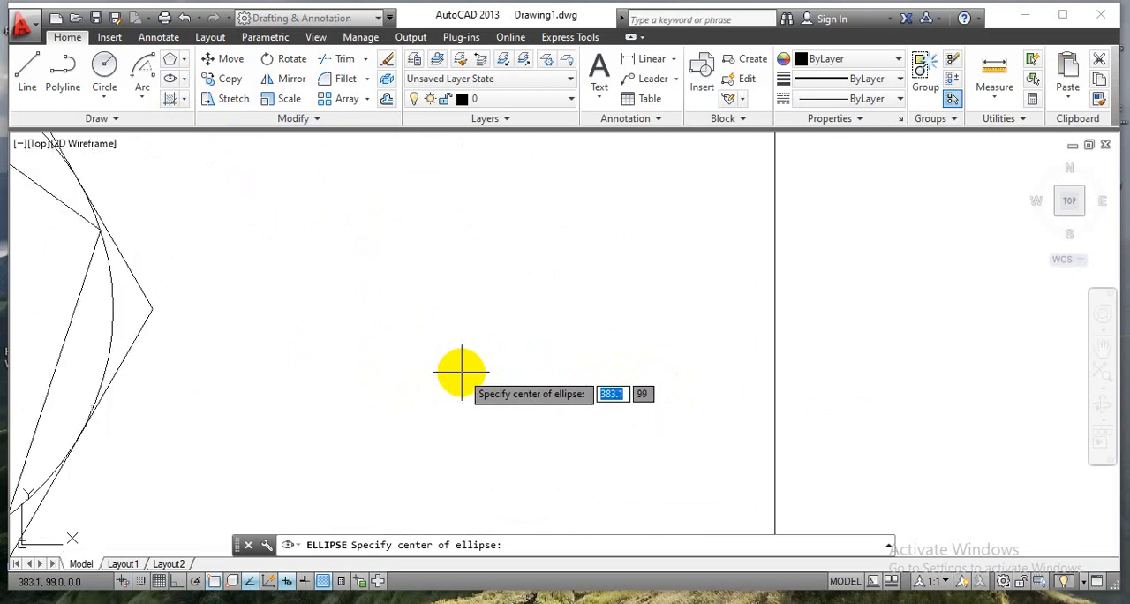
{"action": "left_click", "coordinate": [480, 311]}
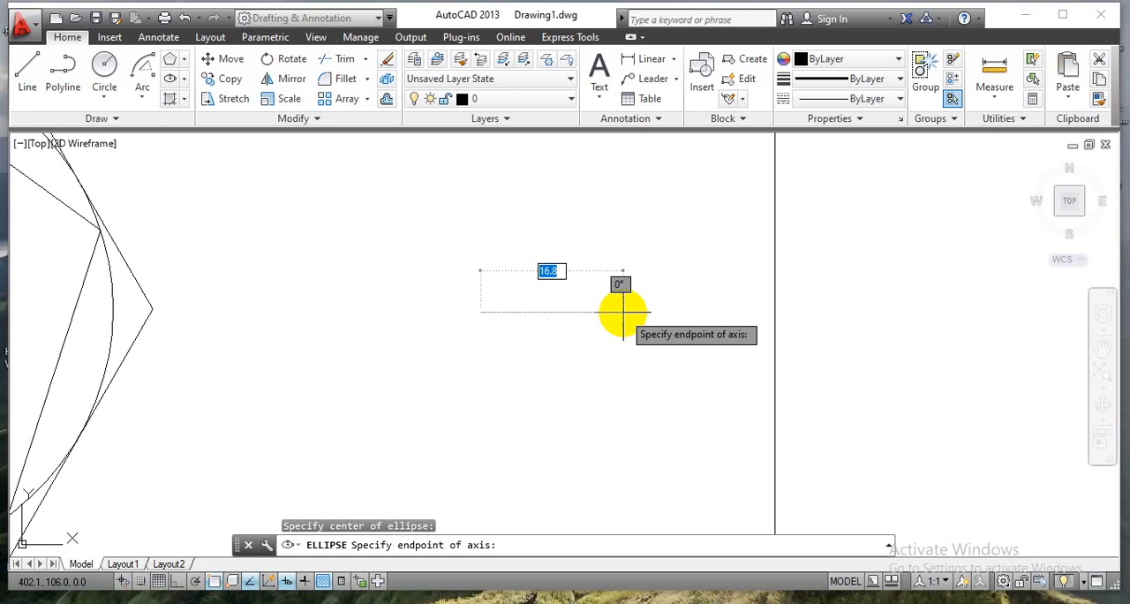
{"action": "type", "text": "30"}
{"action": "key", "text": "Return"}
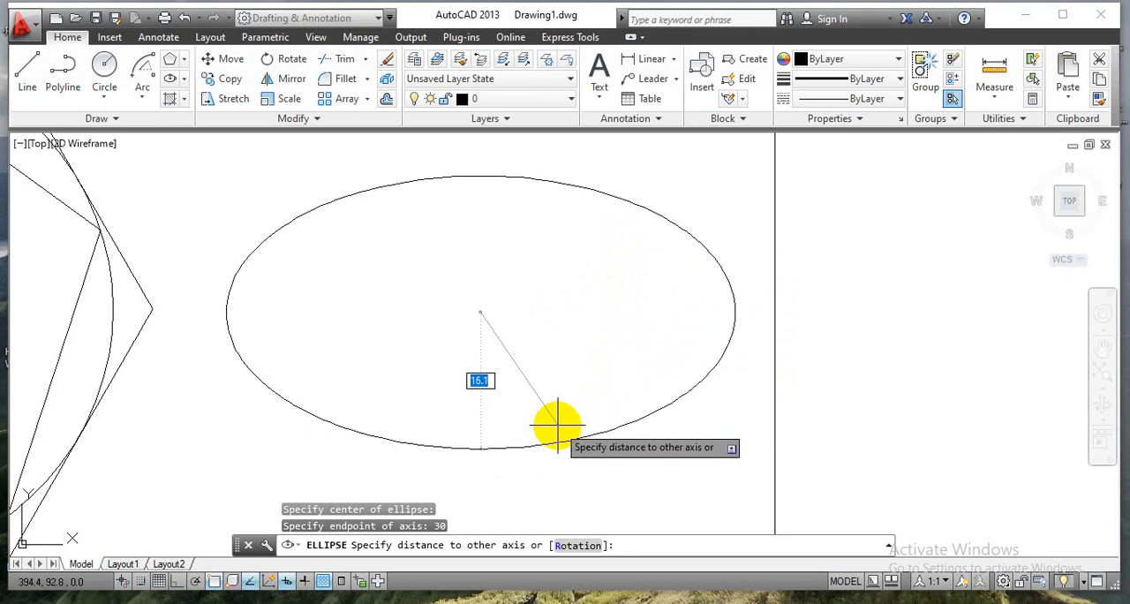
{"action": "type", "text": "2"}
{"action": "key", "text": "BackSpace"}
{"action": "type", "text": "15"}
{"action": "key", "text": "Return"}
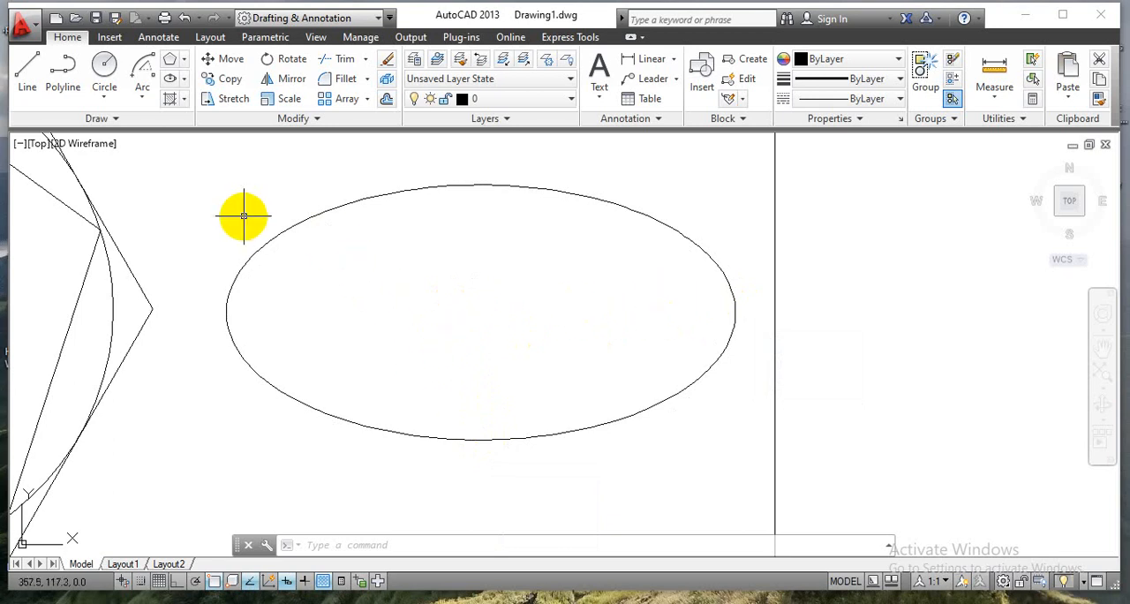
Draw an Axis, End ellipse below the first one, with a horizontal axis about 51 mm long starting near (363, 70) and a 13 mm other half-axis.
{"action": "scroll", "coordinate": [461, 300], "scroll_direction": "down", "scroll_amount": 4}
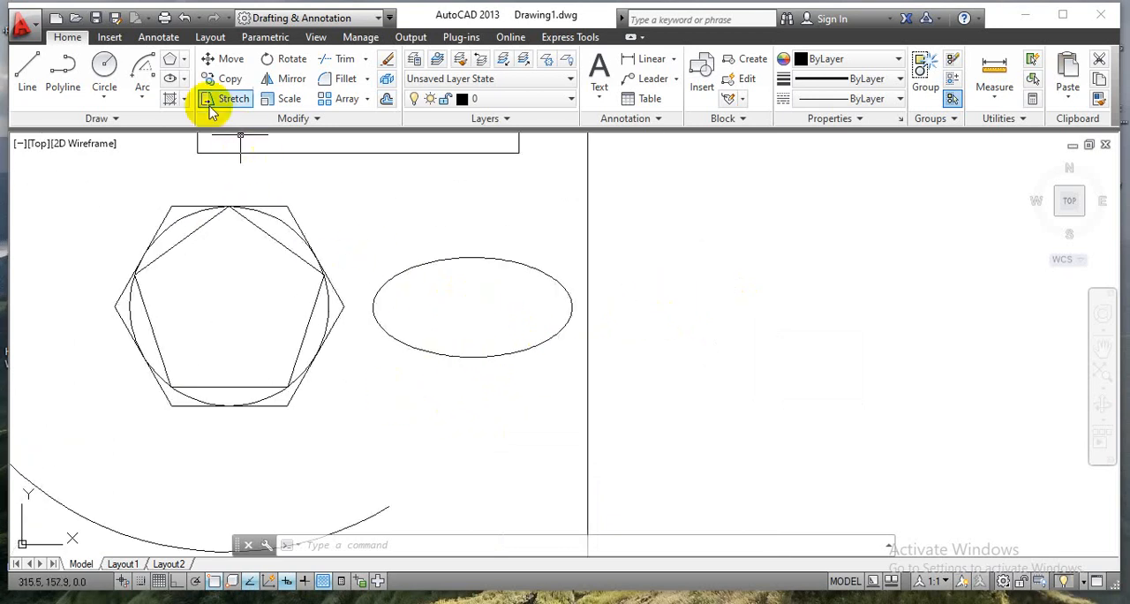
{"action": "left_click", "coordinate": [183, 79]}
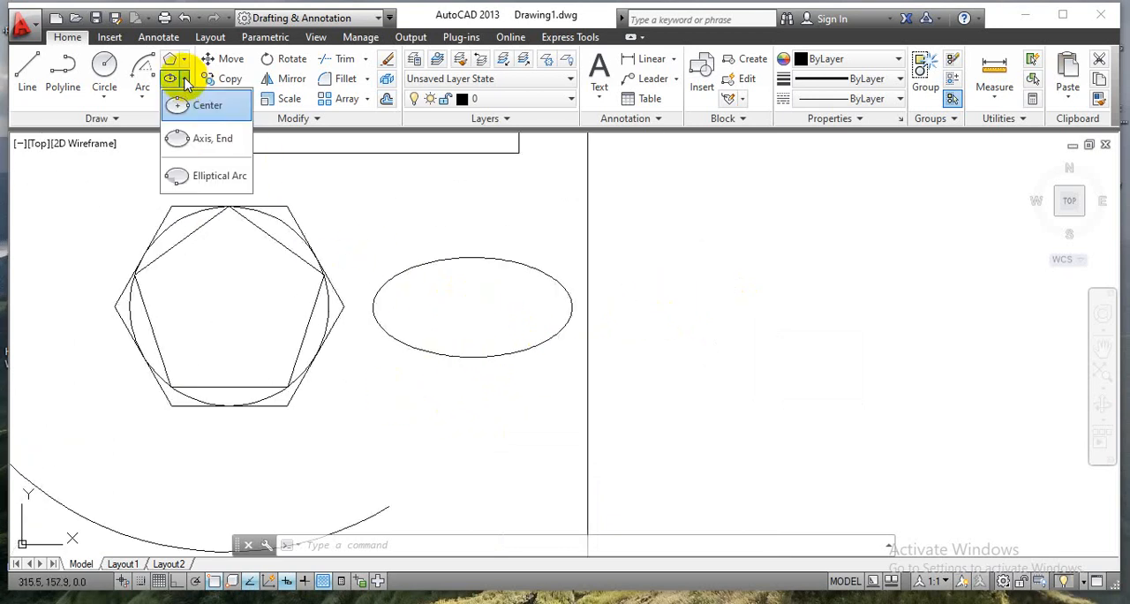
{"action": "left_click", "coordinate": [200, 143]}
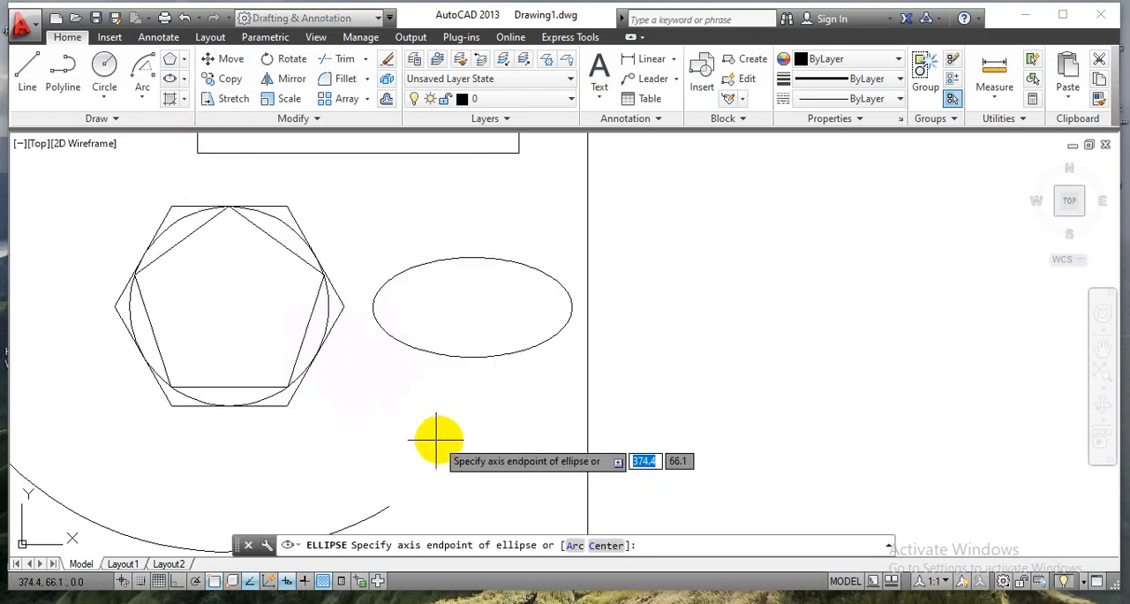
{"action": "middle_click_drag", "start_coordinate": [436, 441], "coordinate": [429, 344]}
{"action": "scroll", "coordinate": [429, 336], "scroll_direction": "up", "scroll_amount": 5}
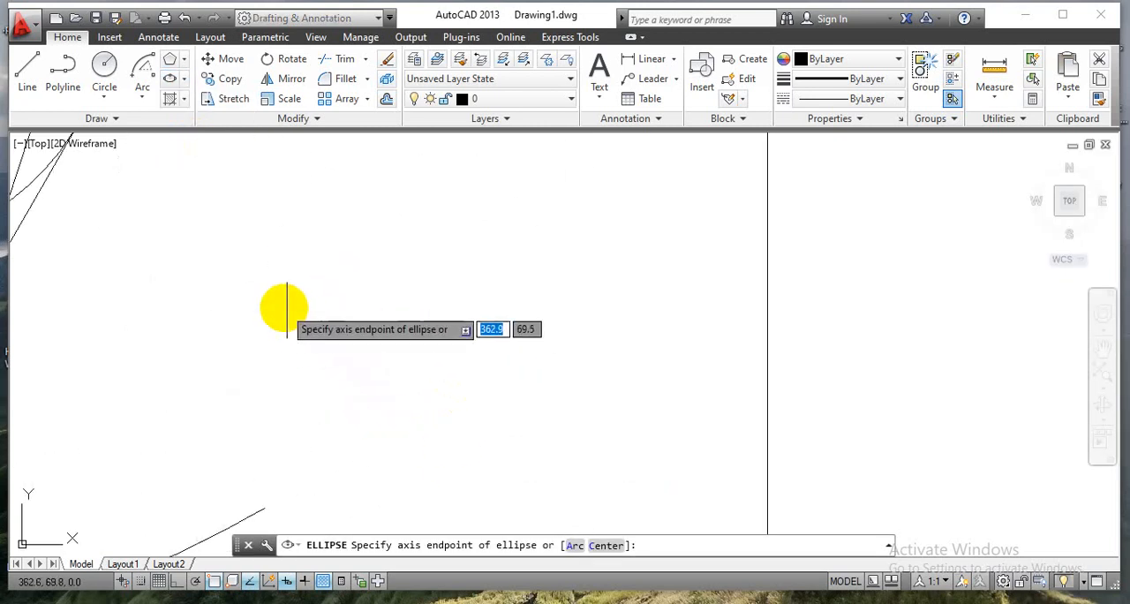
{"action": "left_click", "coordinate": [283, 306]}
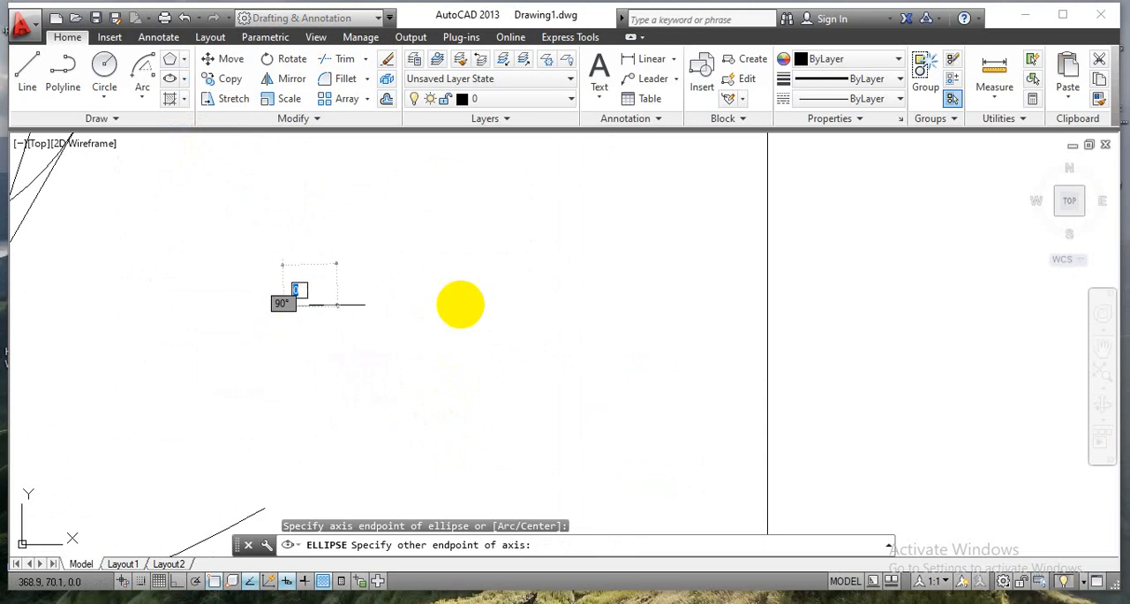
{"action": "left_click", "coordinate": [715, 307]}
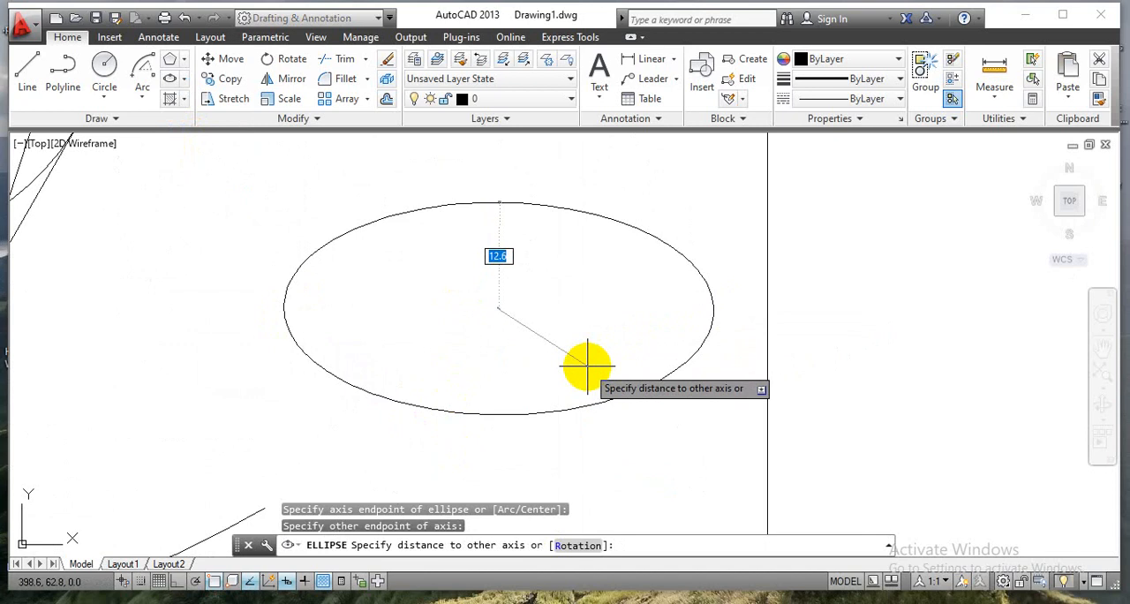
{"action": "type", "text": "13"}
{"action": "key", "text": "Return"}
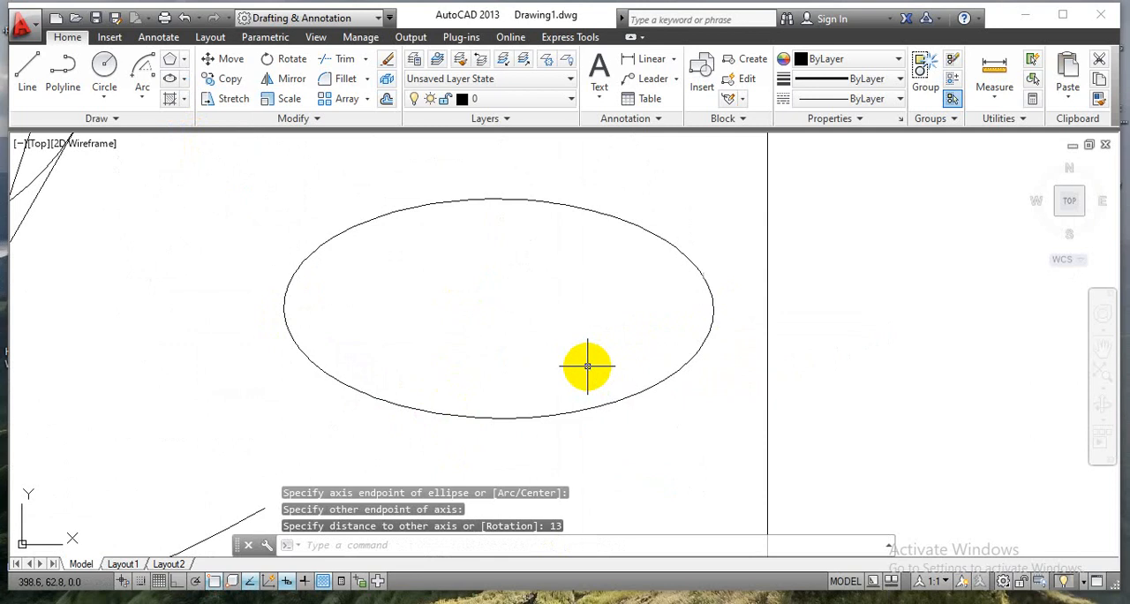
{"action": "scroll", "coordinate": [367, 307], "scroll_direction": "down", "scroll_amount": 2}
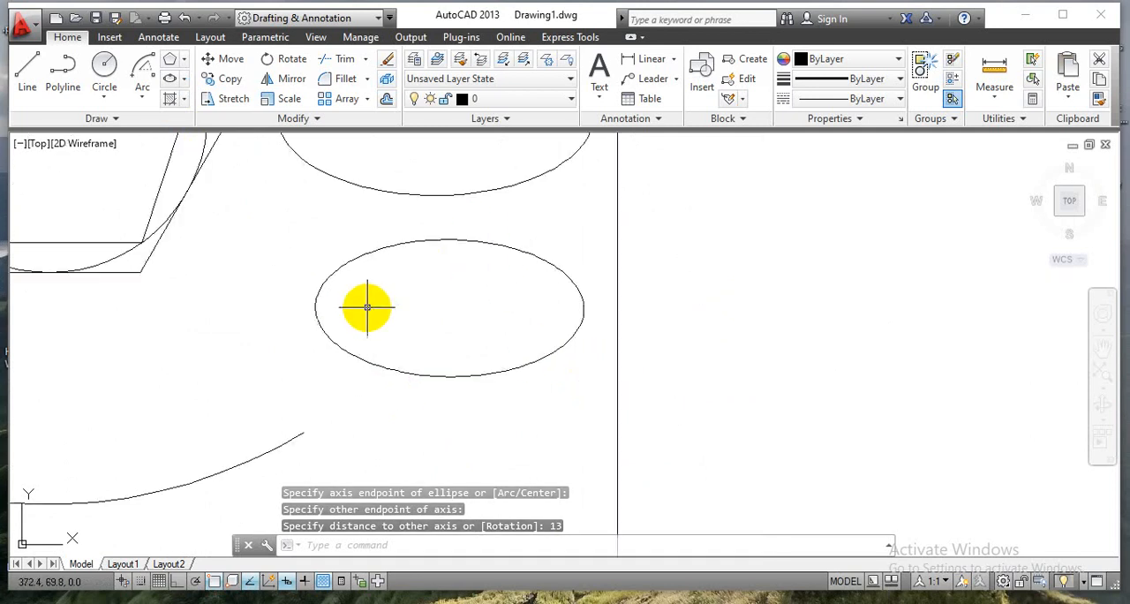
{"action": "left_click", "coordinate": [315, 308]}
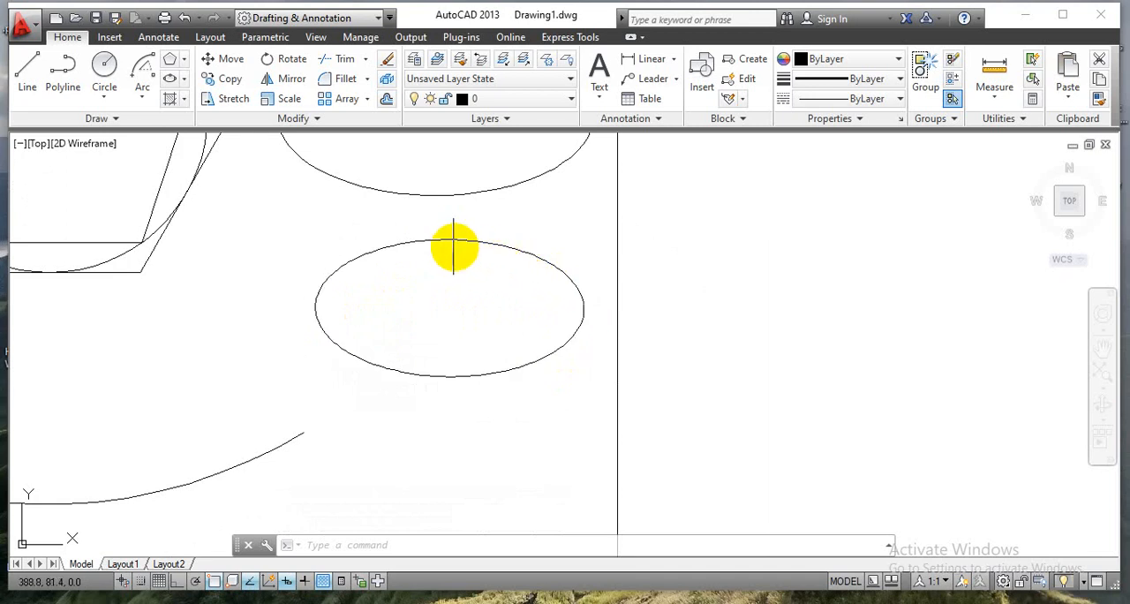
Draw an elliptical arc between the two lower arcs, from about (166, 44), with an axis about 54 mm long, 12 mm half-axis, start angle 0 and end angle 140.
{"action": "scroll", "coordinate": [453, 256], "scroll_direction": "down", "scroll_amount": 3}
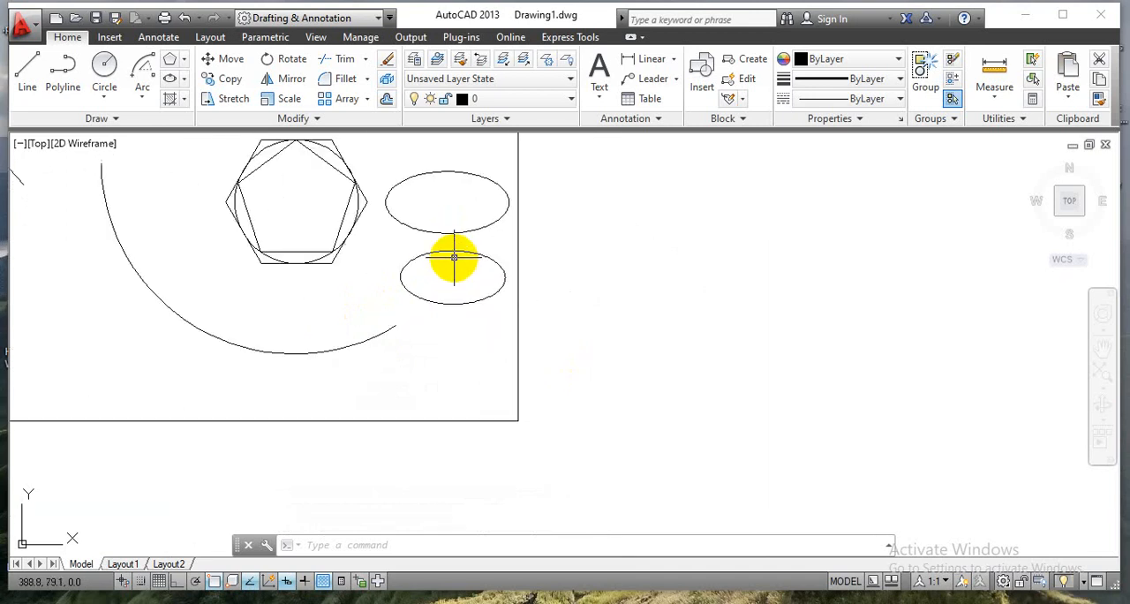
{"action": "mouse_move", "coordinate": [472, 316]}
{"action": "middle_mouse_down"}
{"action": "mouse_move", "coordinate": [585, 407]}
{"action": "mouse_move", "coordinate": [758, 463]}
{"action": "middle_mouse_up"}
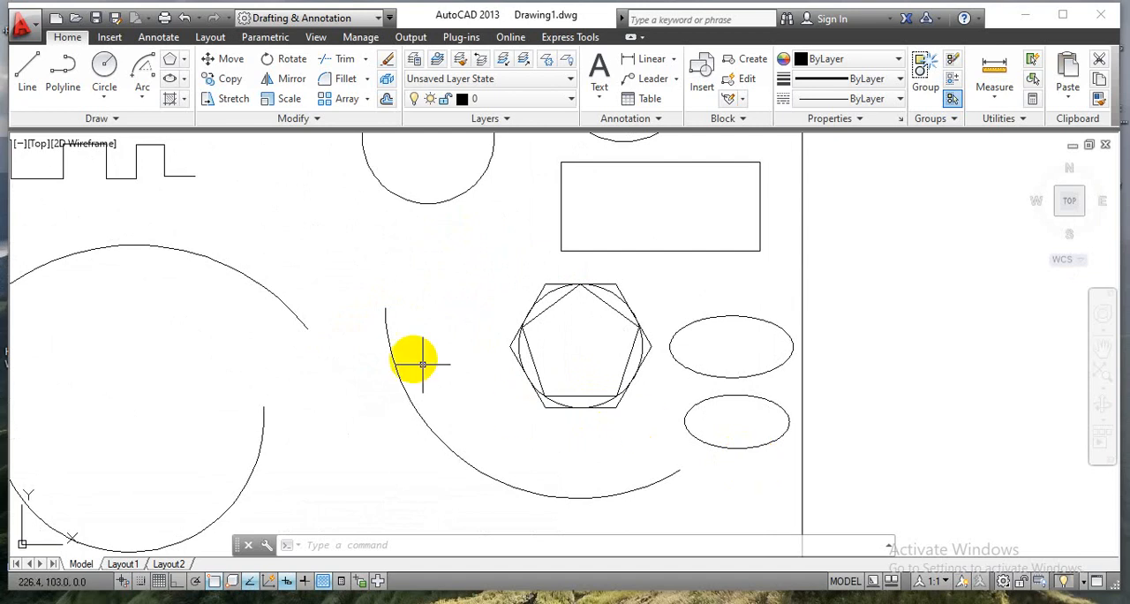
{"action": "left_click", "coordinate": [181, 79]}
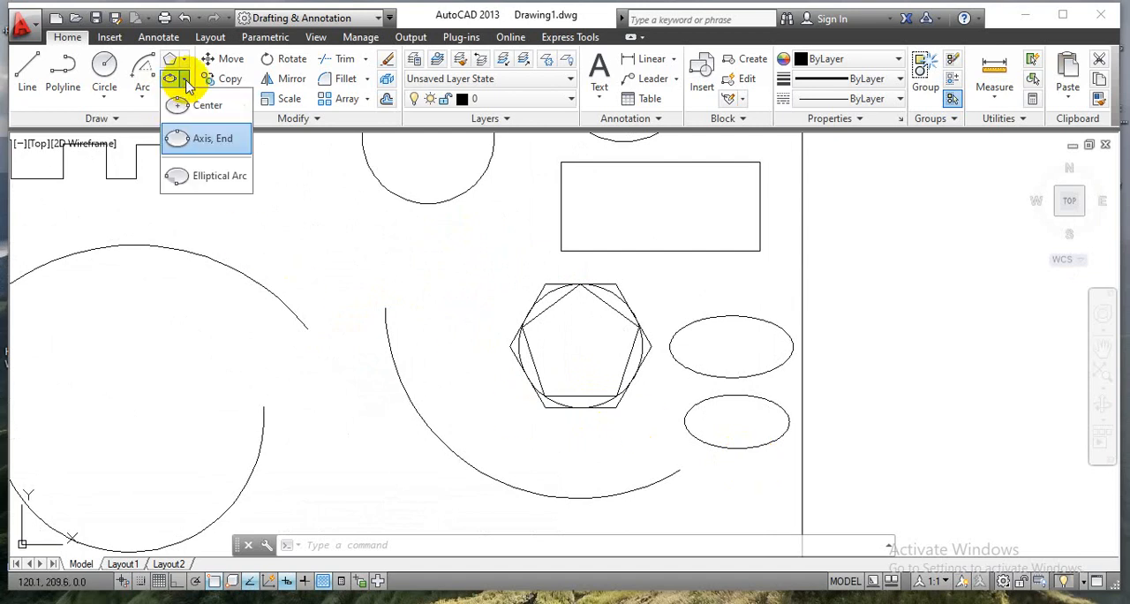
{"action": "left_click", "coordinate": [199, 184]}
{"action": "scroll", "coordinate": [403, 450], "scroll_direction": "down", "scroll_amount": 2}
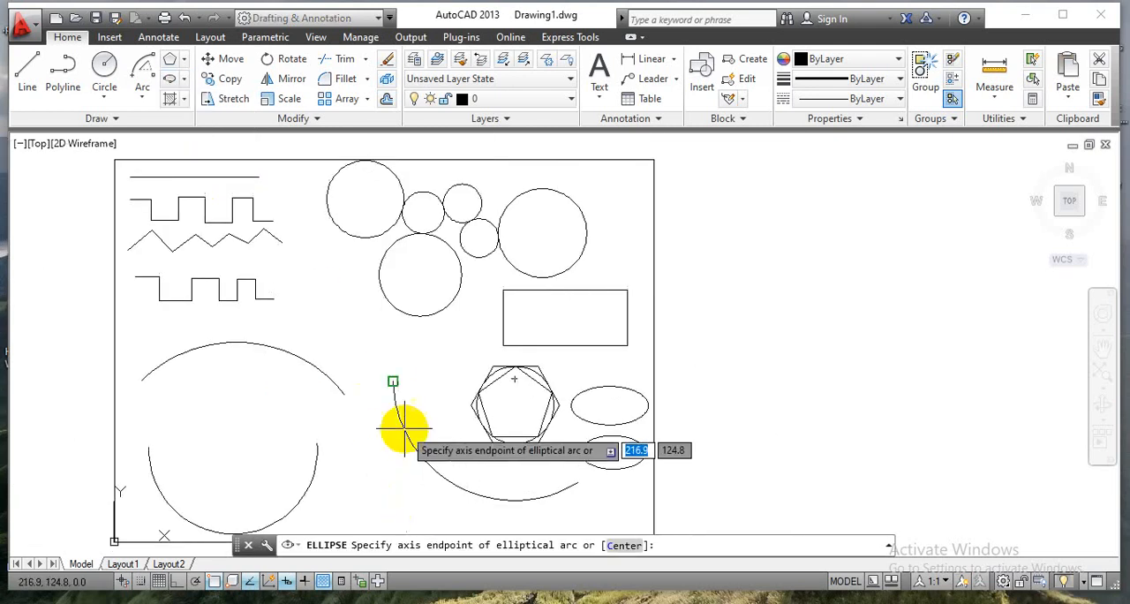
{"action": "scroll", "coordinate": [367, 345], "scroll_direction": "up", "scroll_amount": 5}
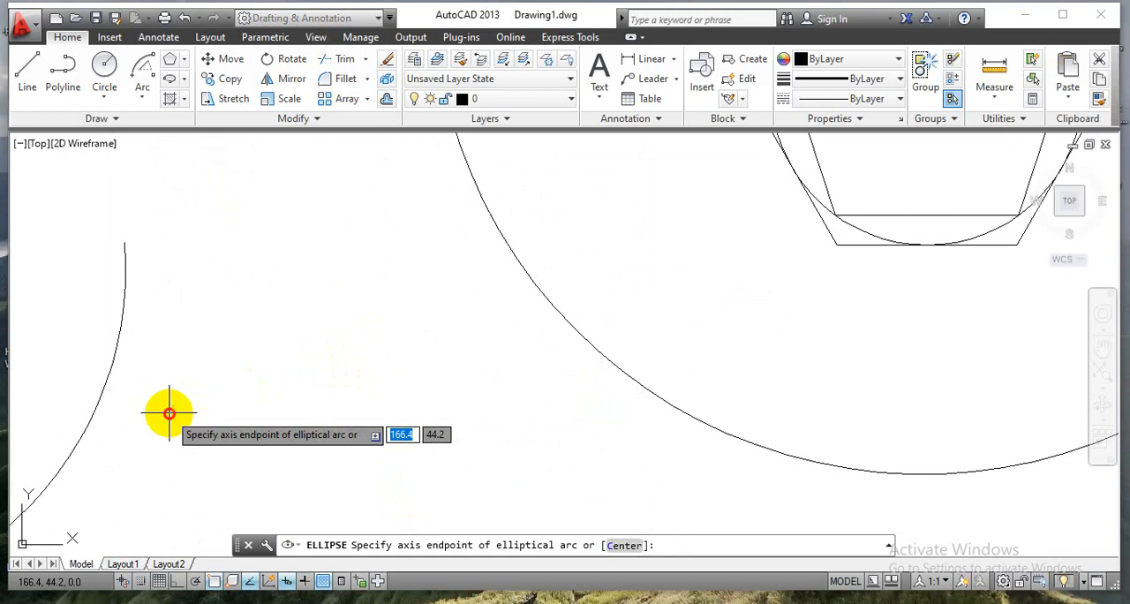
{"action": "left_click", "coordinate": [169, 412]}
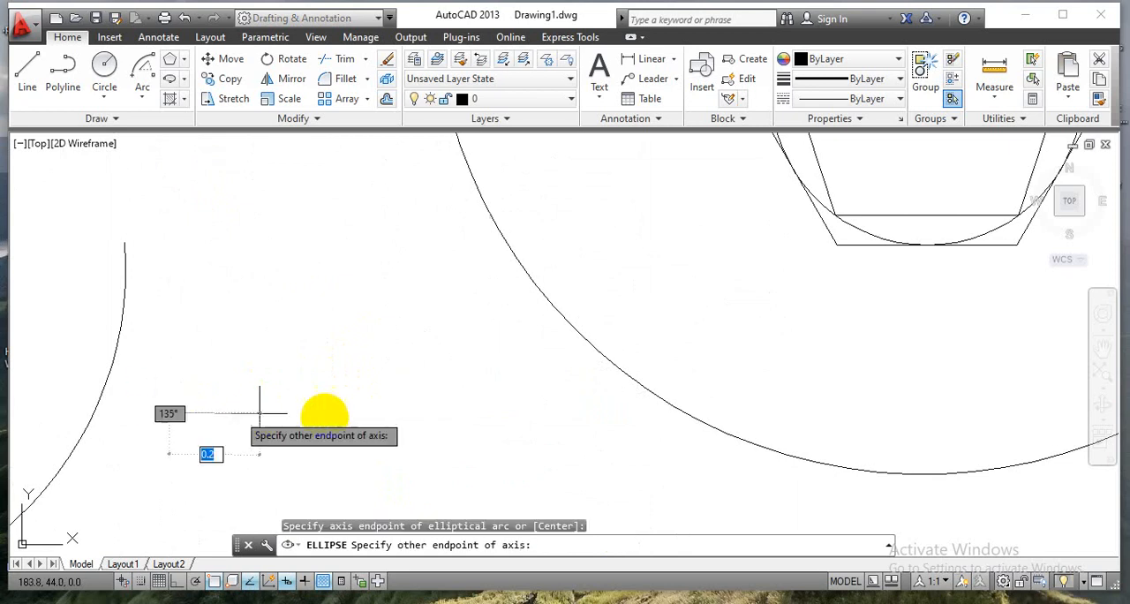
{"action": "left_click", "coordinate": [449, 408]}
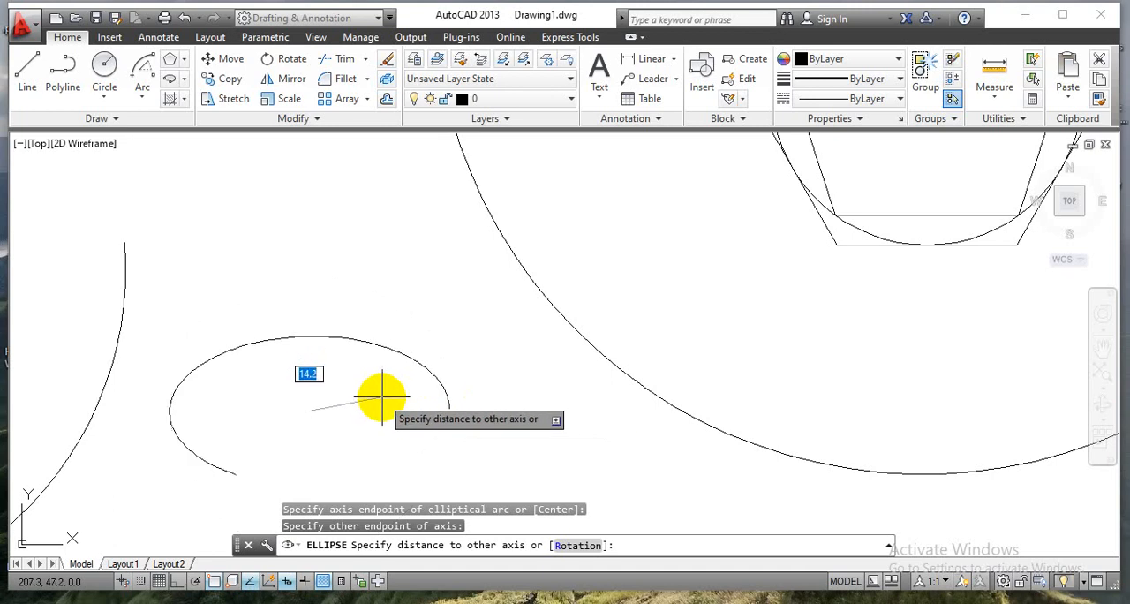
{"action": "type", "text": "12"}
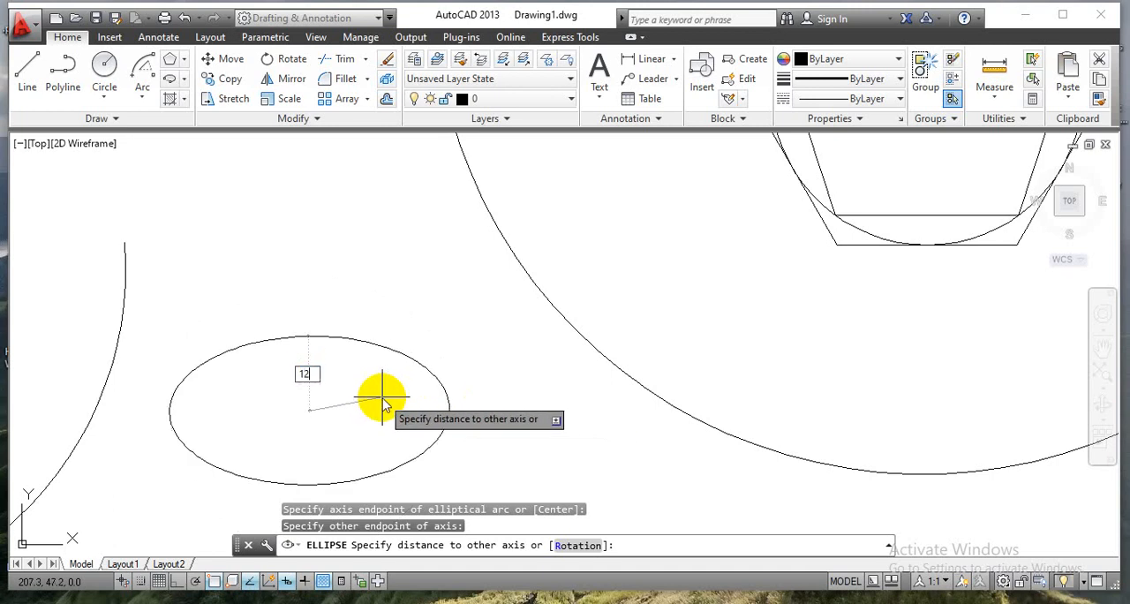
{"action": "key", "text": "Return"}
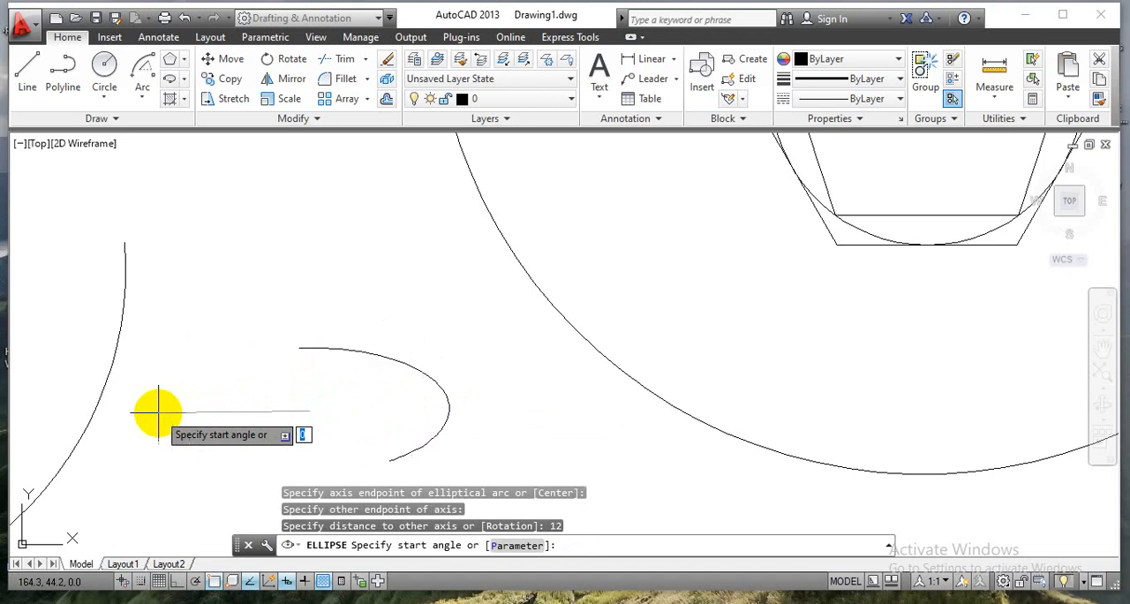
{"action": "type", "text": "0"}
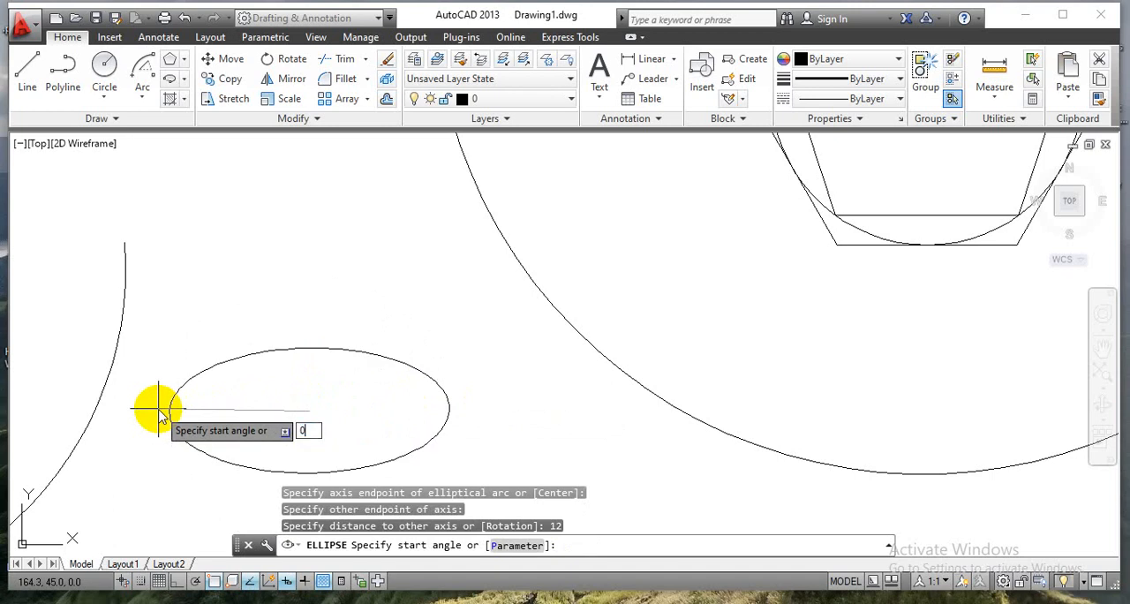
{"action": "key", "text": "Return"}
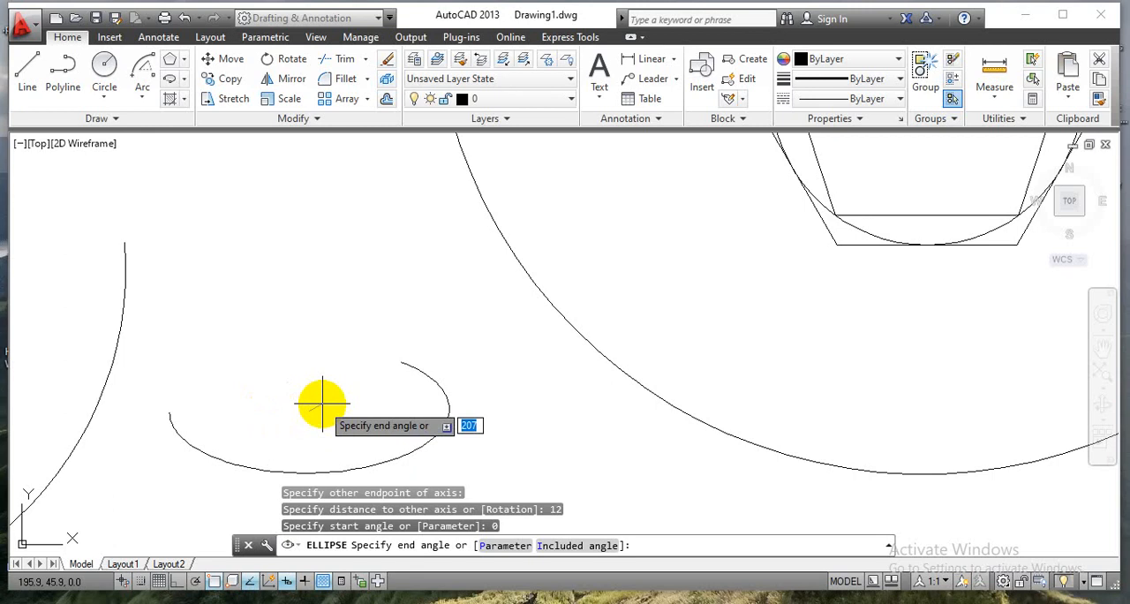
{"action": "type", "text": "140"}
{"action": "key", "text": "Return"}
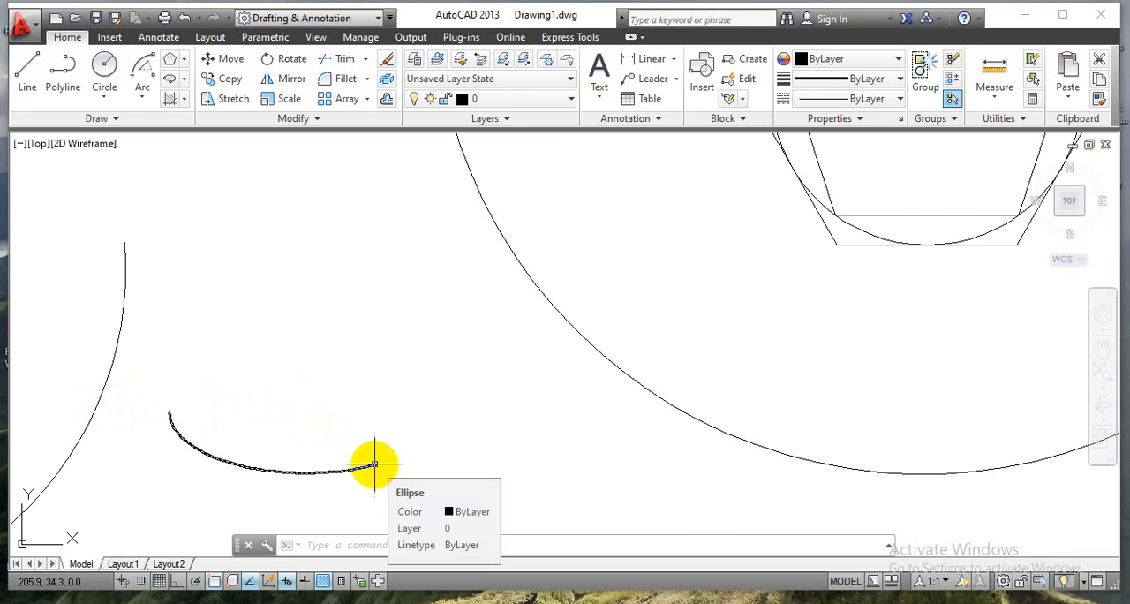
Hatch the inside of the rectangle above the hexagon with the ANSI31 pattern.
{"action": "scroll", "coordinate": [358, 395], "scroll_direction": "down", "scroll_amount": 4}
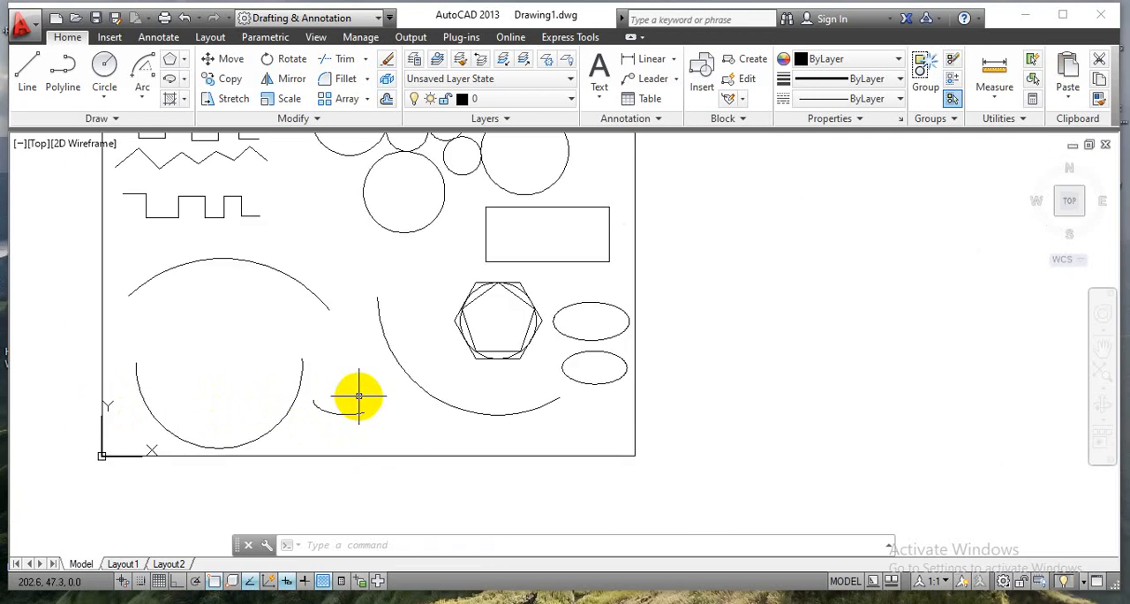
{"action": "scroll", "coordinate": [353, 380], "scroll_direction": "down", "scroll_amount": 2}
{"action": "middle_click_drag", "start_coordinate": [348, 273], "coordinate": [353, 373]}
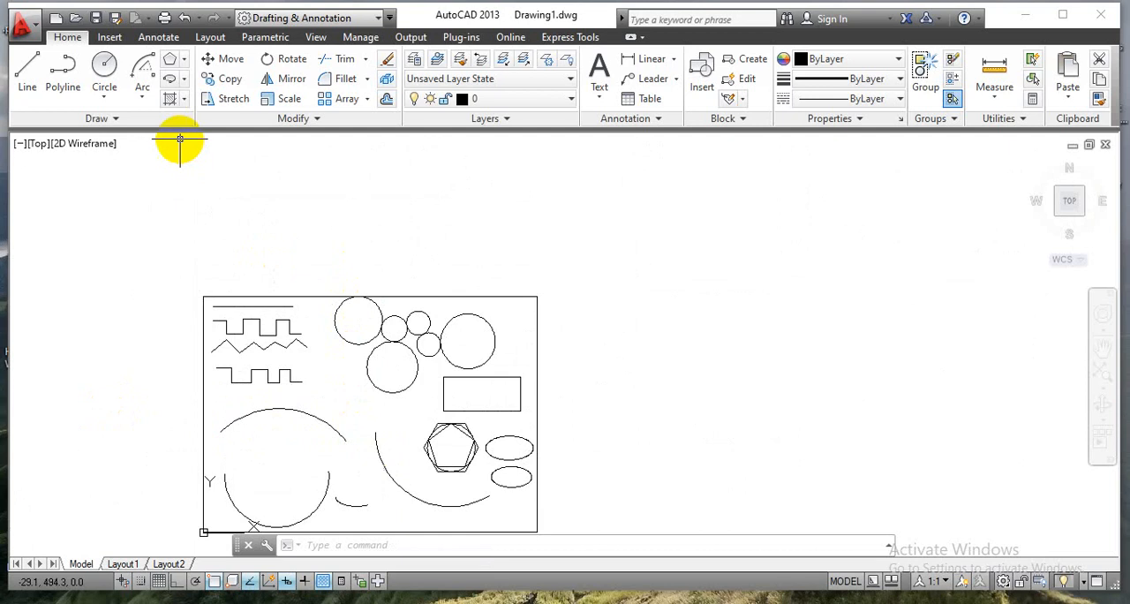
{"action": "left_click", "coordinate": [185, 103]}
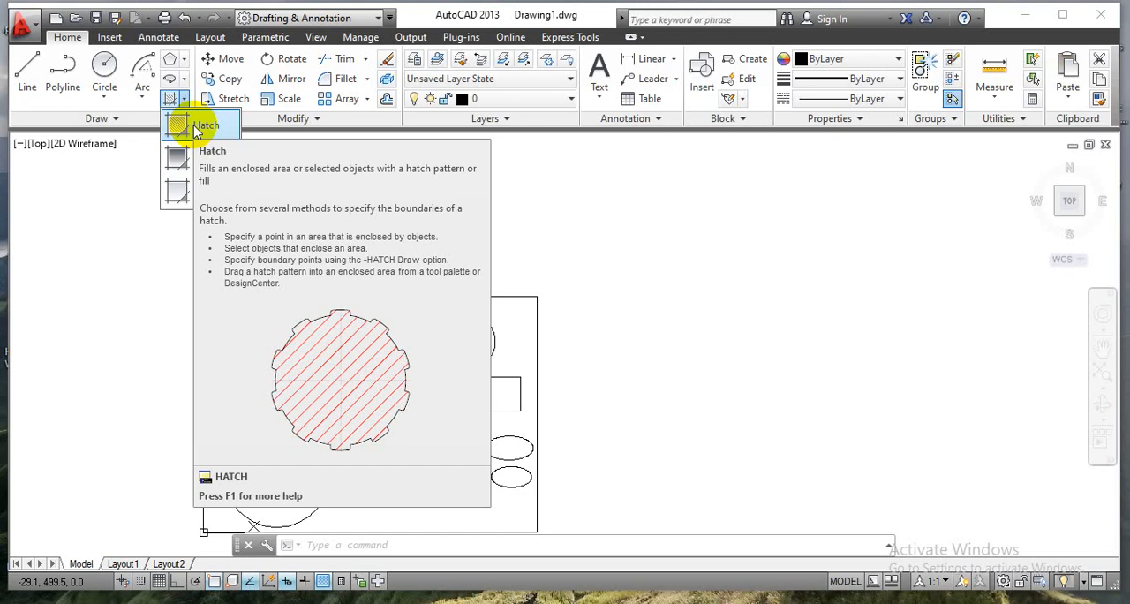
{"action": "left_click", "coordinate": [196, 127]}
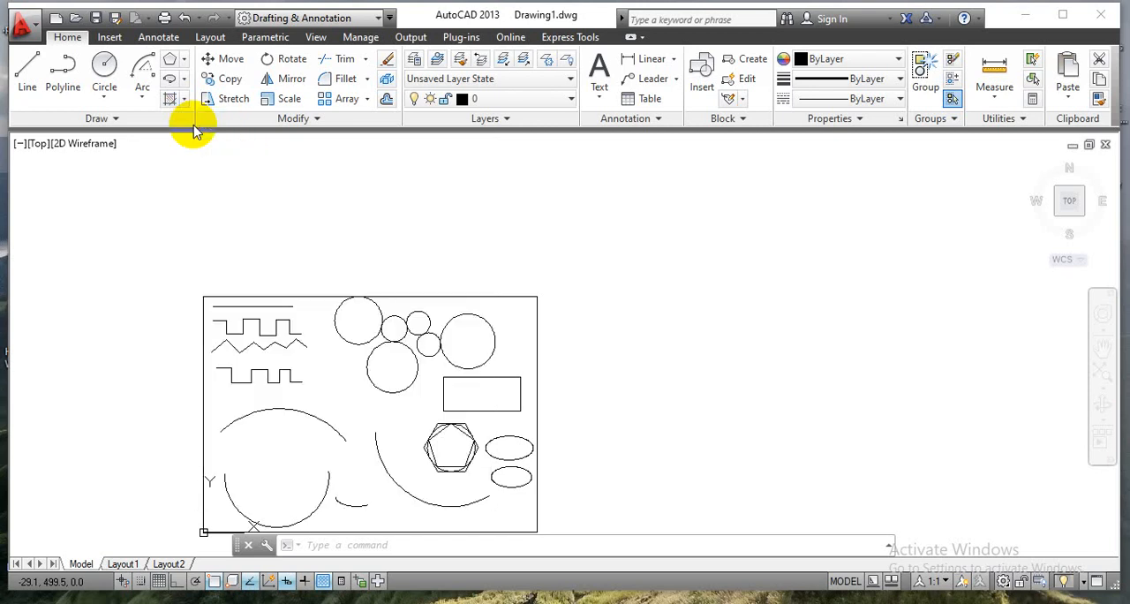
{"action": "left_click", "coordinate": [475, 391]}
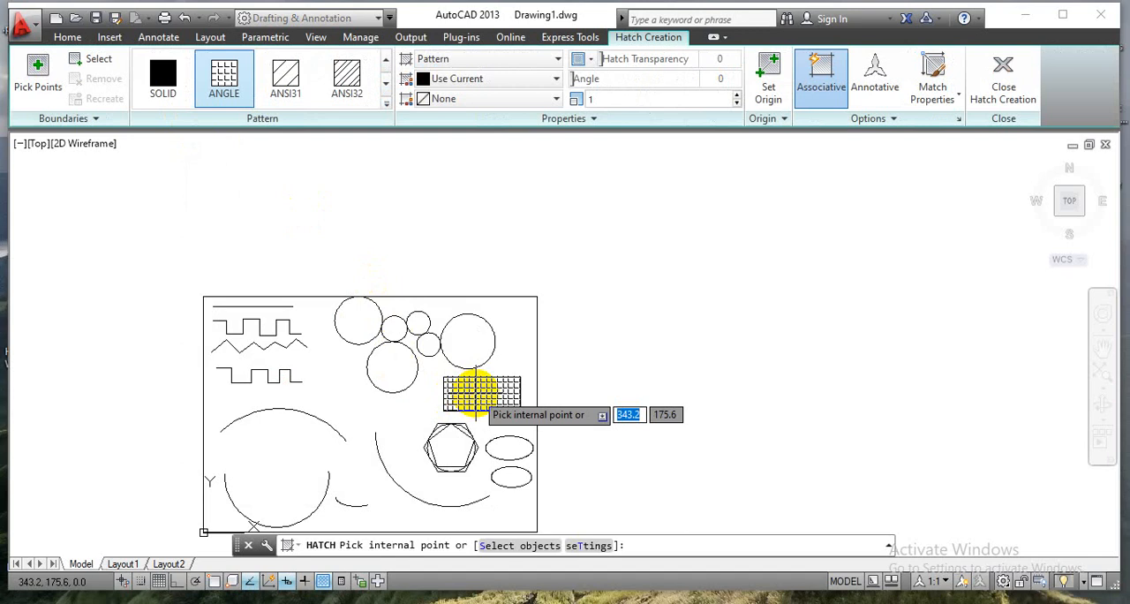
{"action": "scroll", "coordinate": [475, 392], "scroll_direction": "up", "scroll_amount": 4}
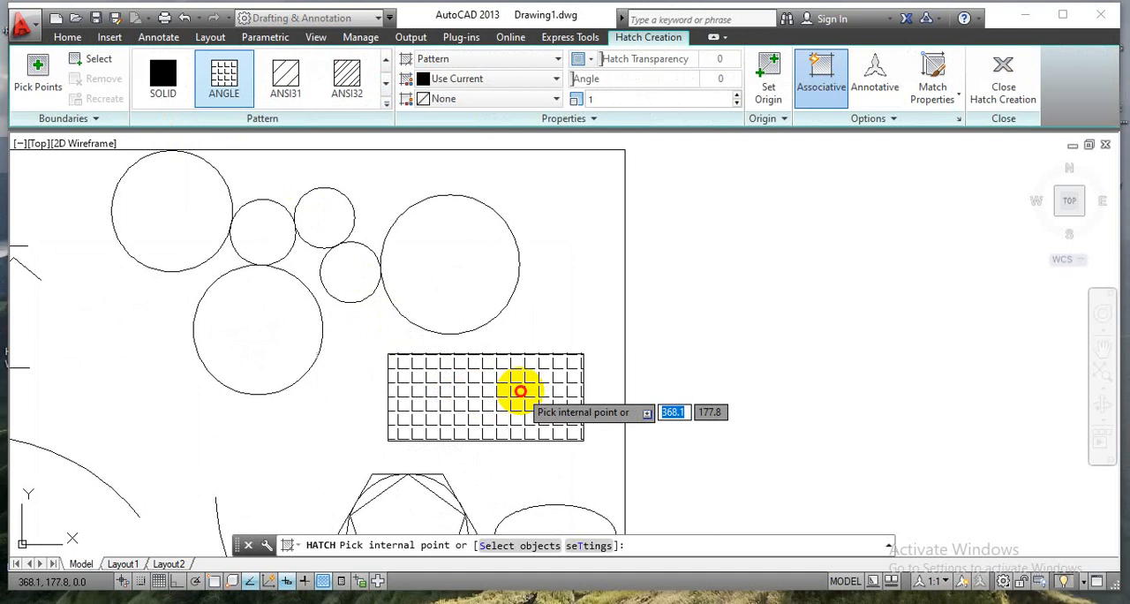
{"action": "left_click", "coordinate": [519, 391]}
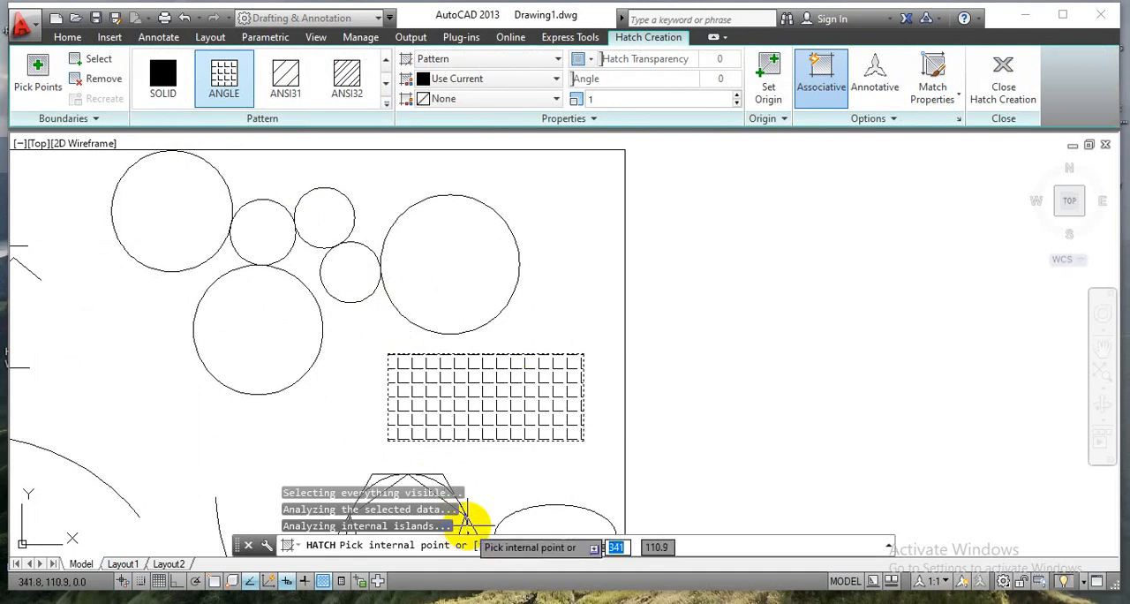
{"action": "left_click", "coordinate": [287, 84]}
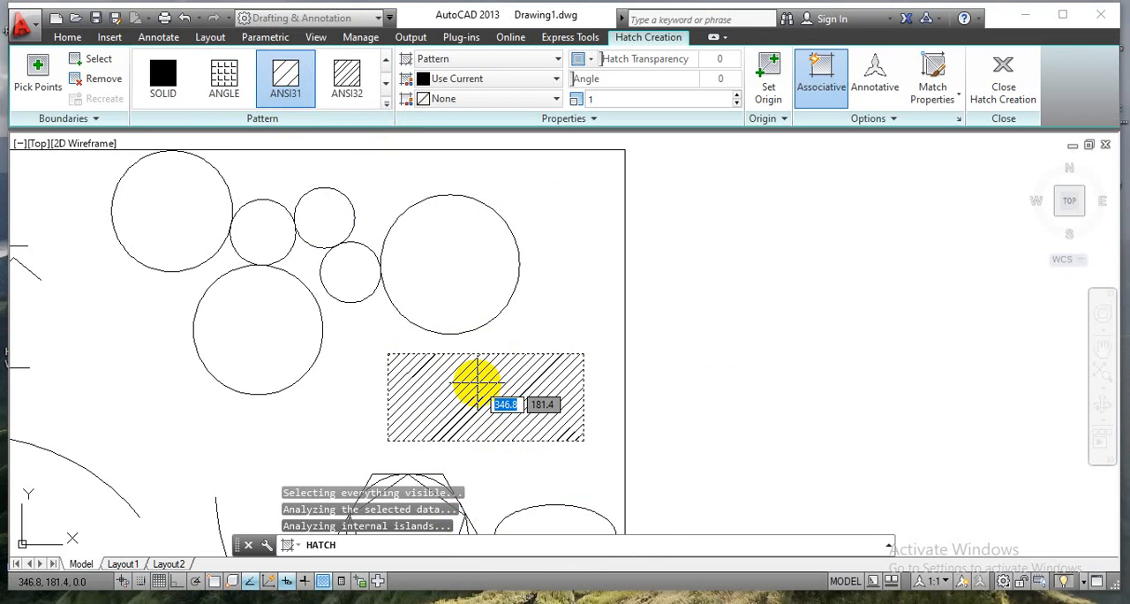
{"action": "key", "text": "Return"}
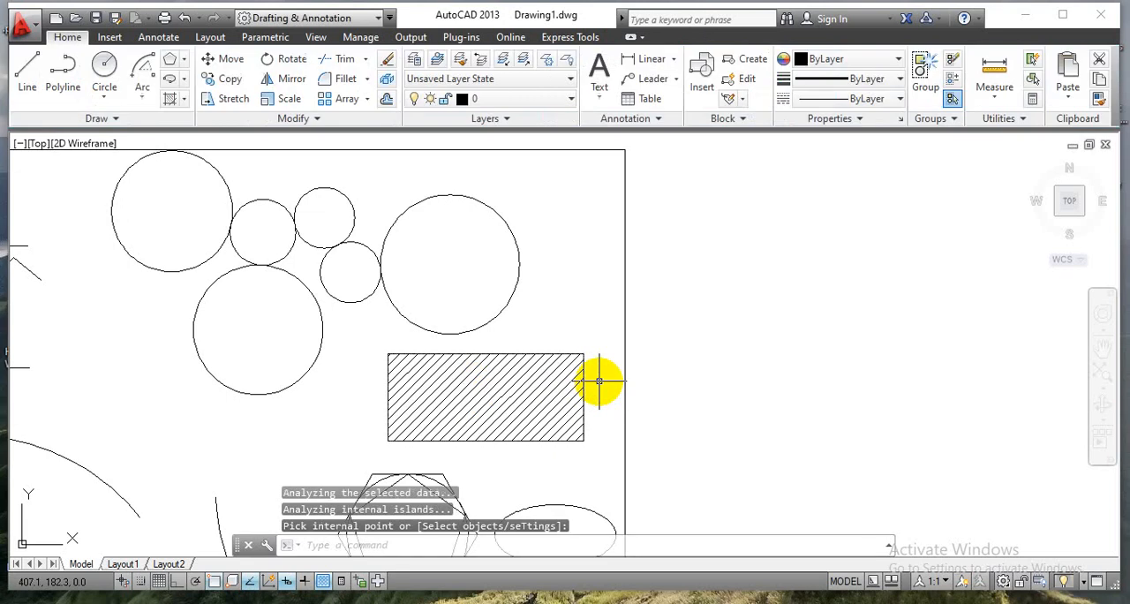
Apply a Gradient fill to the upper ellipse beside the hexagon, using the GR_SPHER pattern.
{"action": "scroll", "coordinate": [600, 382], "scroll_direction": "down", "scroll_amount": 2}
{"action": "middle_click_drag", "start_coordinate": [580, 429], "coordinate": [597, 351]}
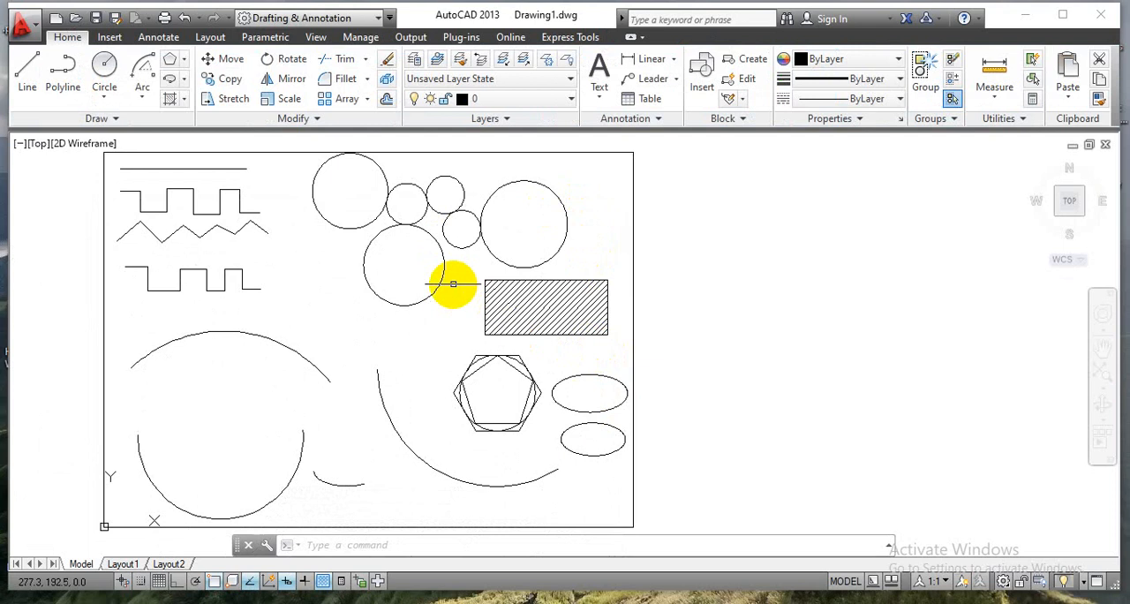
{"action": "left_click", "coordinate": [184, 100]}
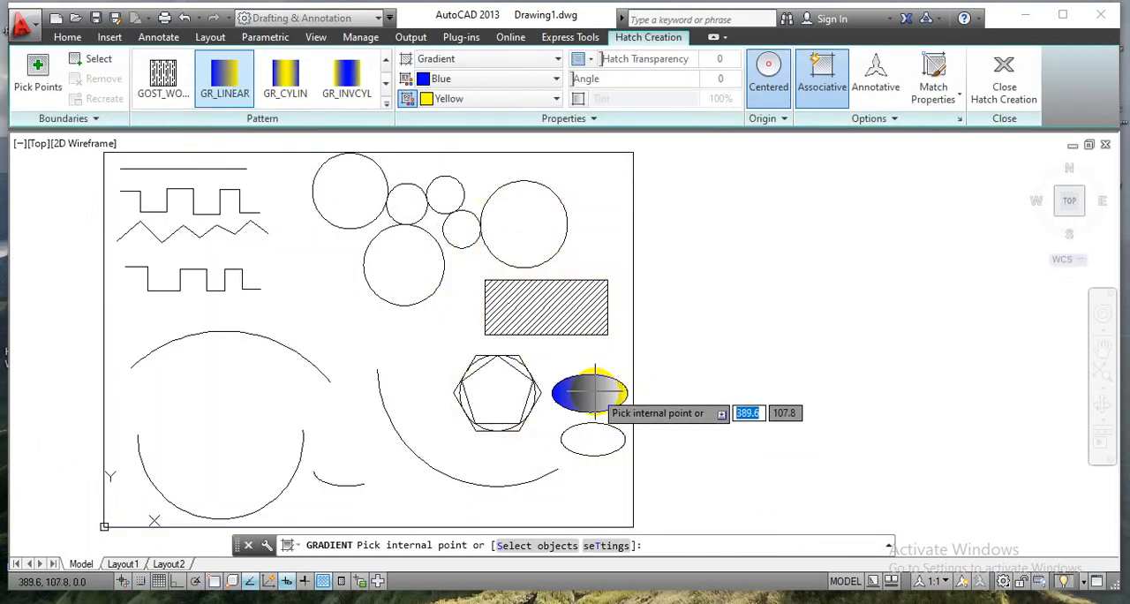
{"action": "scroll", "coordinate": [595, 389], "scroll_direction": "up", "scroll_amount": 5}
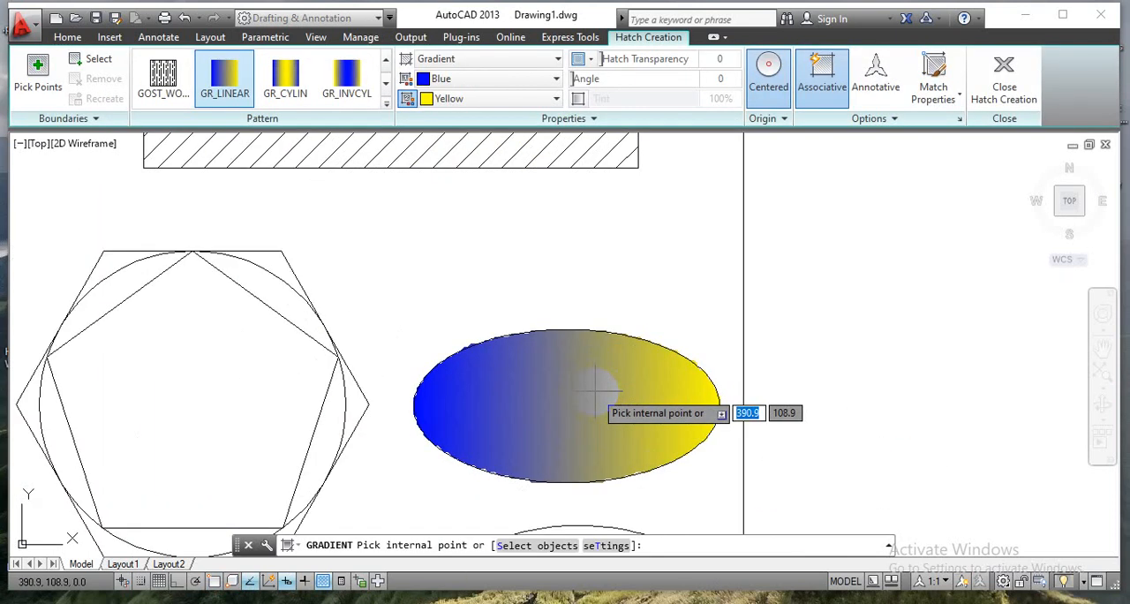
{"action": "left_click", "coordinate": [594, 389]}
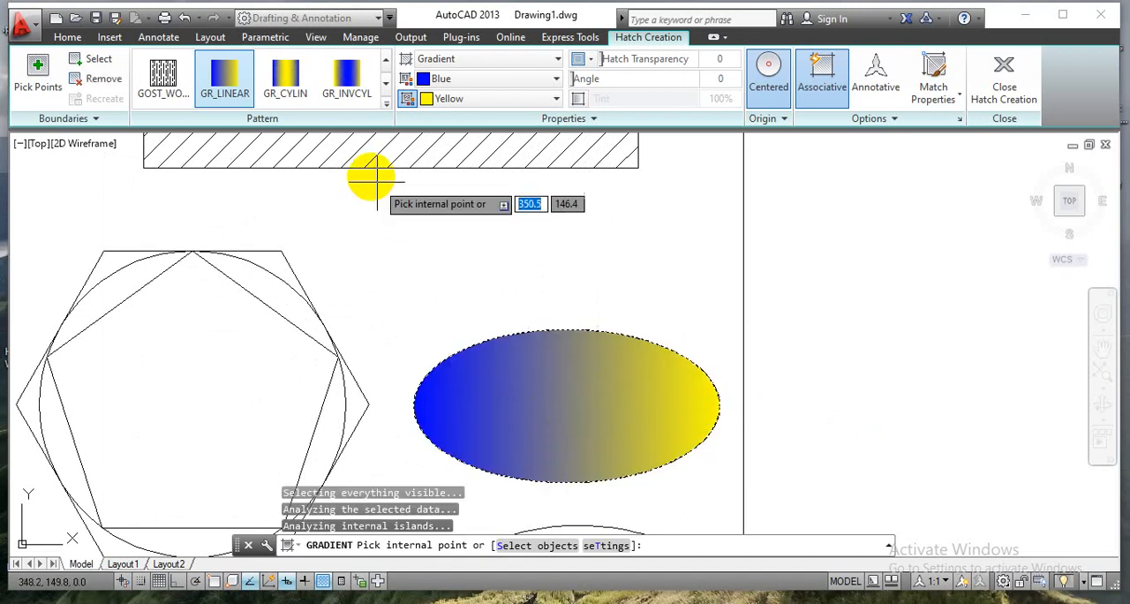
{"action": "left_click", "coordinate": [386, 104]}
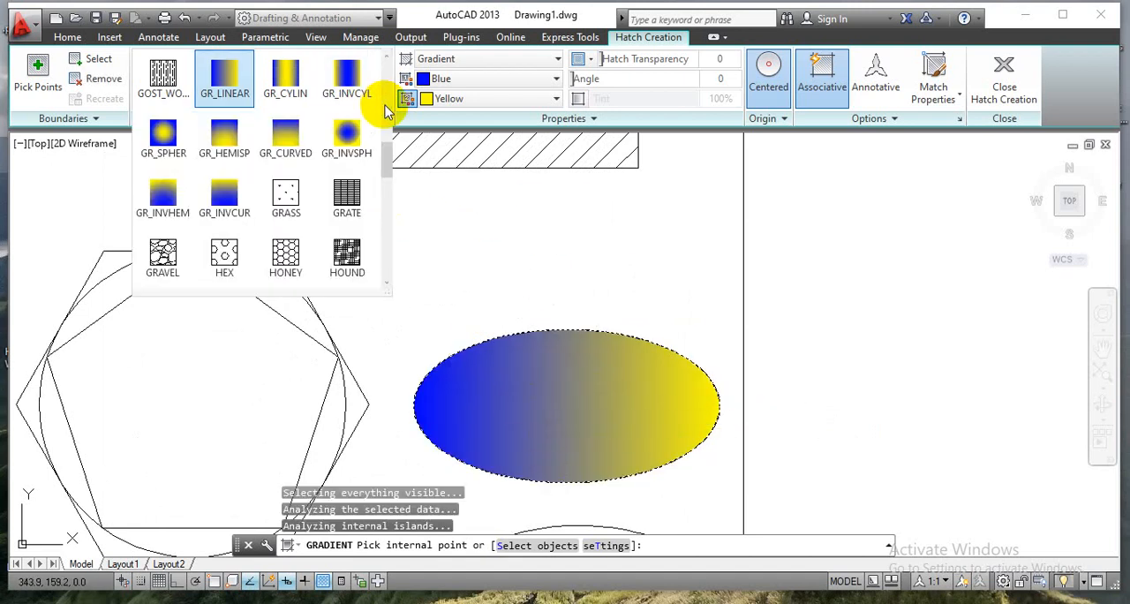
{"action": "left_click", "coordinate": [164, 151]}
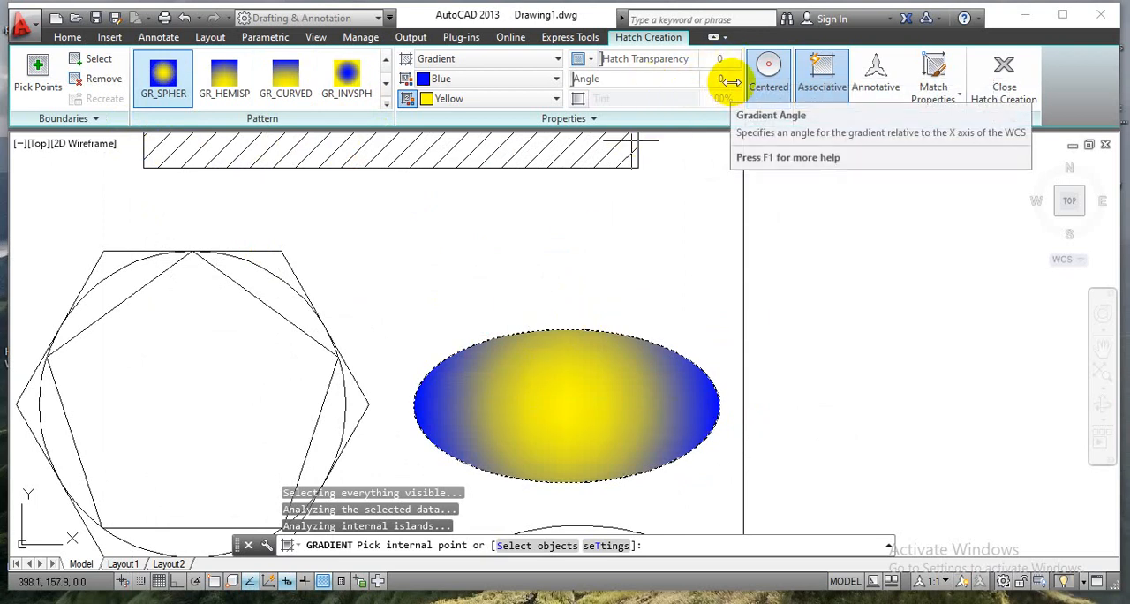
Set the ellipse gradient's first colour to Green and second colour to Red, and finish the fill.
{"action": "left_click", "coordinate": [516, 90]}
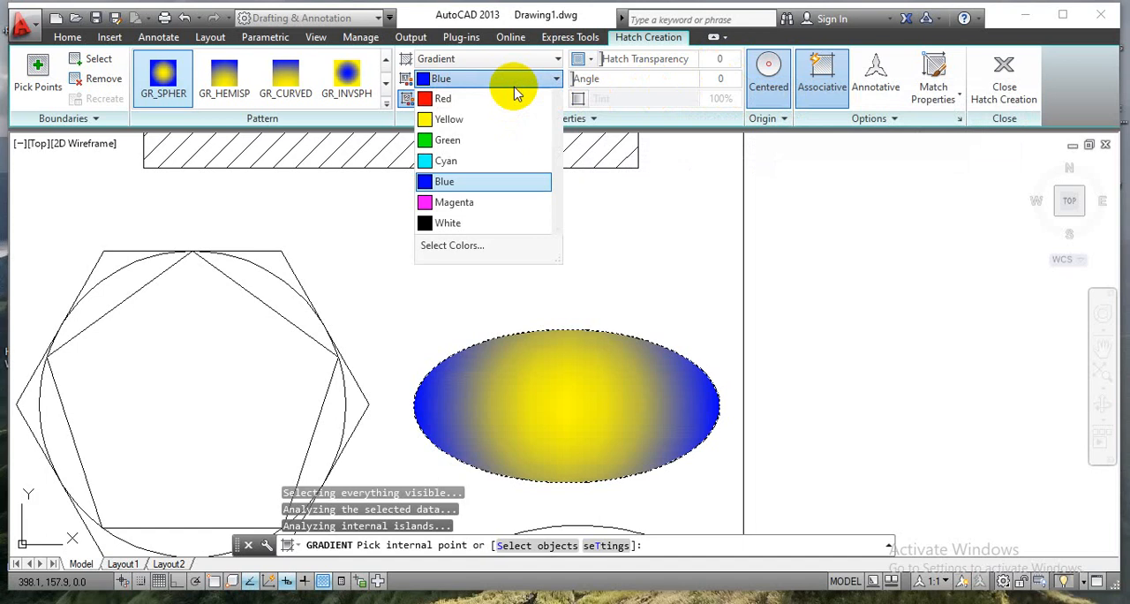
{"action": "left_click", "coordinate": [487, 139]}
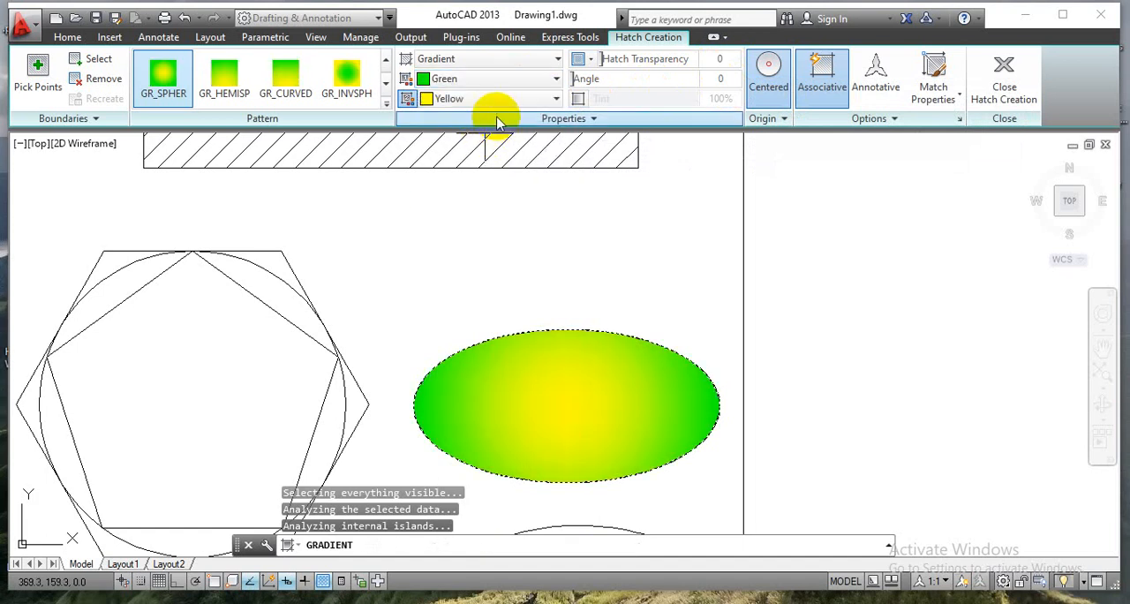
{"action": "left_click", "coordinate": [512, 97]}
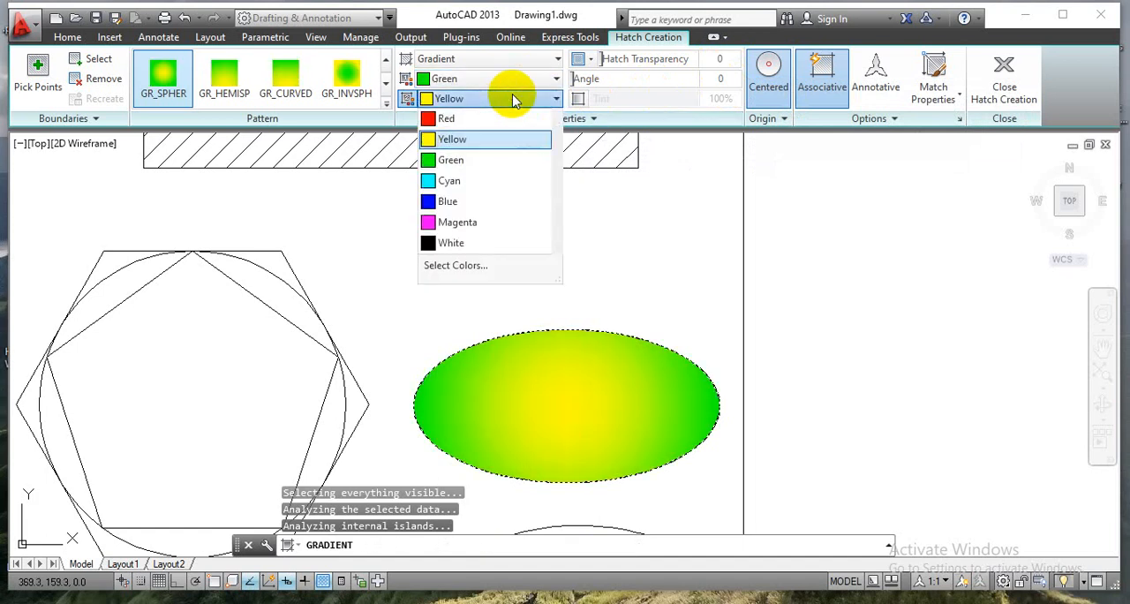
{"action": "left_click", "coordinate": [471, 121]}
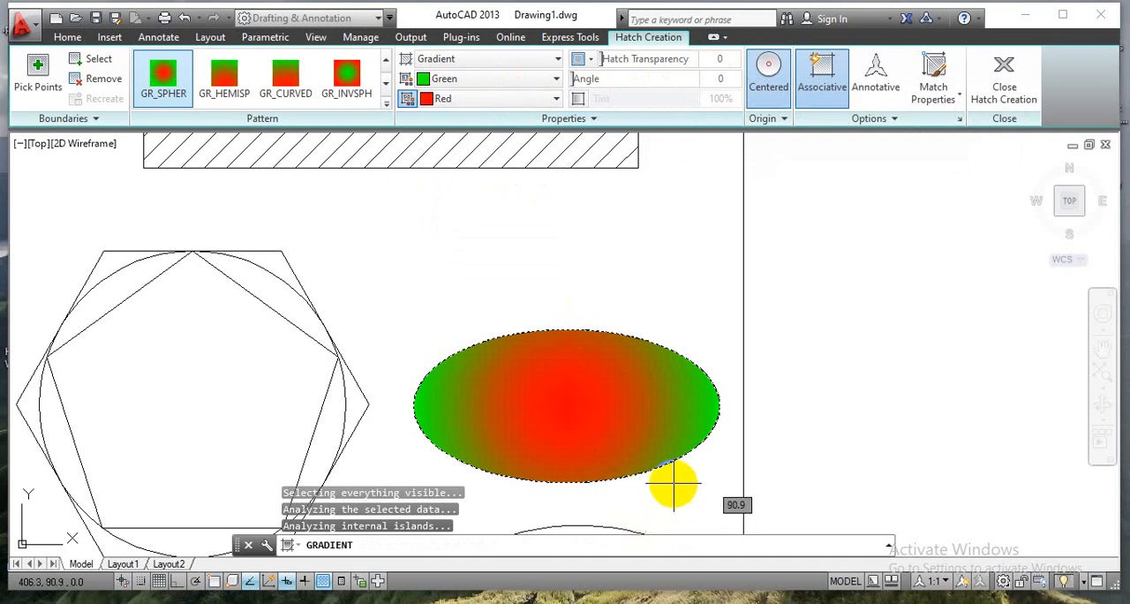
{"action": "scroll", "coordinate": [674, 481], "scroll_direction": "down", "scroll_amount": 6}
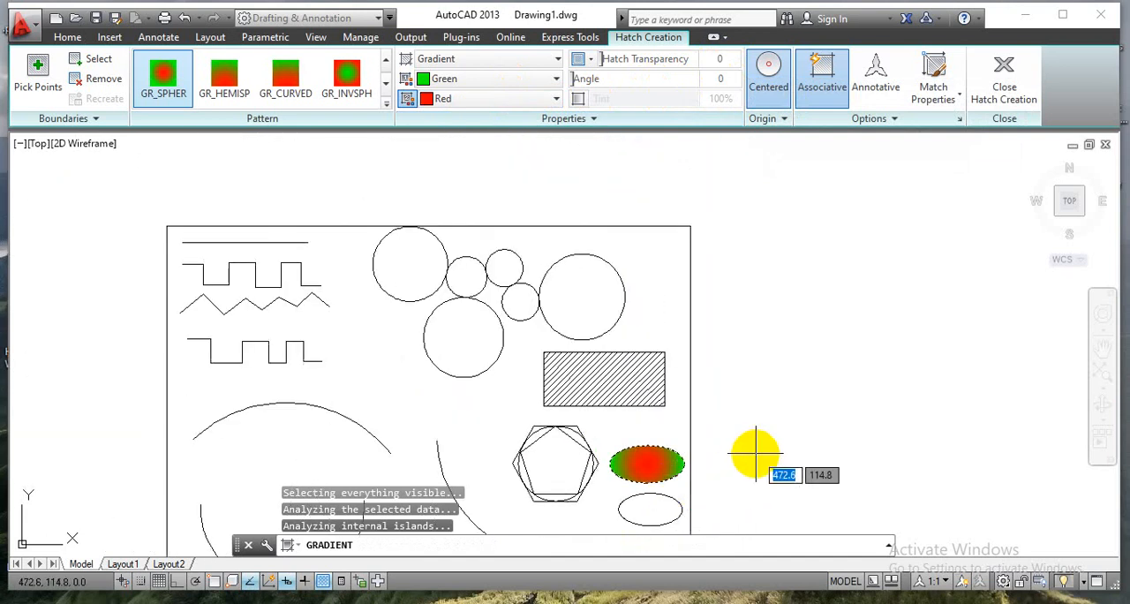
{"action": "key", "text": "Escape"}
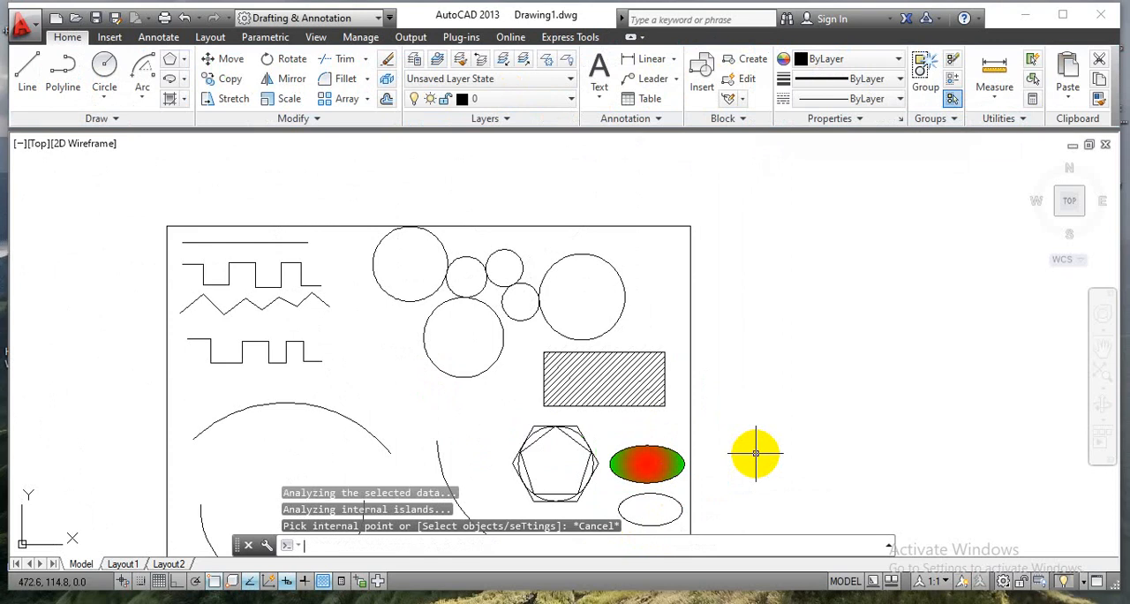
{"action": "scroll", "coordinate": [725, 379], "scroll_direction": "down", "scroll_amount": 2}
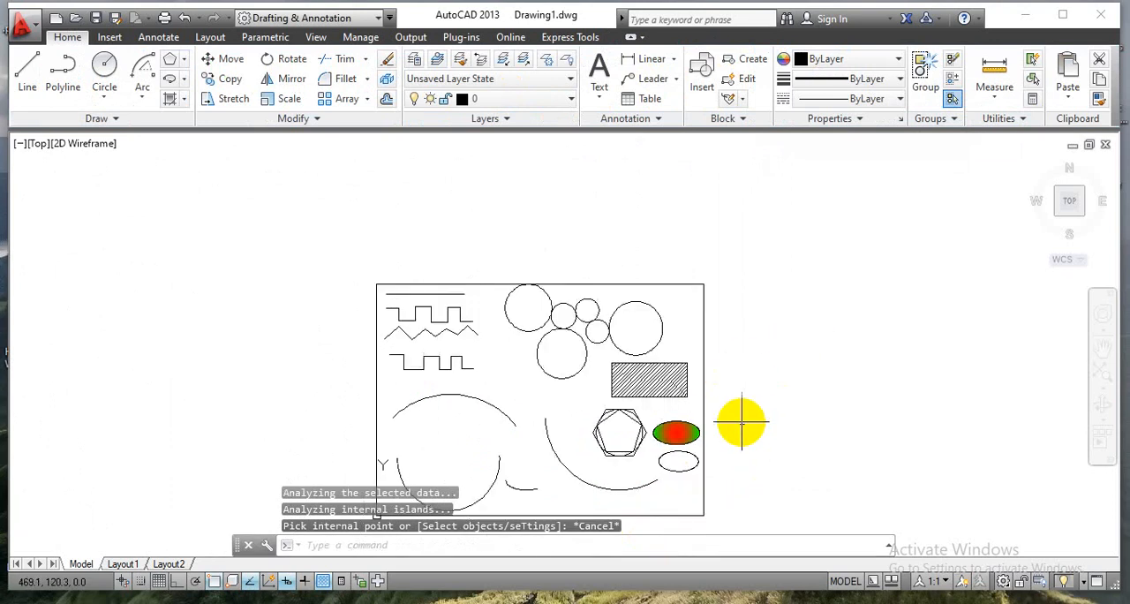
{"action": "middle_click_drag", "start_coordinate": [742, 422], "coordinate": [772, 330]}
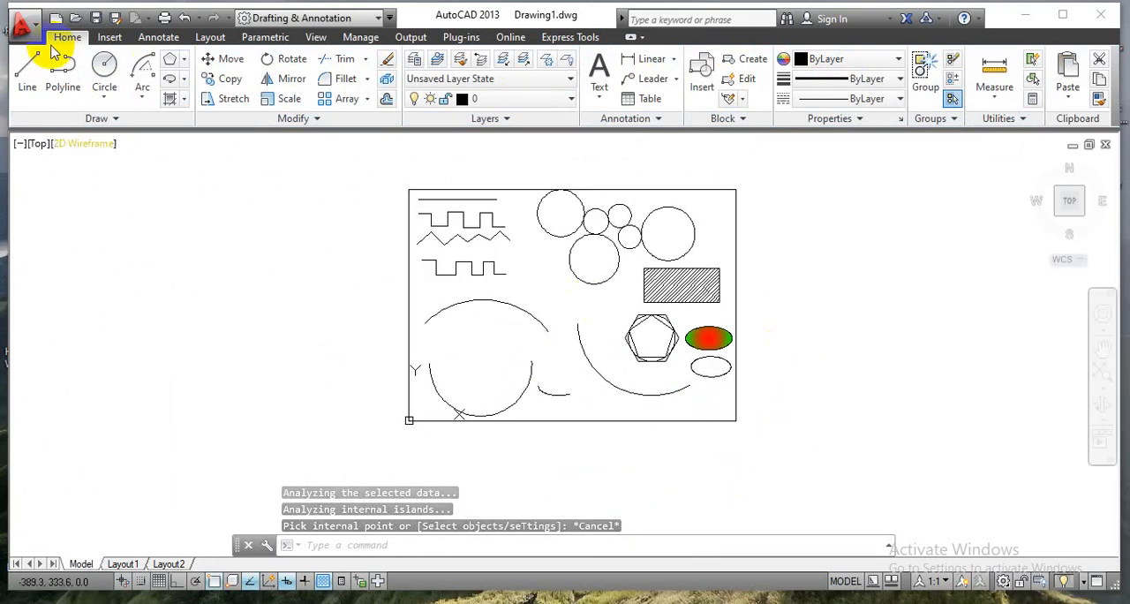